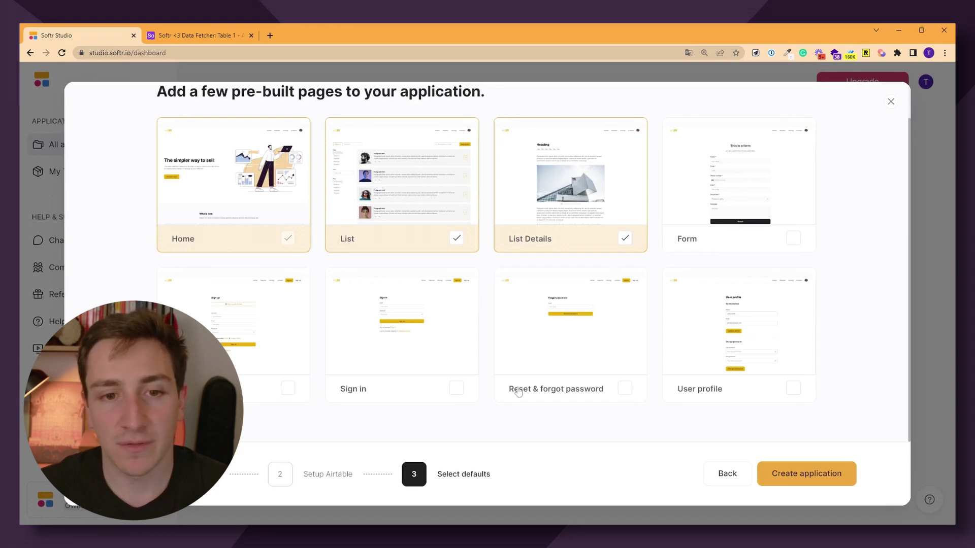
Step: Create the application with the pre-built Home, List and List Details pages, and check its publishing options
scroll(282, 213, up, 1)
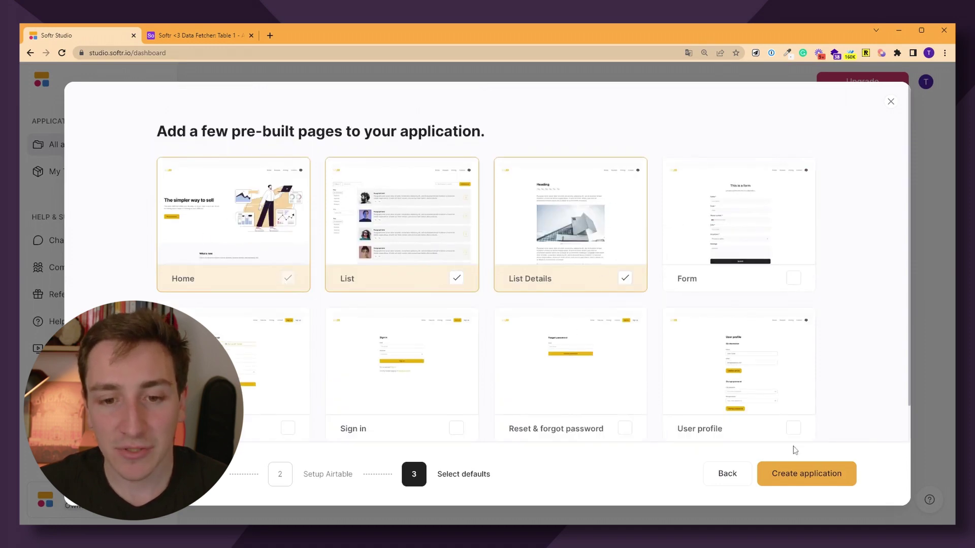
click(795, 474)
click(892, 79)
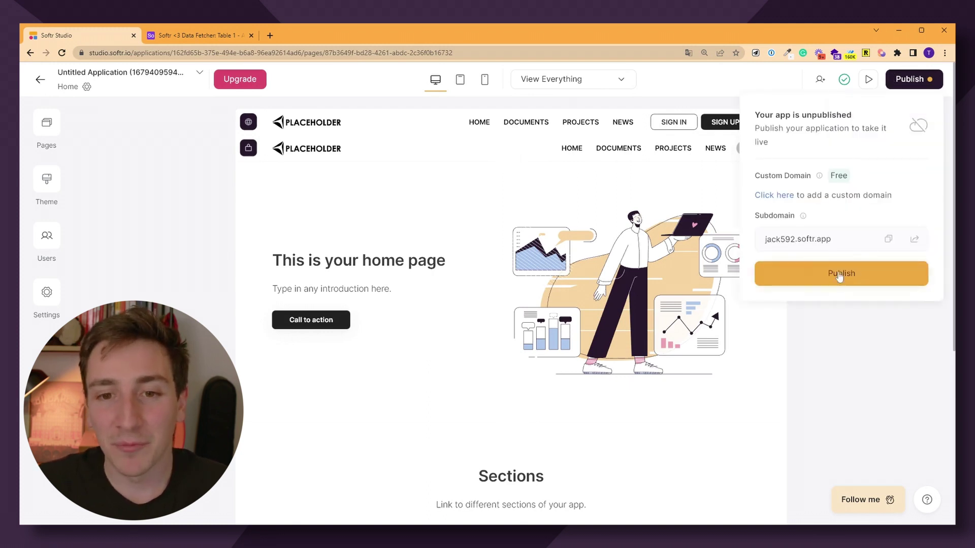
click(142, 212)
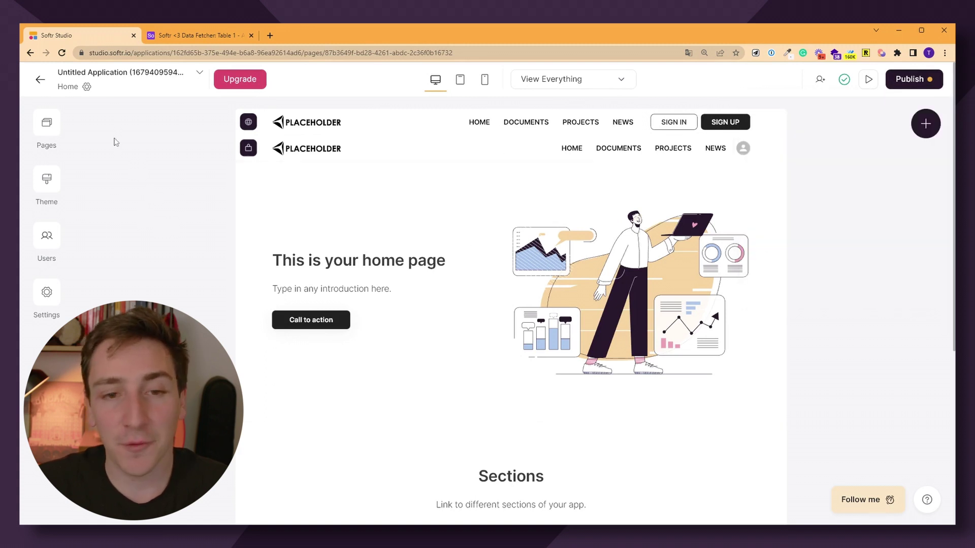
Step: Open the application's List page and compare its layout with Table 1 in the Airtable base
click(53, 125)
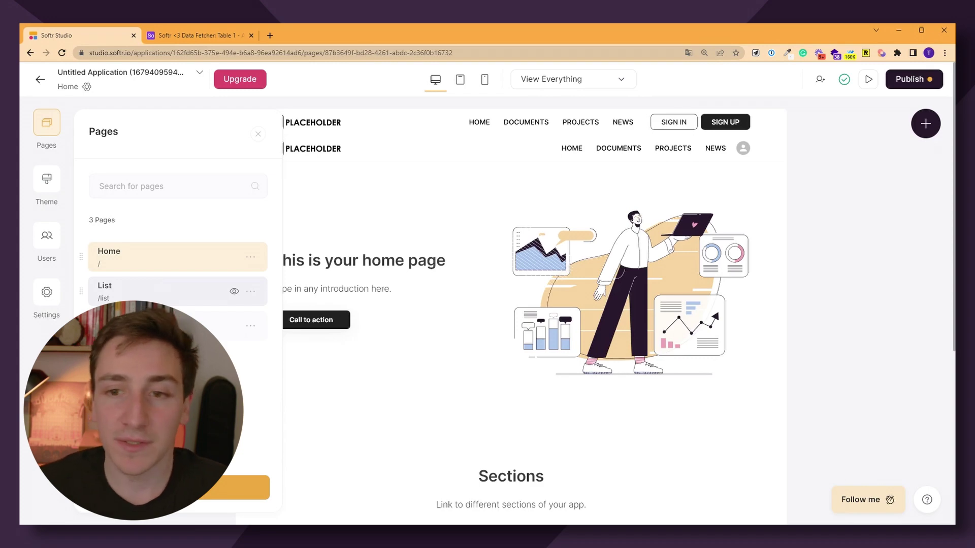
click(156, 299)
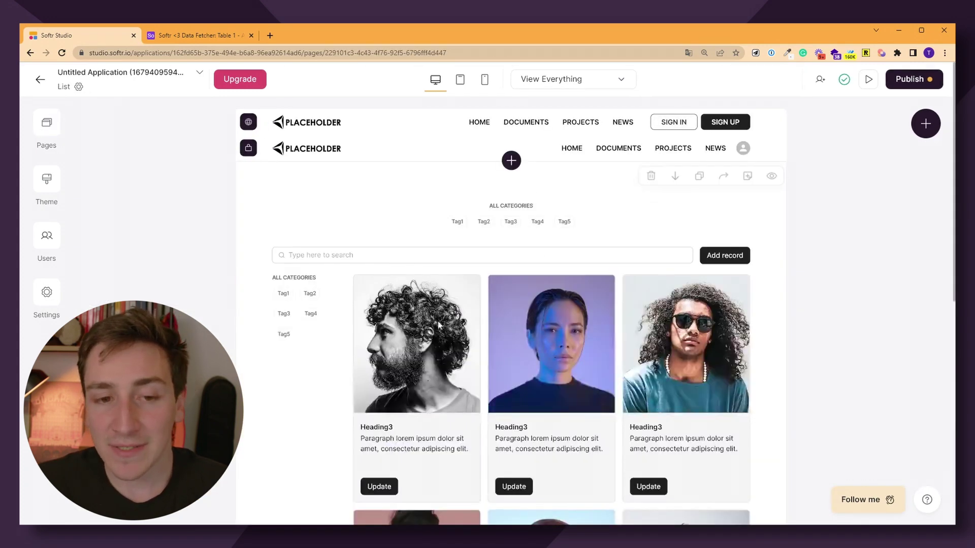
click(198, 41)
drag(130, 196, 123, 269)
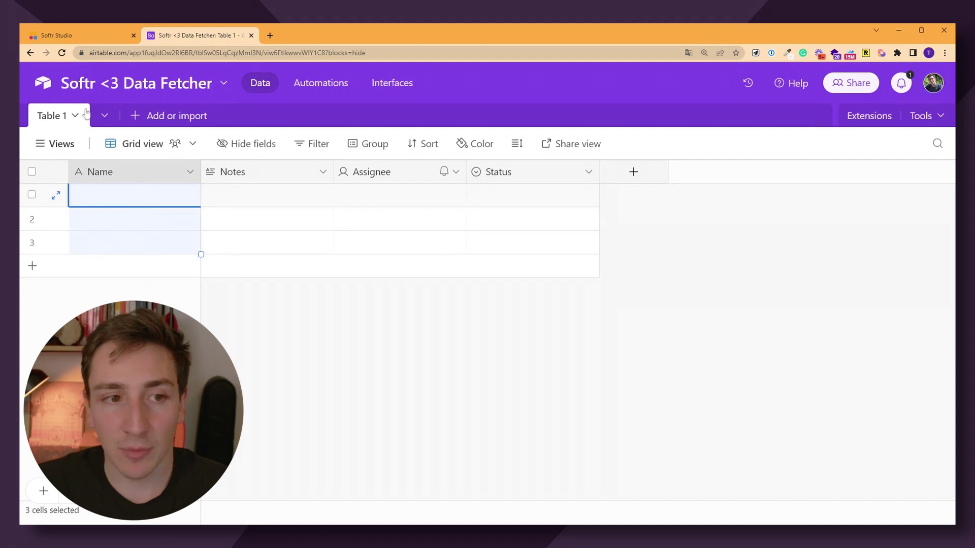
click(63, 35)
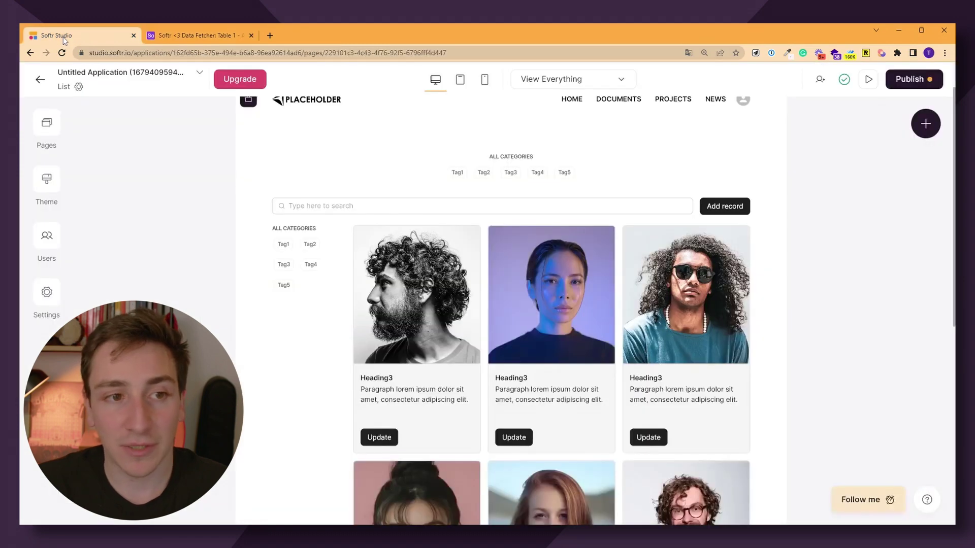
click(160, 39)
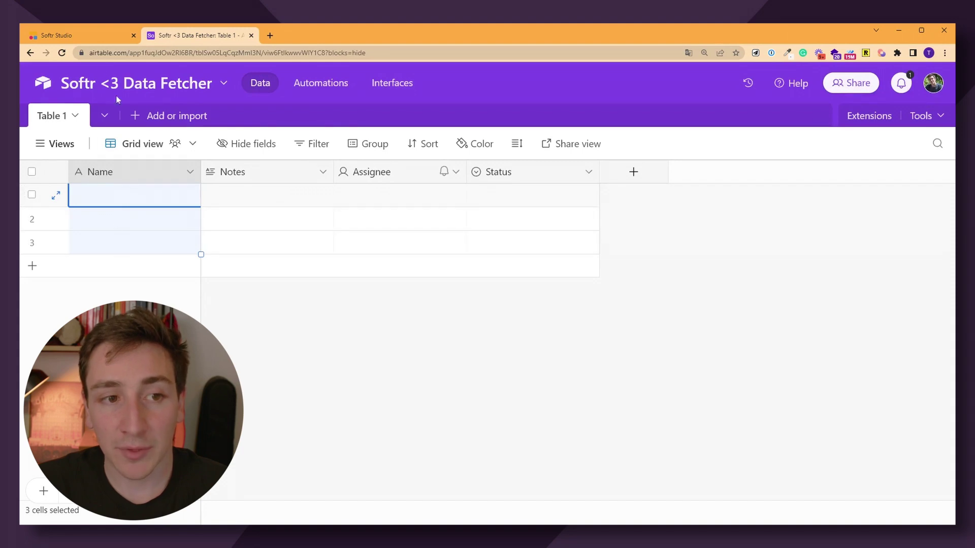
click(90, 38)
scroll(431, 355, down, 1)
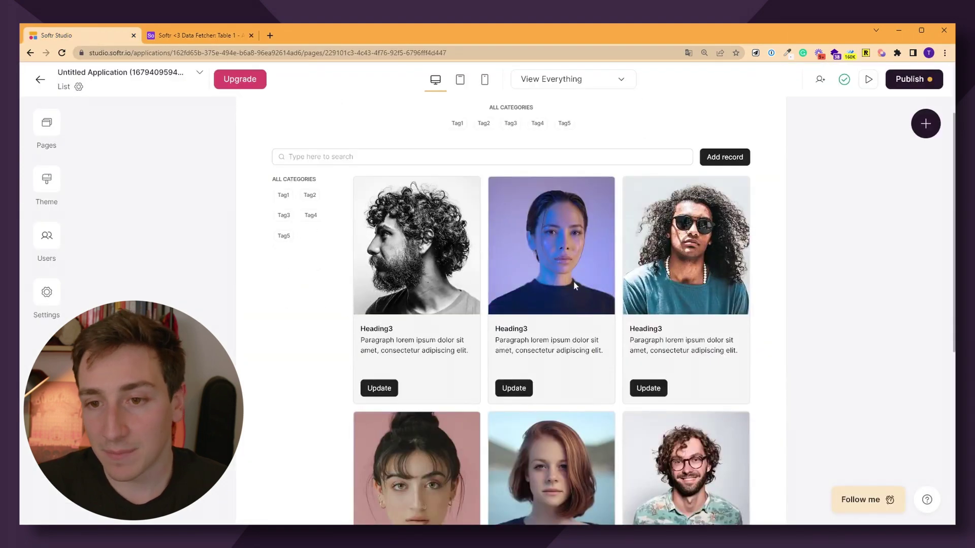
Step: View the List details page, and switch to Airtable to look at Table 1's Name cells
click(47, 123)
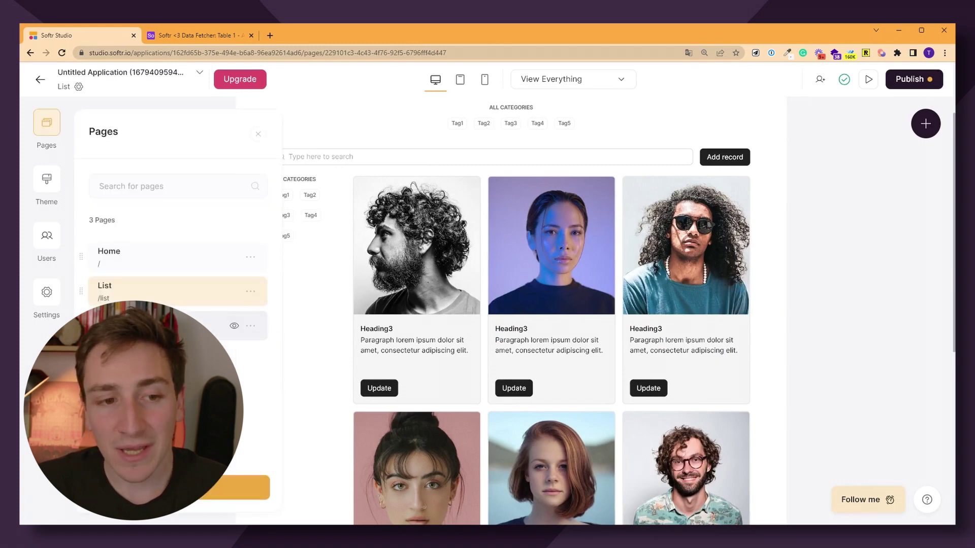
click(228, 328)
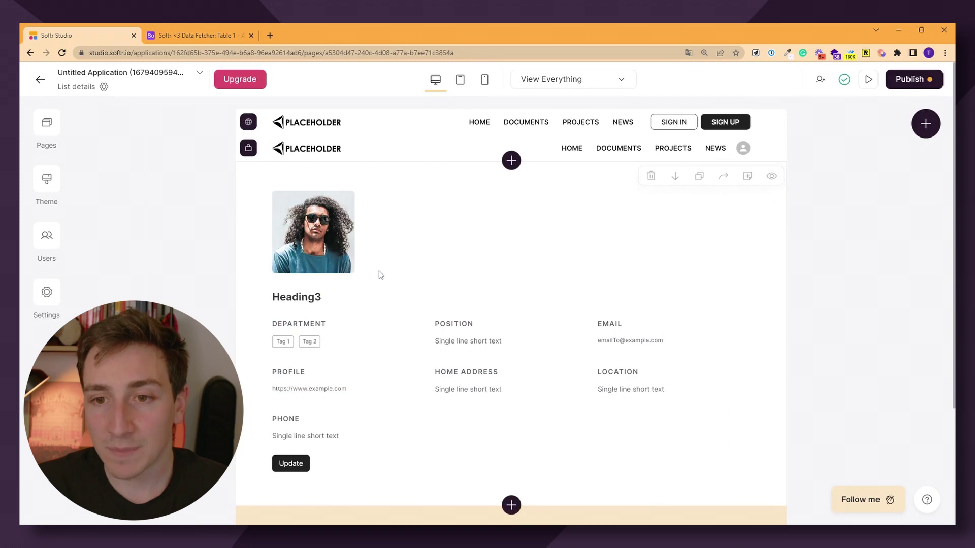
click(179, 35)
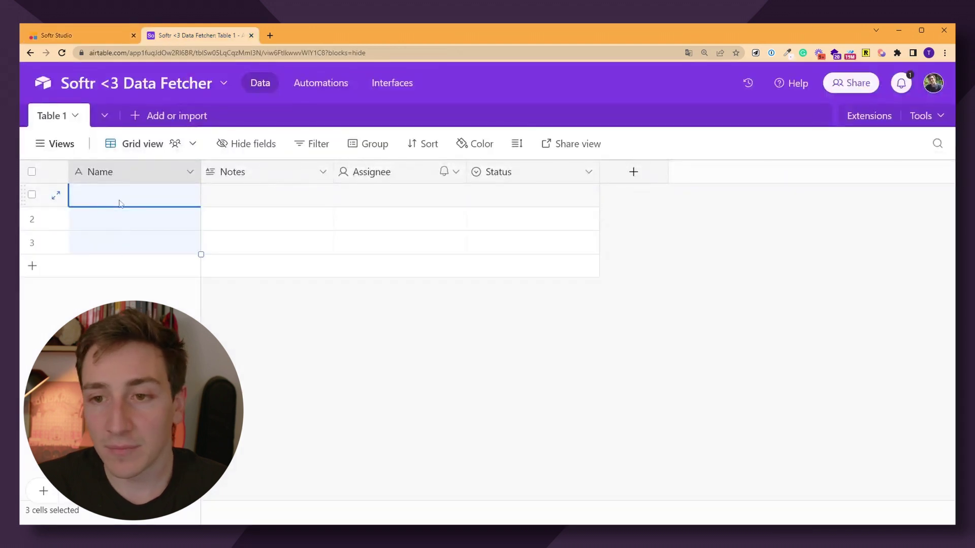
drag(120, 204, 127, 240)
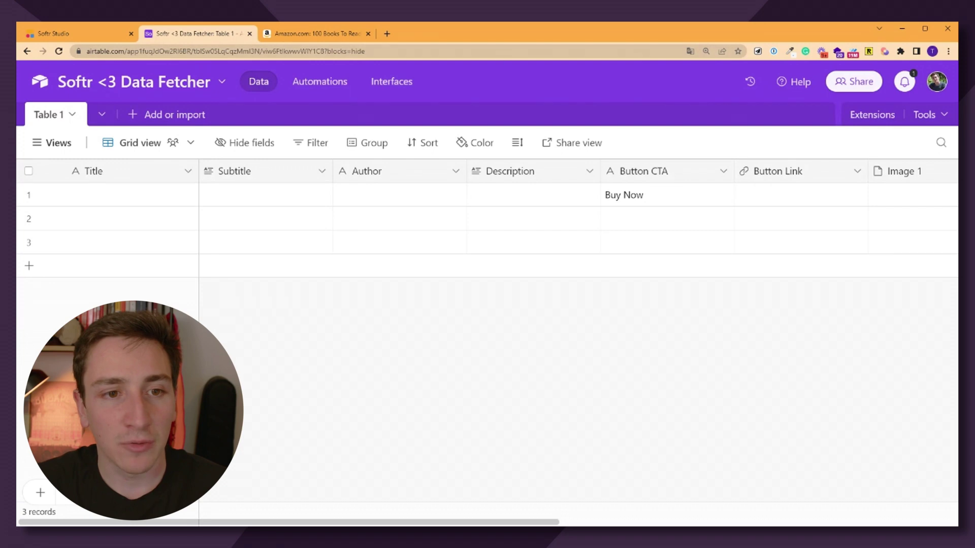
Step: Look over Amazon's 100 Books to Read in a Lifetime, and review Table 1's Title through Button Link fields in Airtable
click(315, 34)
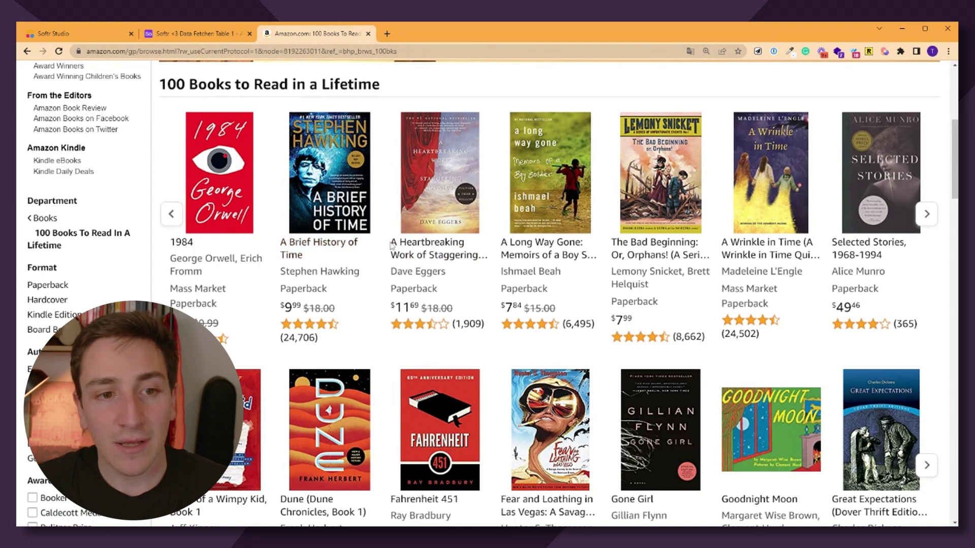
key(ctrl+shift+Tab)
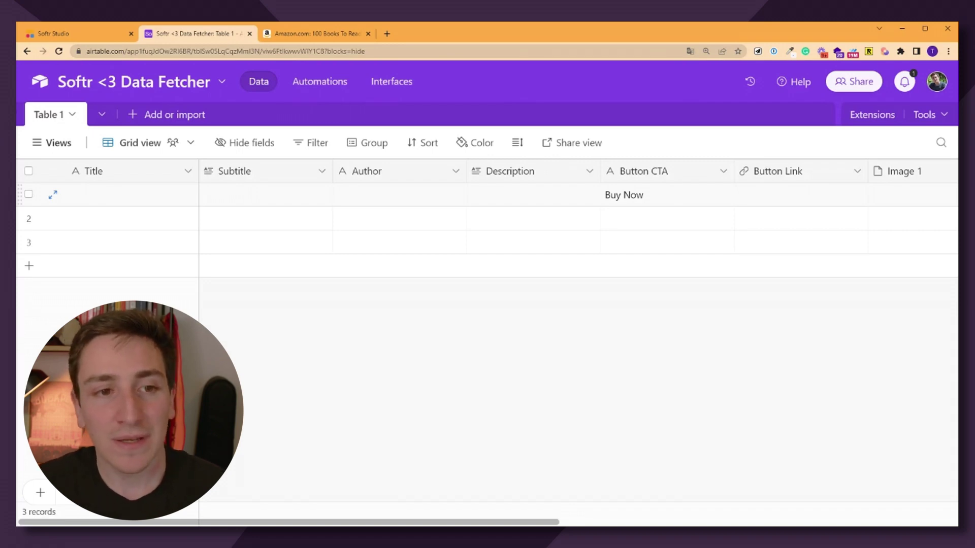
click(111, 172)
click(258, 178)
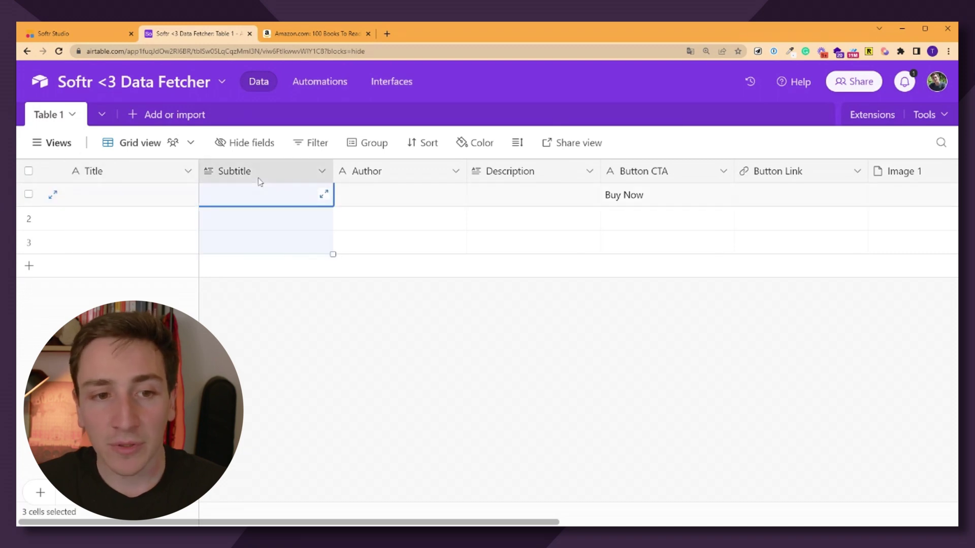
click(376, 196)
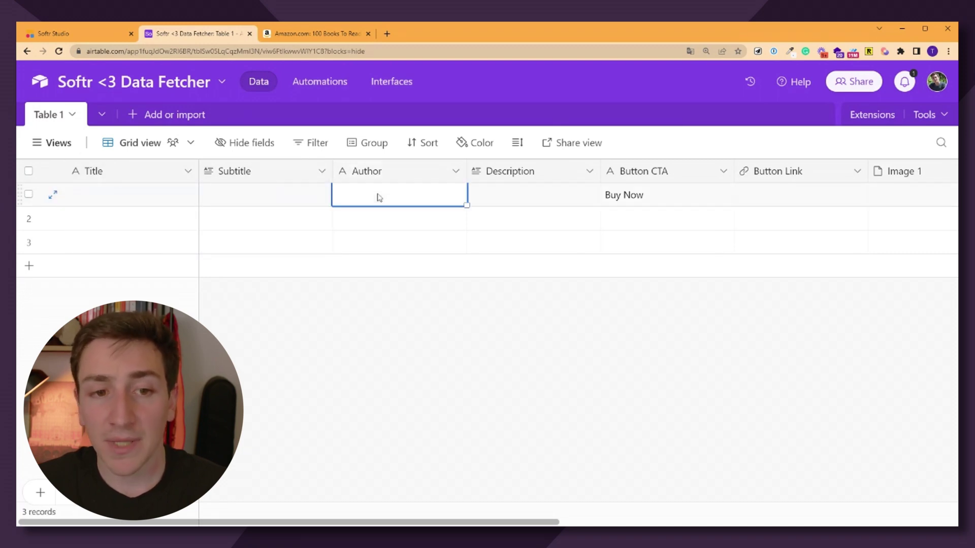
click(544, 196)
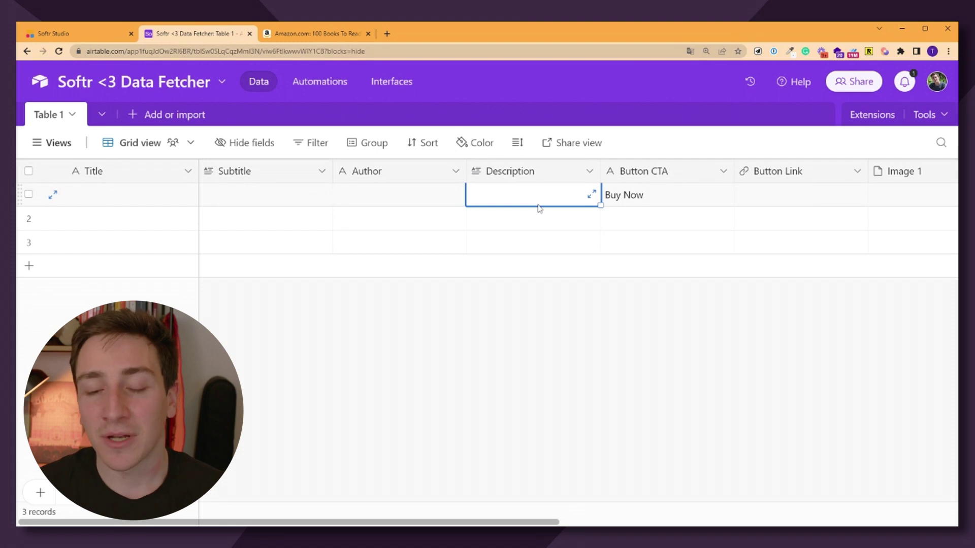
click(793, 195)
click(650, 189)
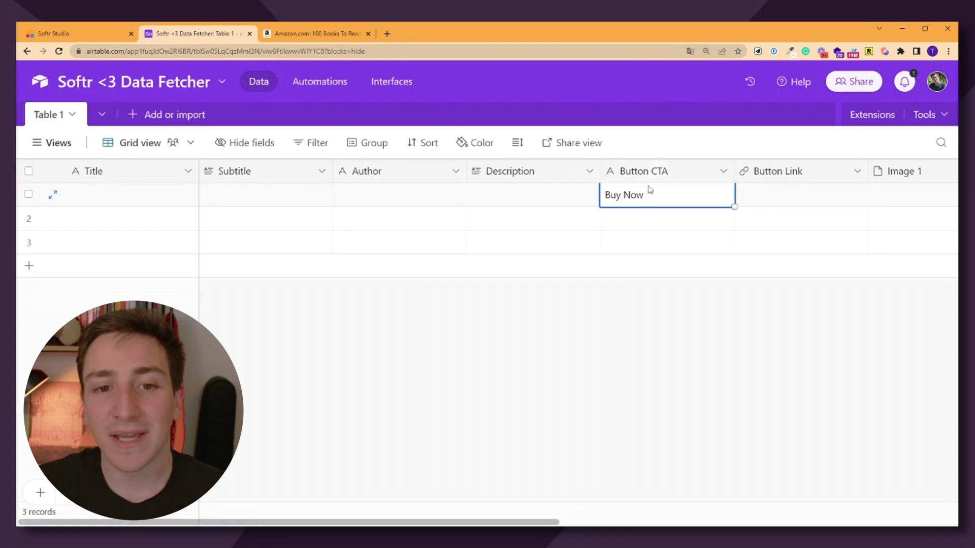
click(795, 198)
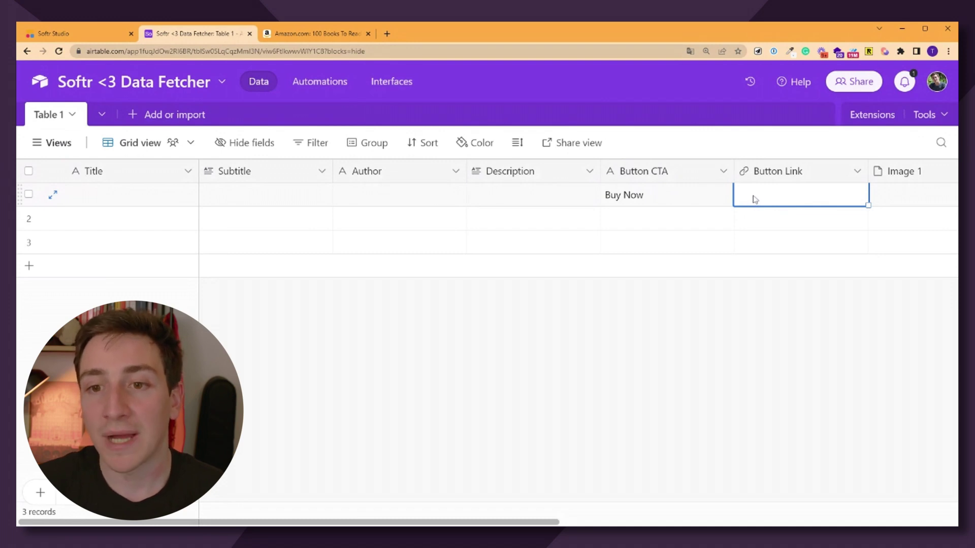
Step: Examine the Image 1, Approved, SEO:Slug, SEO:Description and SEO:Title fields in Table 1
scroll(755, 199, right, 4)
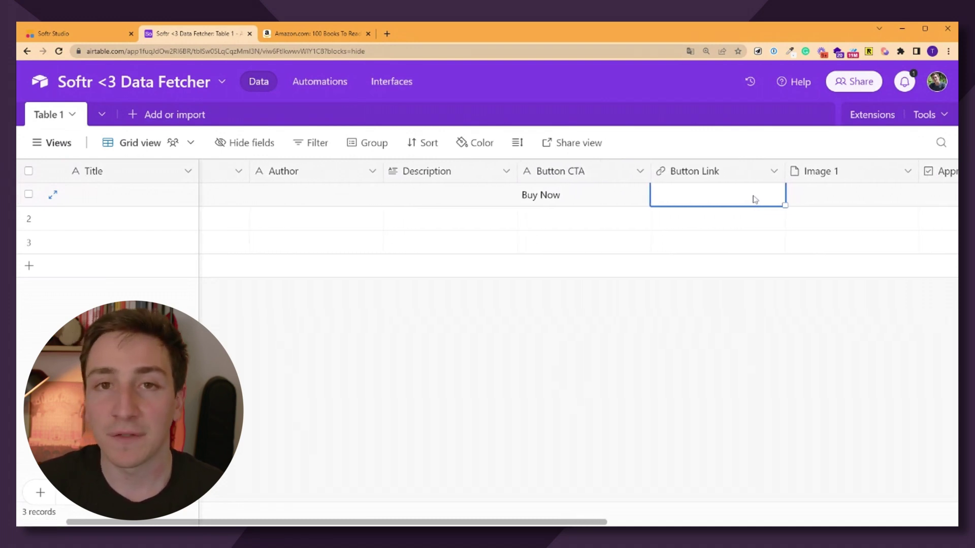
scroll(755, 200, right, 4)
click(614, 176)
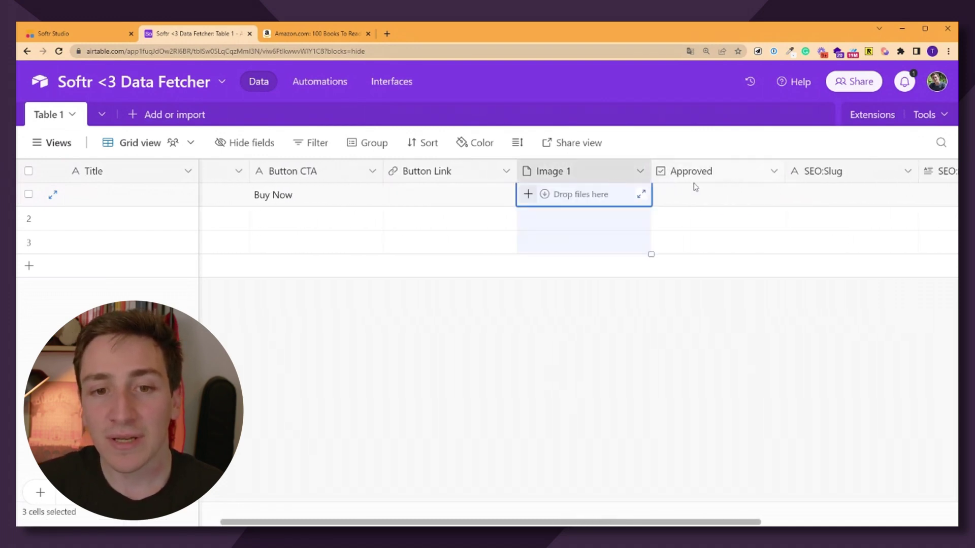
scroll(692, 185, right, 2)
scroll(642, 203, right, 2)
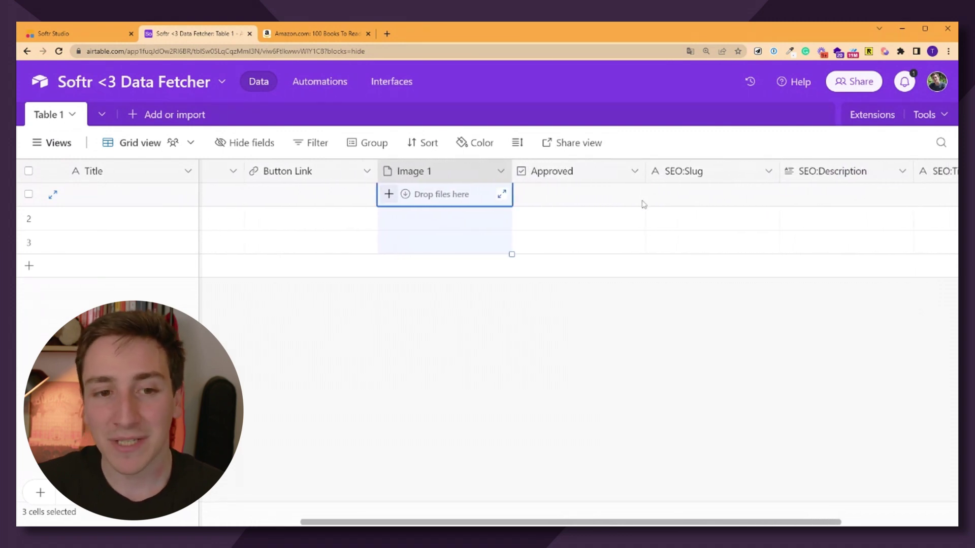
scroll(631, 191, left, 1)
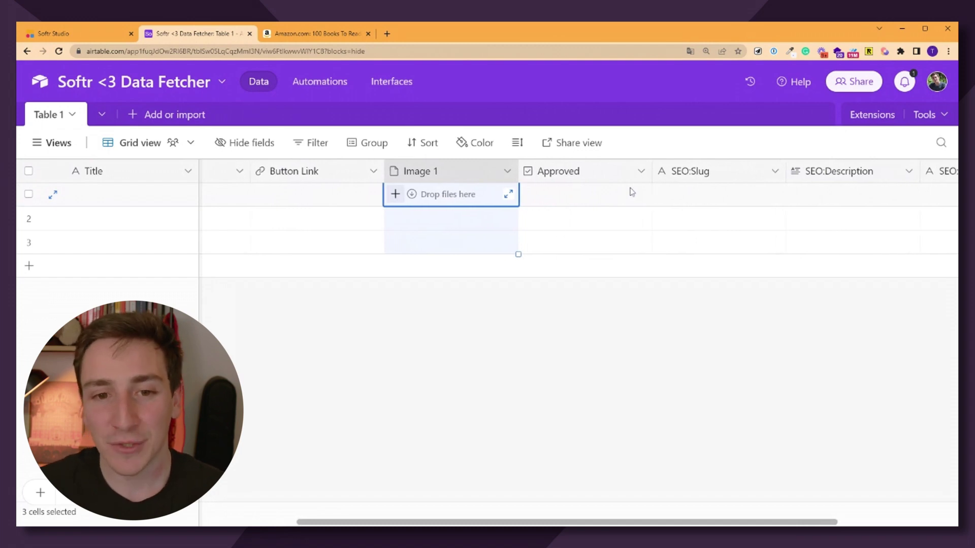
scroll(553, 198, right, 4)
key(Escape)
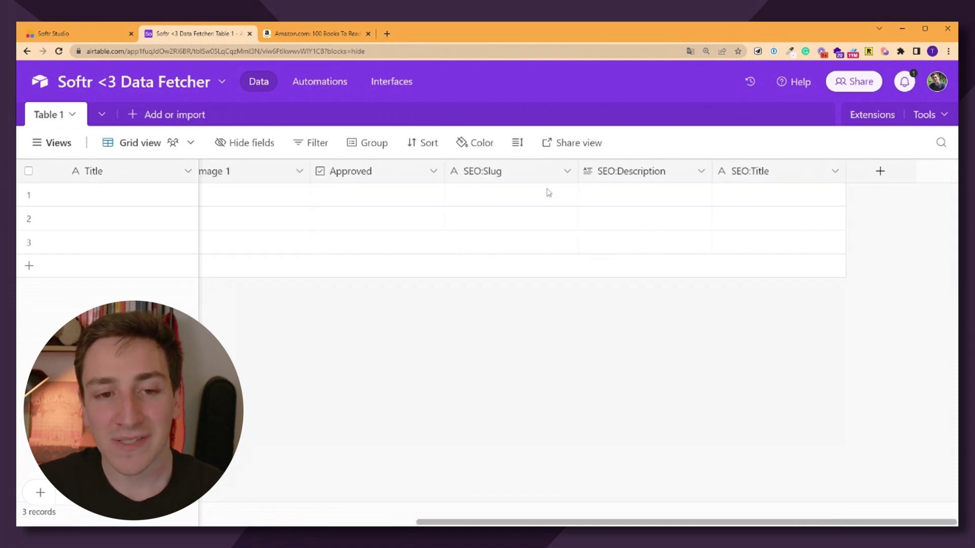
click(514, 205)
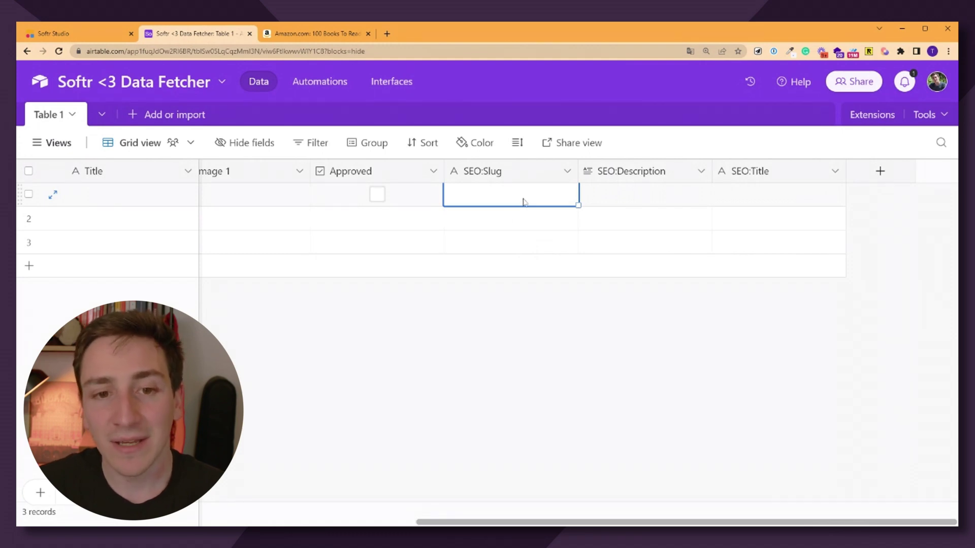
click(635, 214)
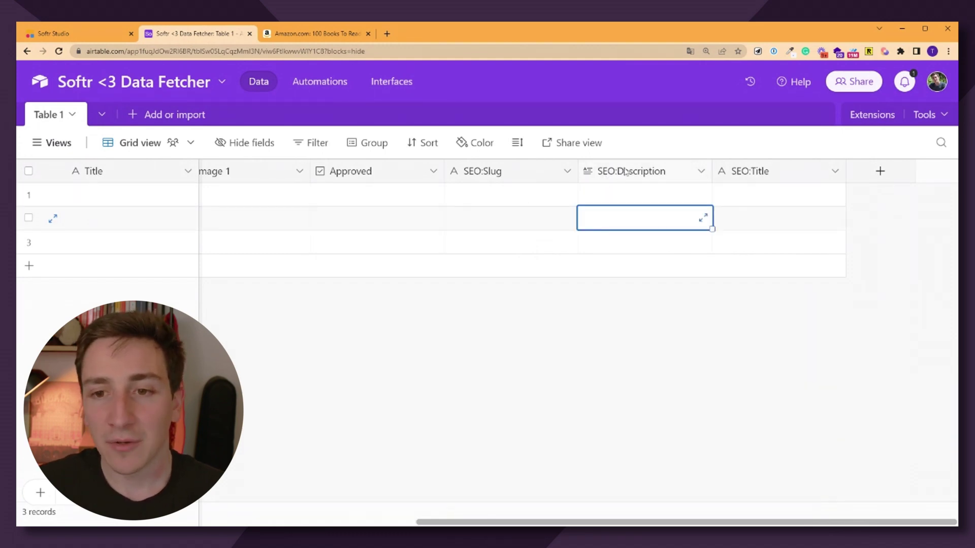
drag(625, 173, 675, 175)
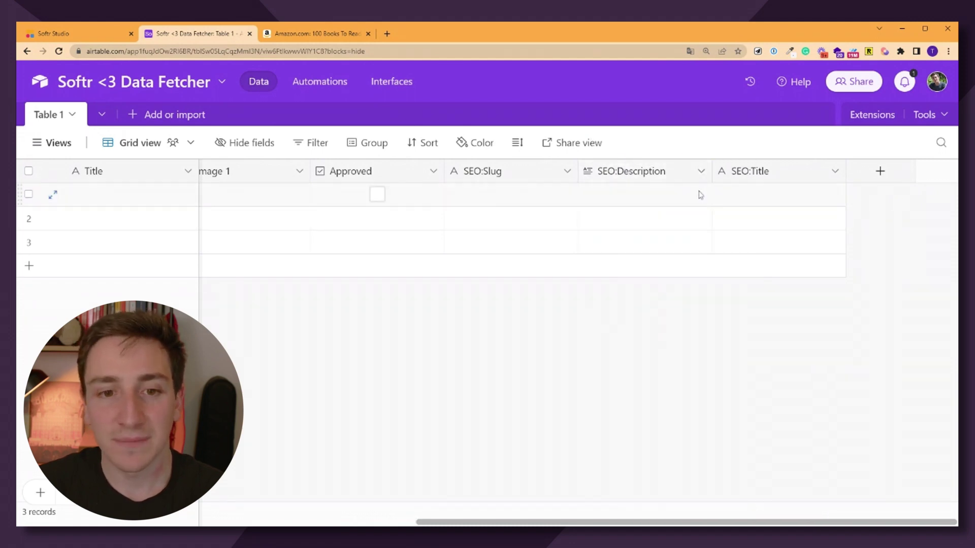
key(ctrl+Tab)
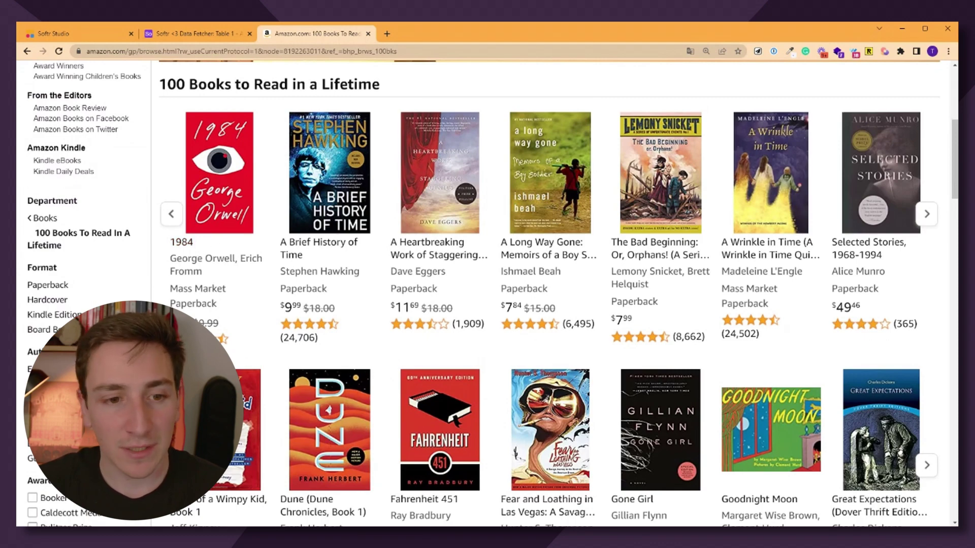
key(ctrl+shift+Tab)
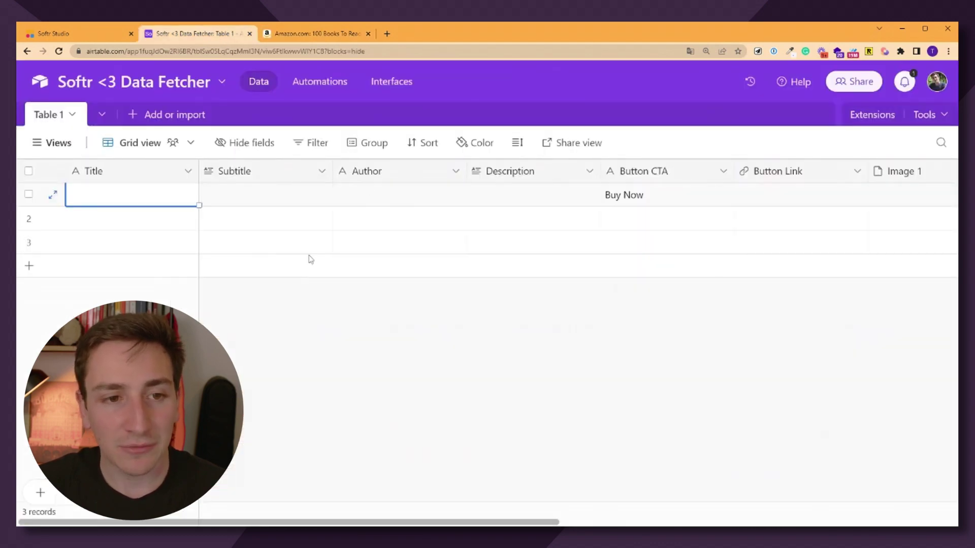
click(822, 219)
click(884, 199)
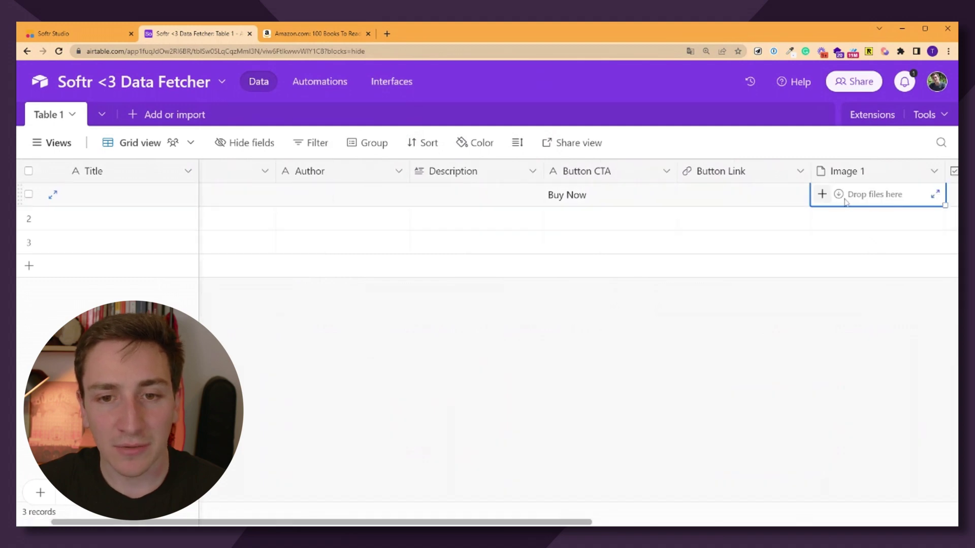
click(822, 194)
click(820, 201)
click(820, 200)
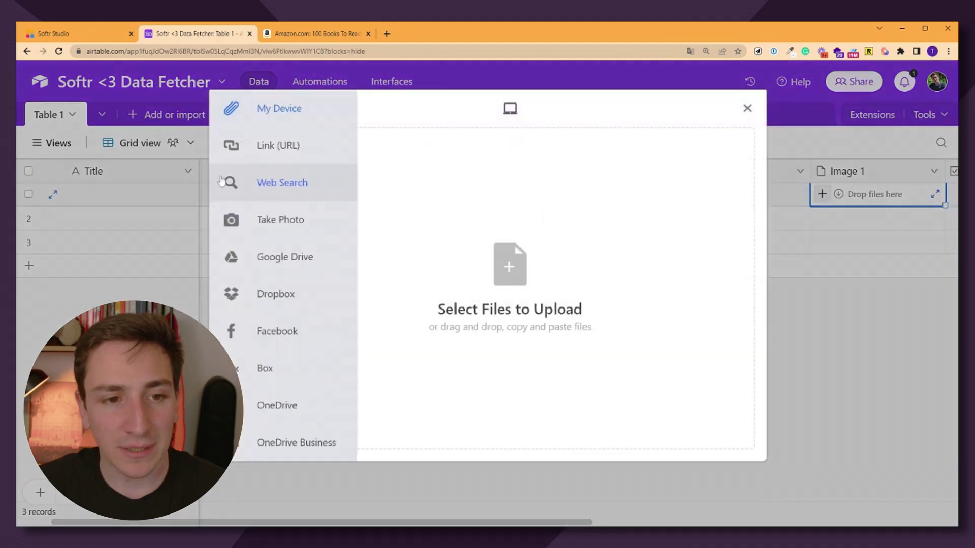
click(230, 146)
text(https://images-na.ssl-images-amazon.com/images/I/41aM4xOZxaL._AC_SX184_.jpg)
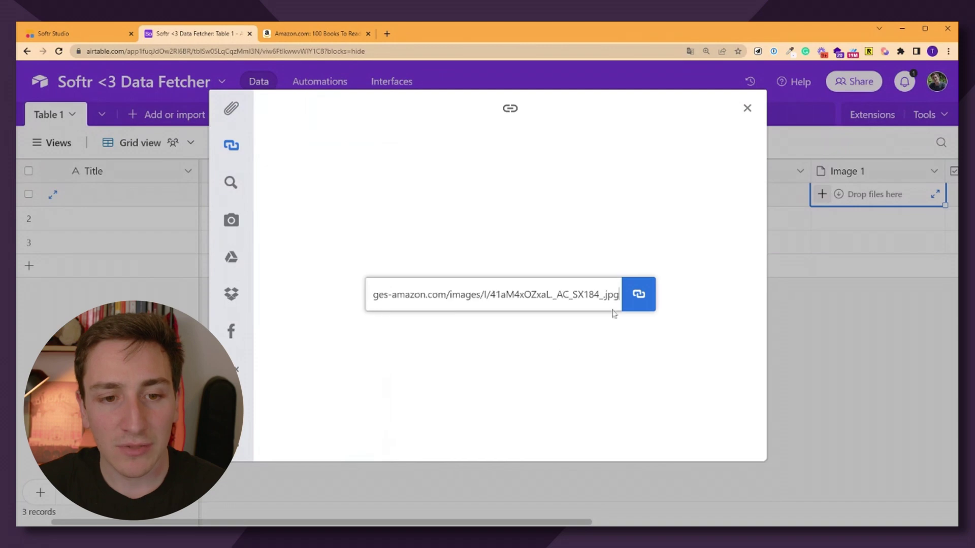
click(638, 296)
click(726, 439)
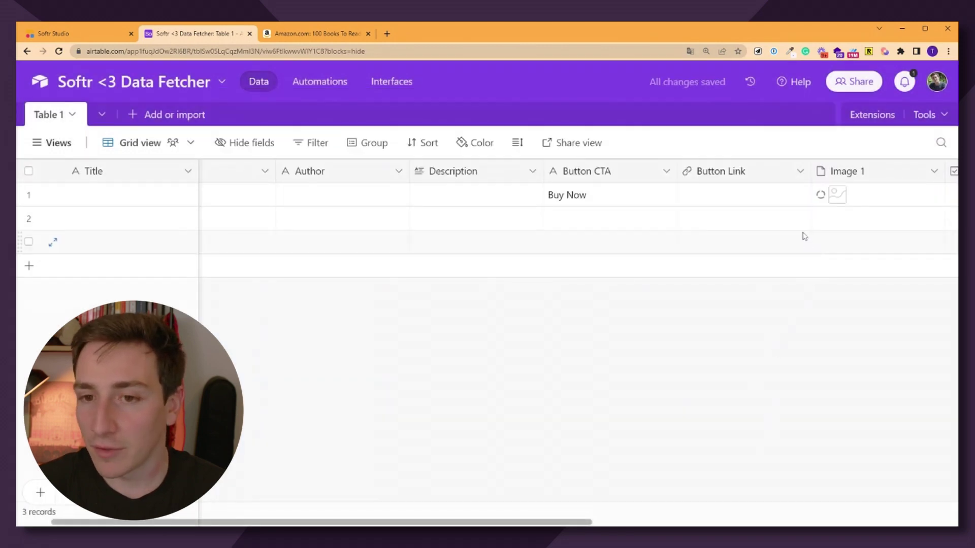
Step: Enter 1984 as the Title of Table 1's first record
click(137, 193)
text(1)
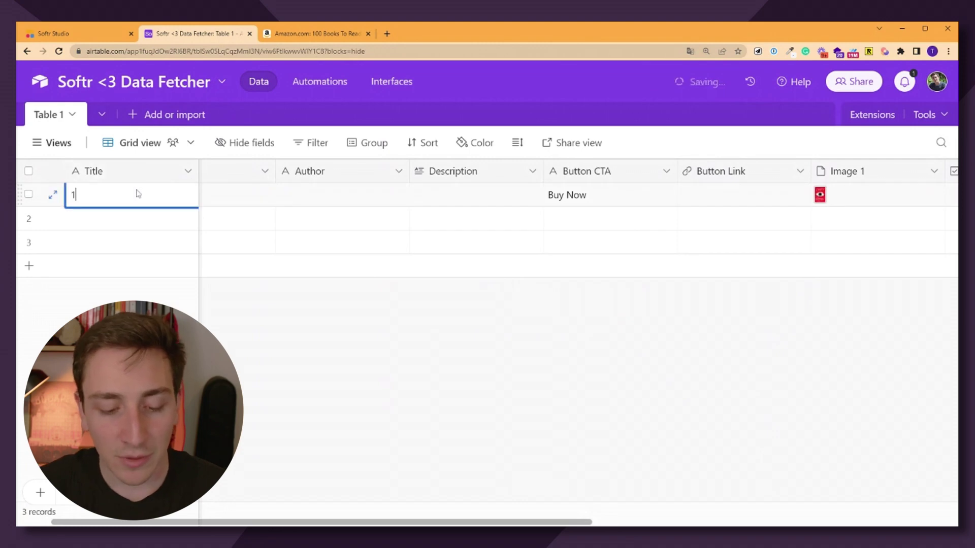
text(984)
key(Tab)
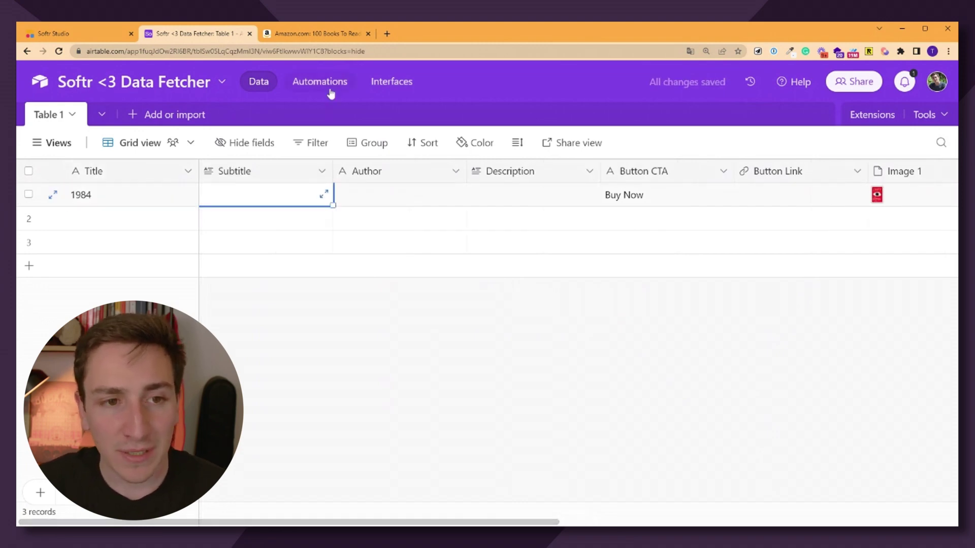
Step: Switch to Amazon, open the 1984 book's product page and expand its full description
click(338, 36)
click(228, 233)
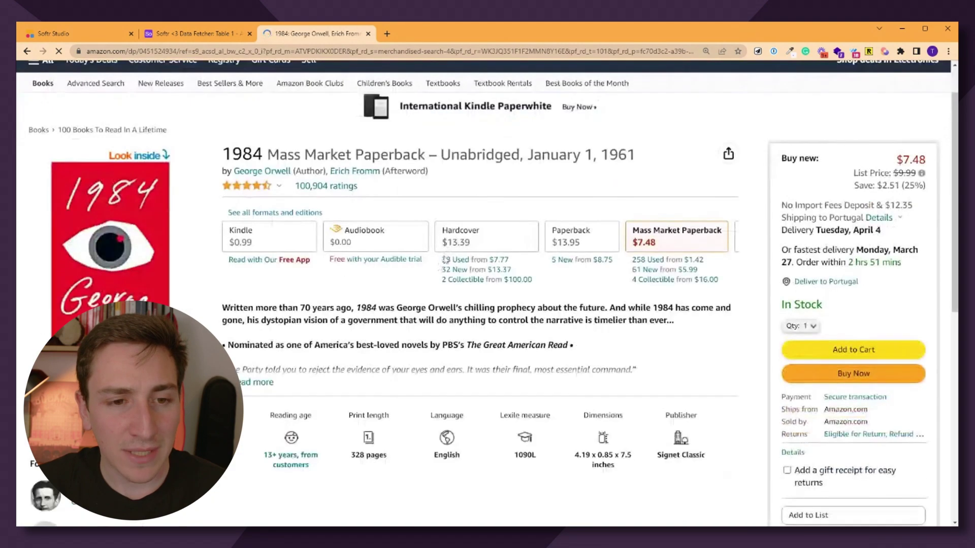
scroll(264, 323, down, 1)
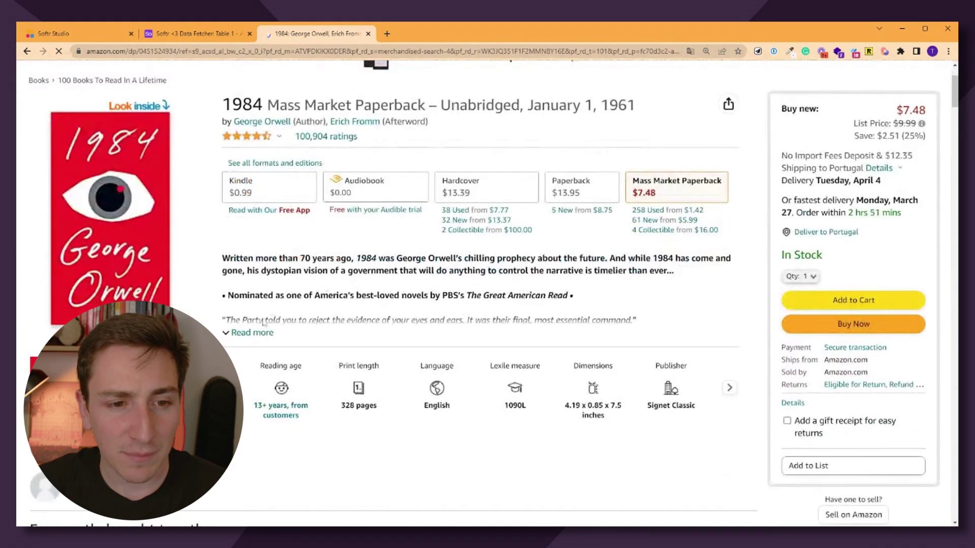
click(256, 333)
scroll(259, 320, down, 1)
scroll(262, 315, up, 2)
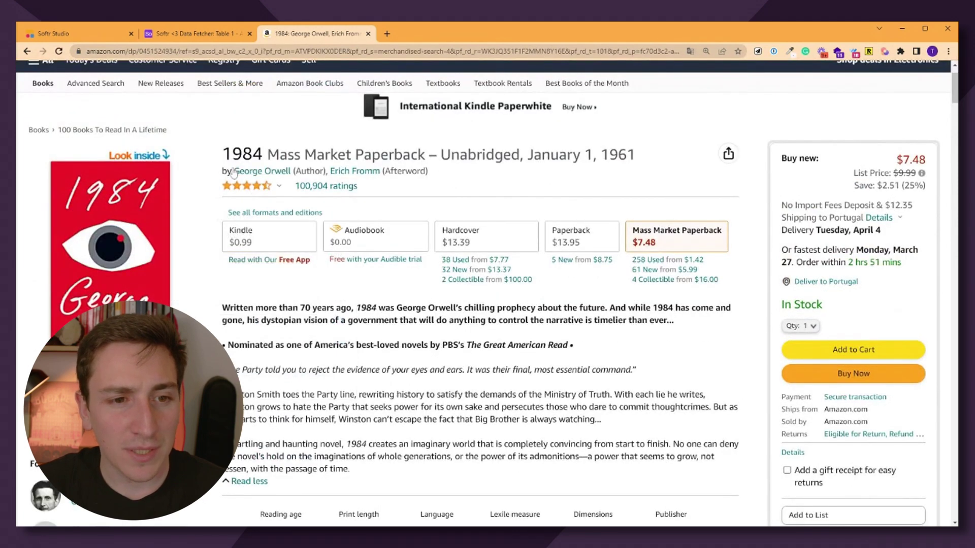
Step: Copy the book's author from Amazon and enter George Orwell in the first record's Author field in Airtable
drag(233, 172, 287, 171)
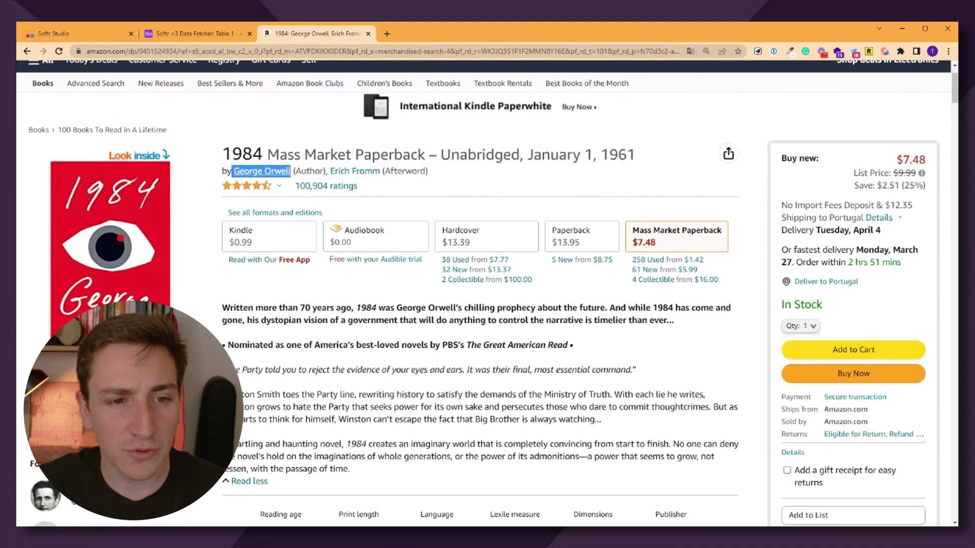
click(215, 34)
click(374, 195)
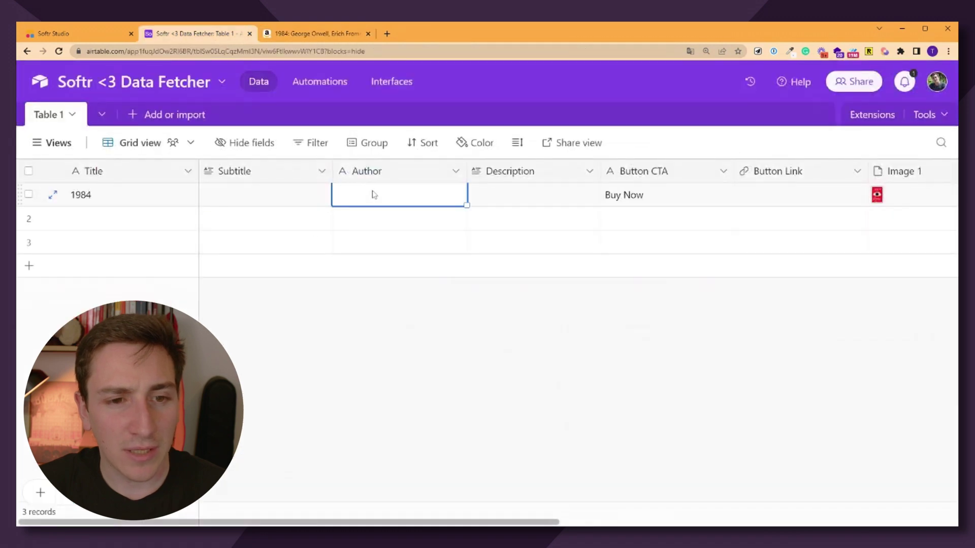
text(George Orwell)
key(ctrl+Tab)
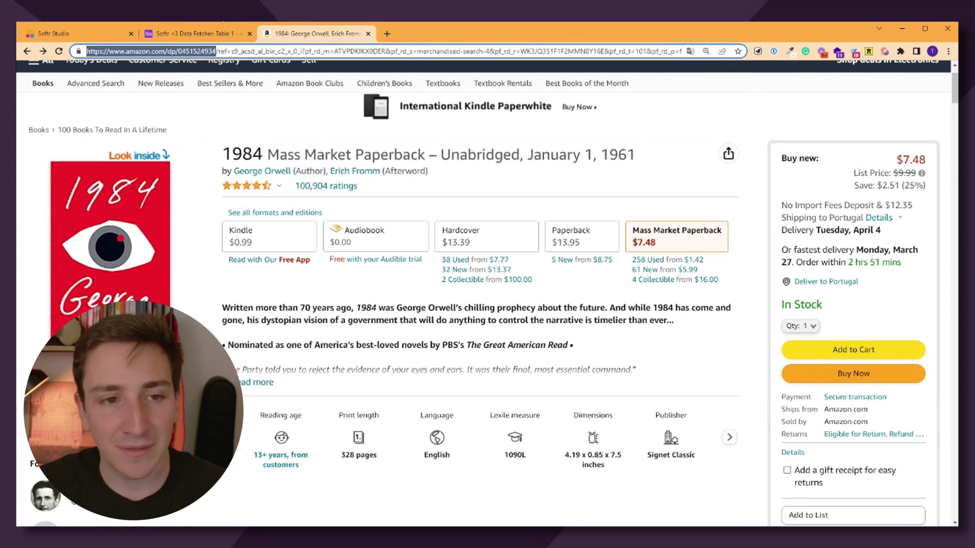
click(202, 31)
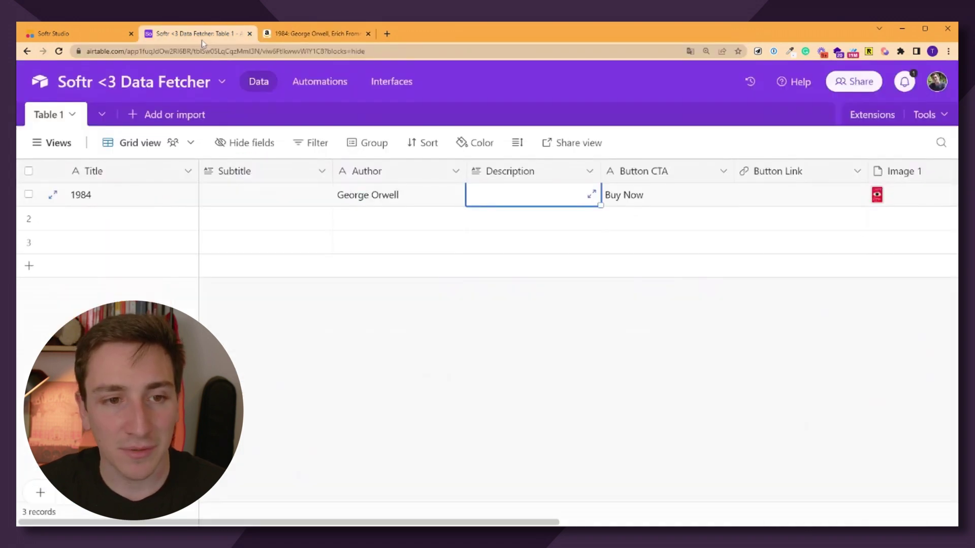
double_click(473, 194)
click(757, 194)
double_click(757, 194)
key(ctrl+v)
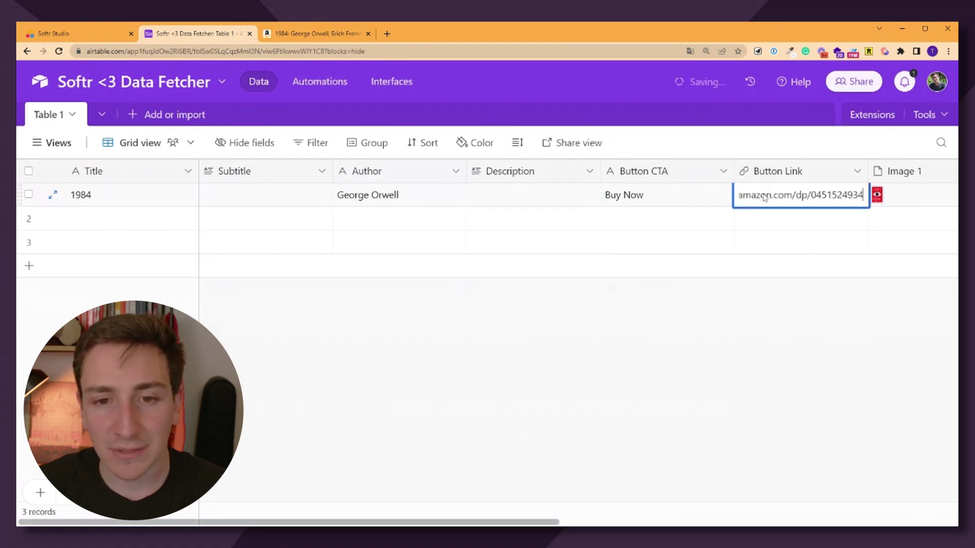
click(775, 220)
Step: Set the 1984 record's SEO:Slug field to 1984
scroll(775, 219, right, 9)
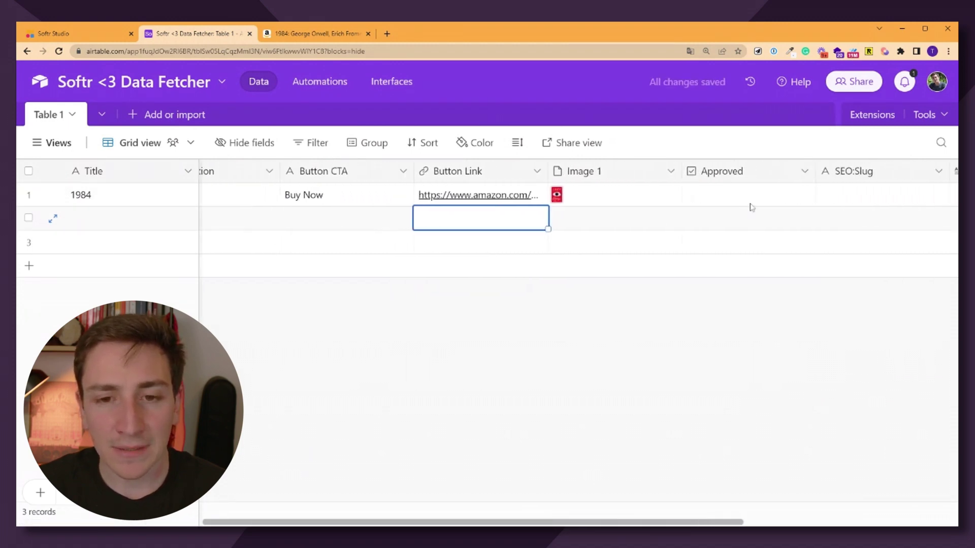
scroll(751, 211, right, 2)
click(694, 200)
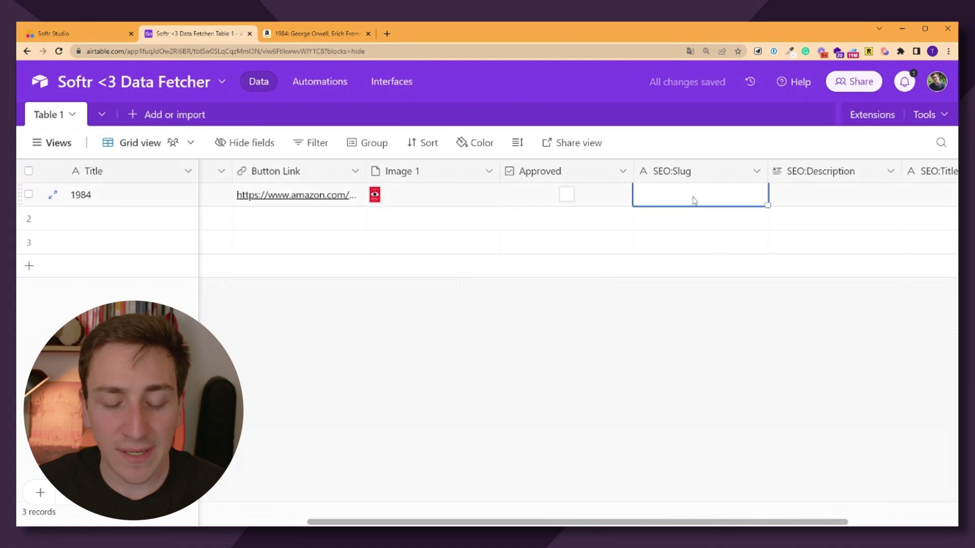
text(1984)
key(Tab)
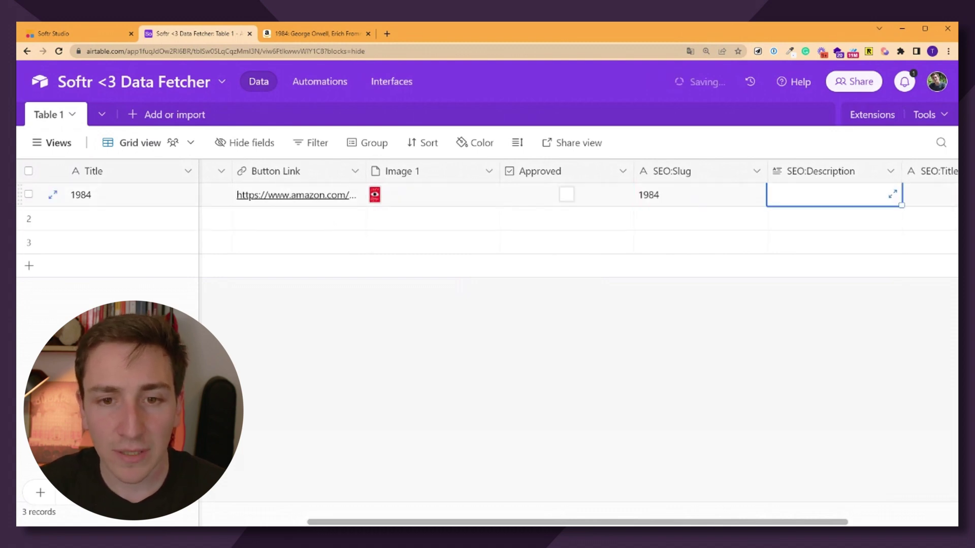
Step: Set the 1984 record's SEO:Title to "1984 - All you need to know"
scroll(696, 226, right, 5)
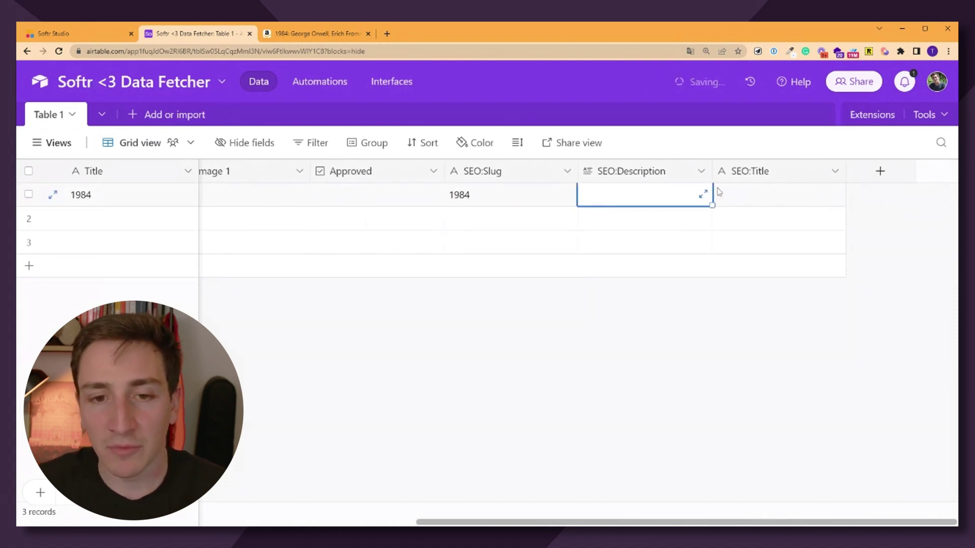
click(753, 193)
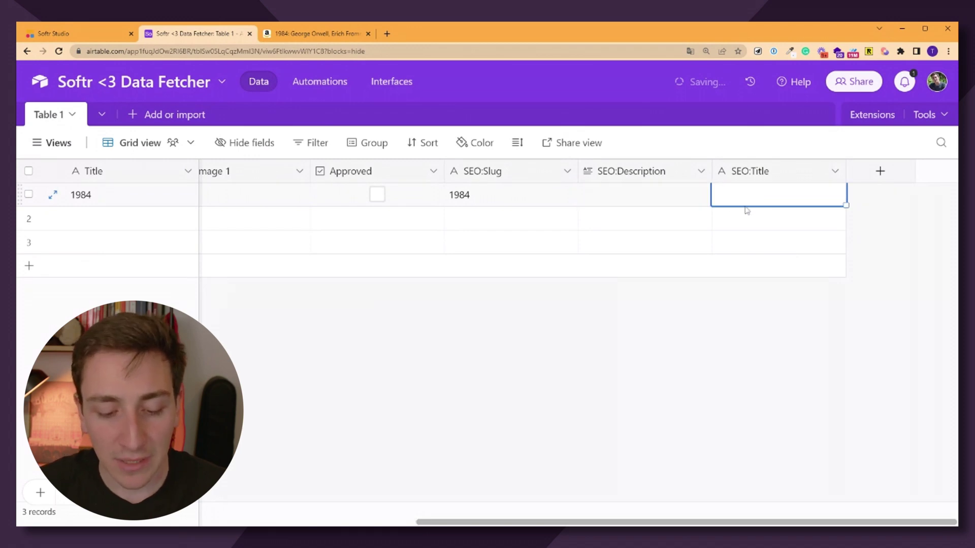
text(1984)
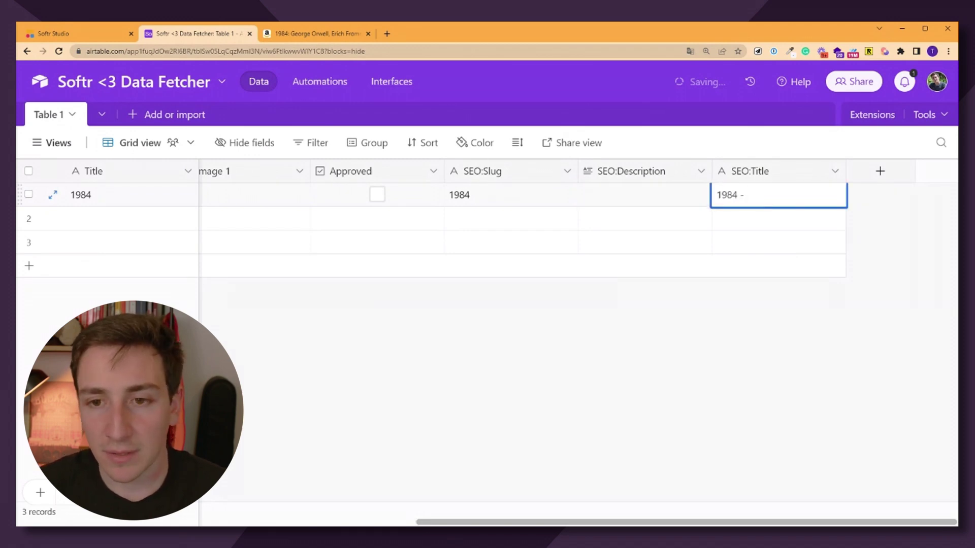
text( - All you need to )
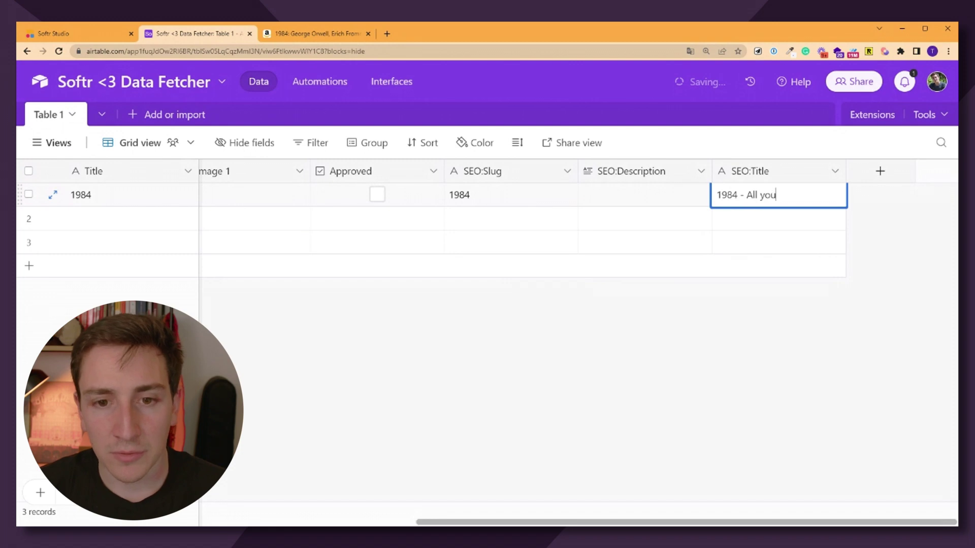
text(know)
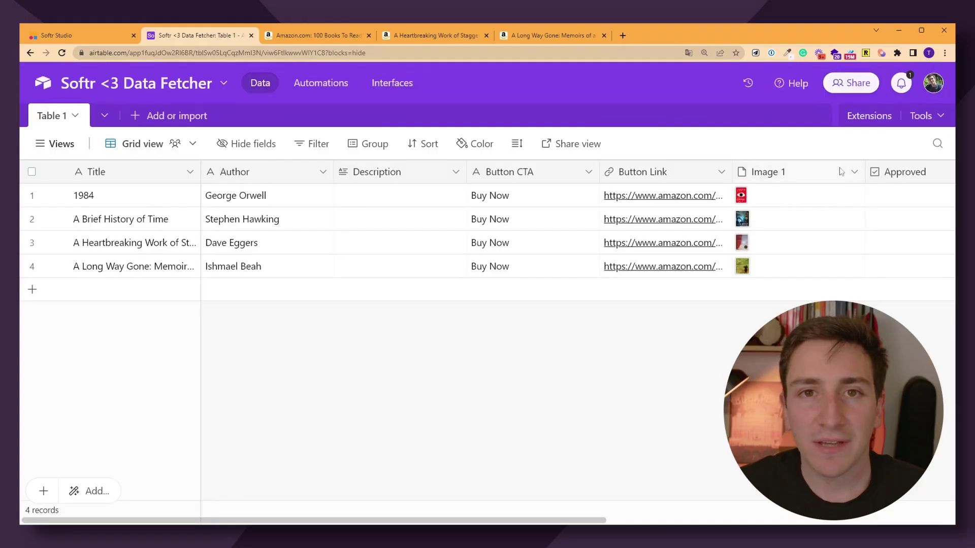
Step: Find the Data Fetcher extension in Airtable's marketplace, add it to the base and create its first request
click(863, 117)
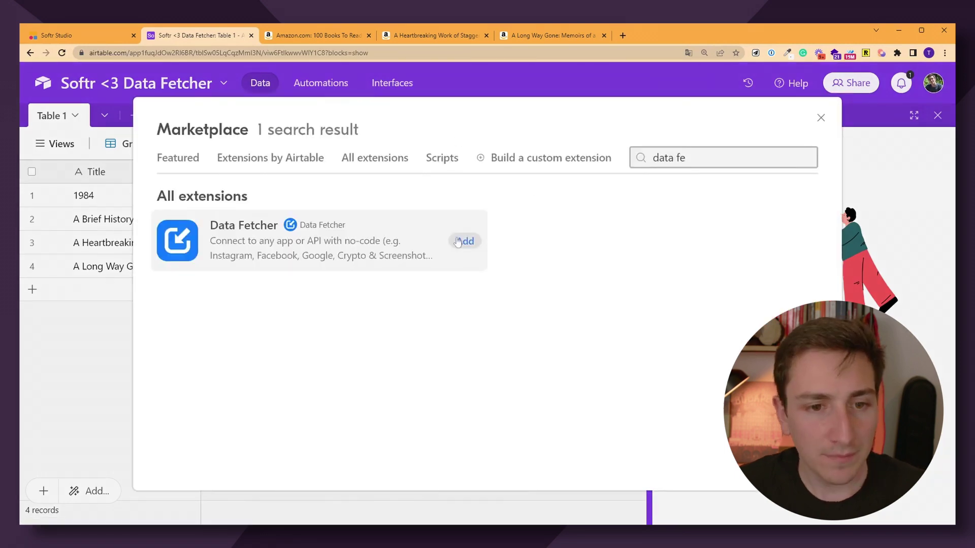
click(458, 240)
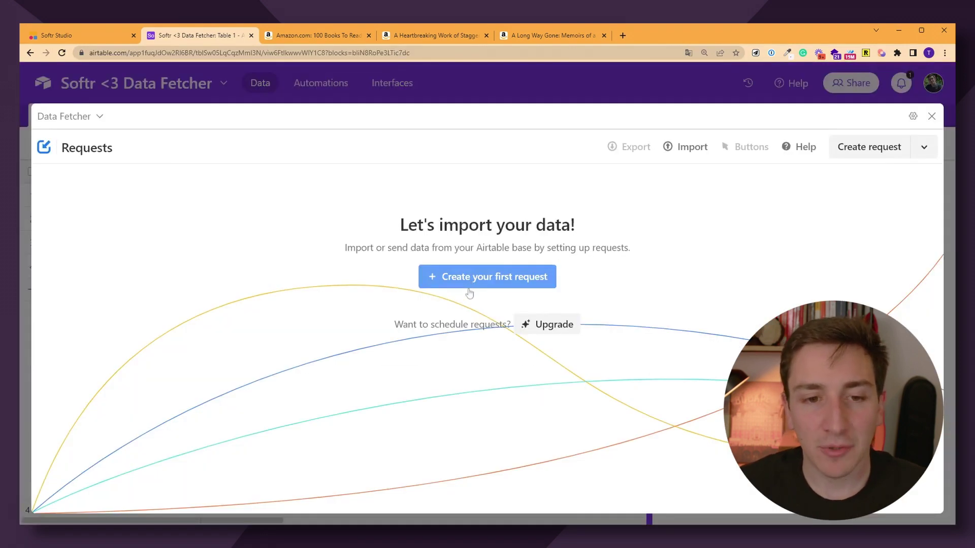
click(467, 286)
Step: Choose OpenAI as the application for Request 1
click(232, 201)
click(233, 201)
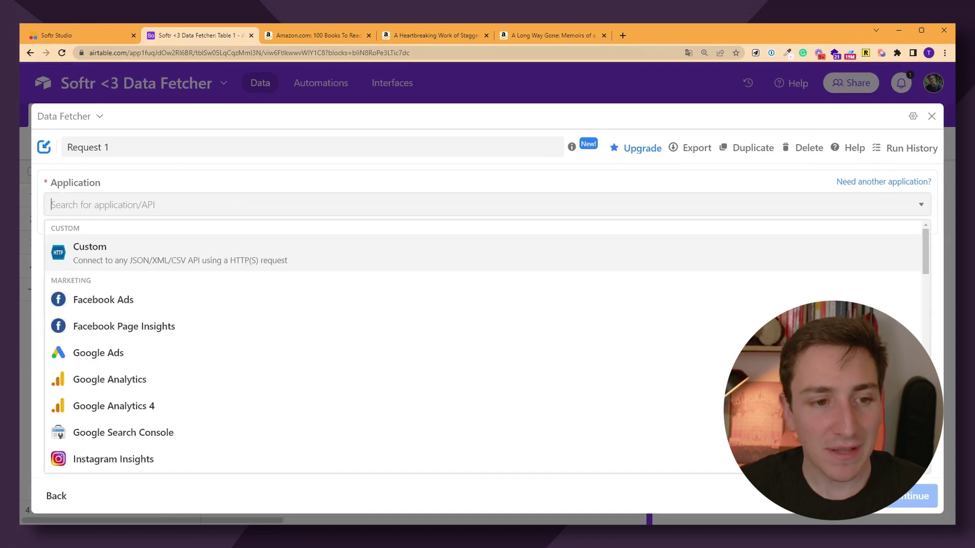
scroll(164, 401, down, 3)
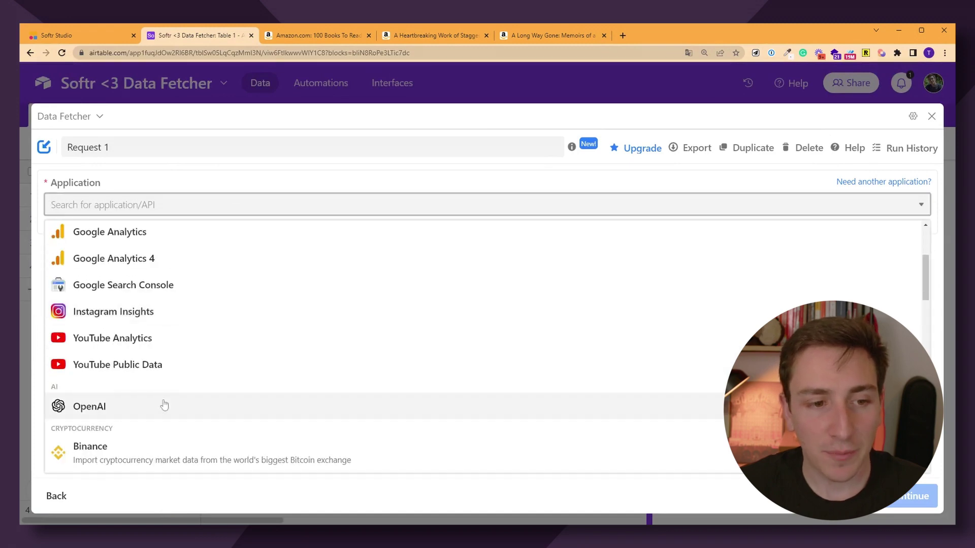
click(112, 409)
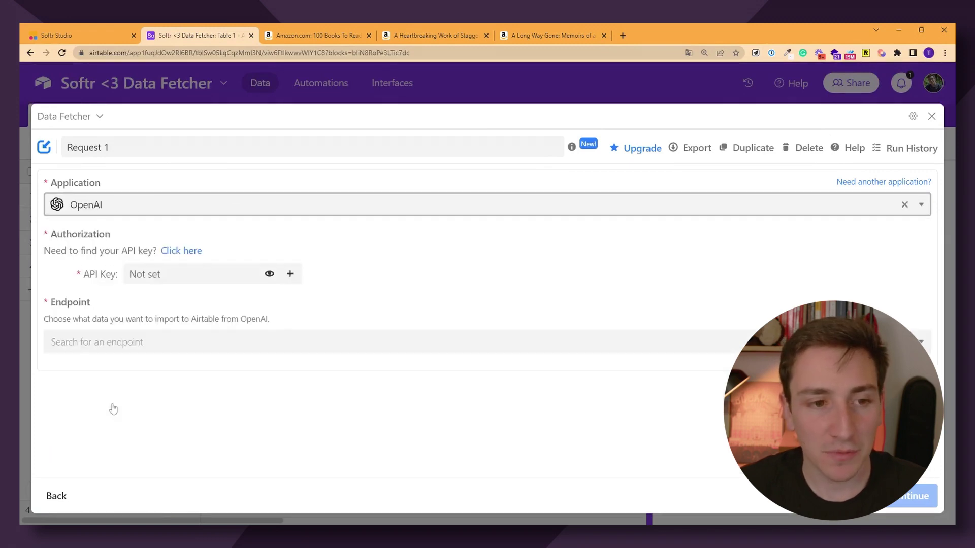
Step: Open OpenAI's API keys page at platform.openai.com/account/api-keys in a new tab, then generate and copy a new secret key
click(137, 274)
click(308, 244)
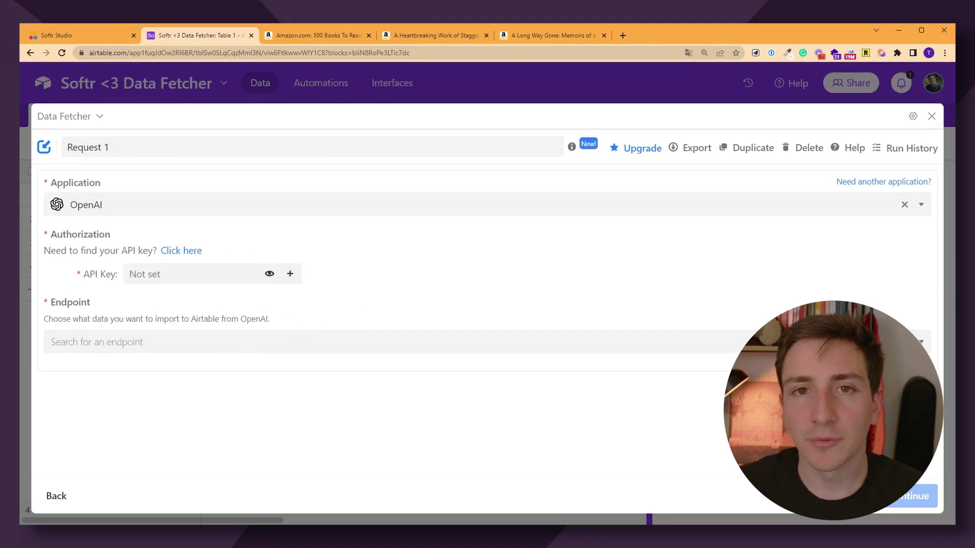
key(ctrl+t)
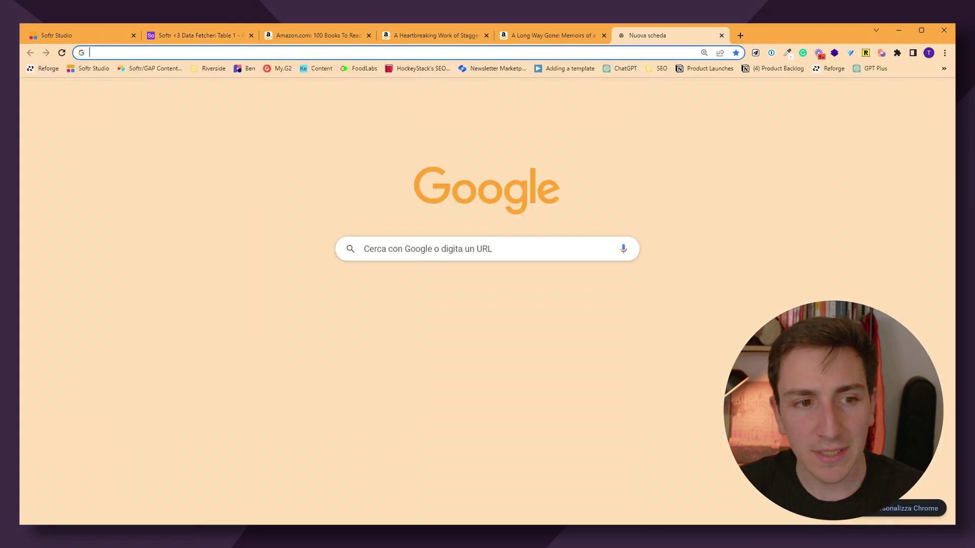
key(ctrl+v)
key(Return)
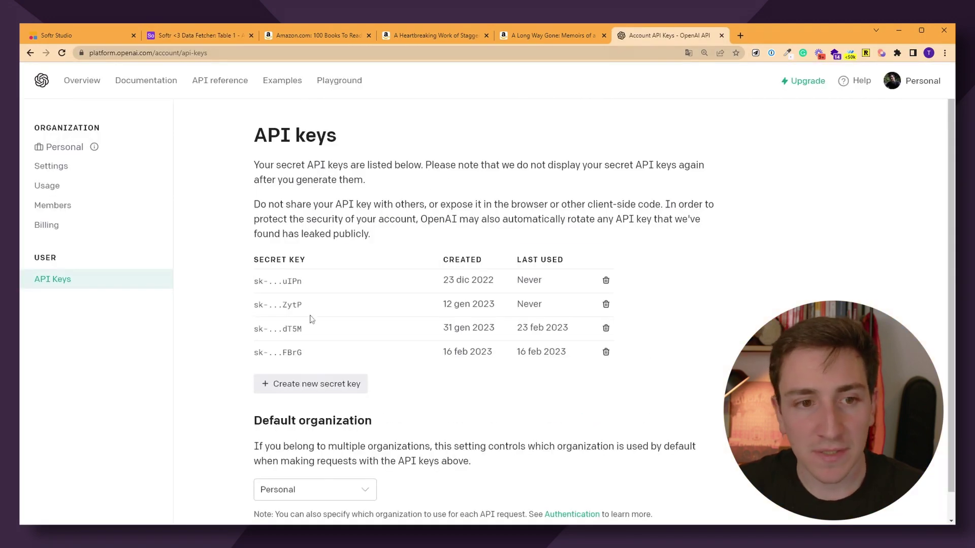
scroll(309, 265, down, 1)
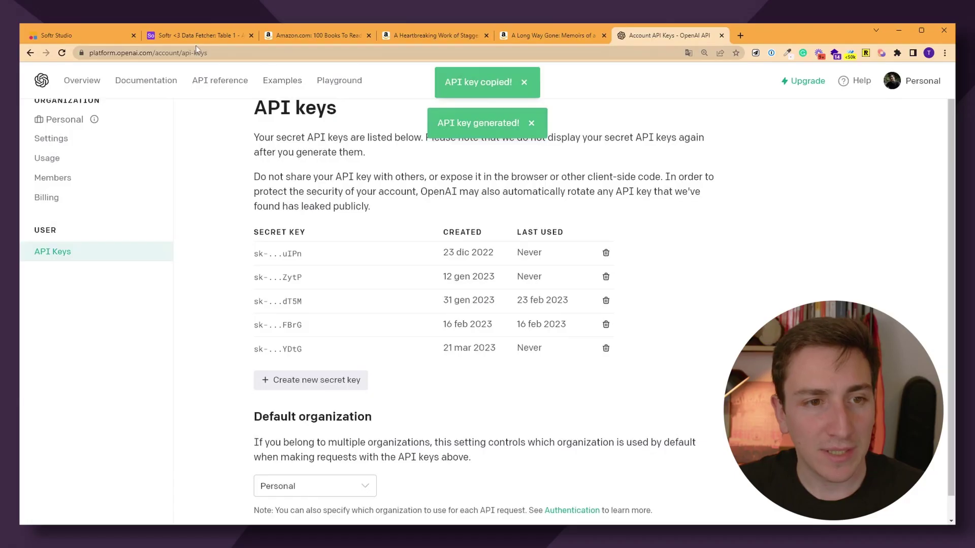
Step: Return to Airtable and paste the OpenAI API key into Request 1's API Key field
click(202, 35)
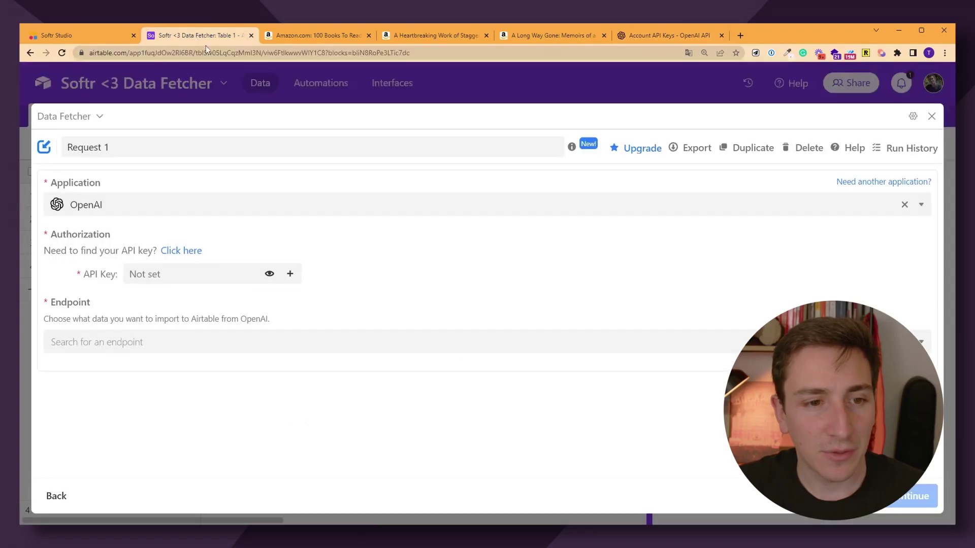
click(213, 342)
click(196, 274)
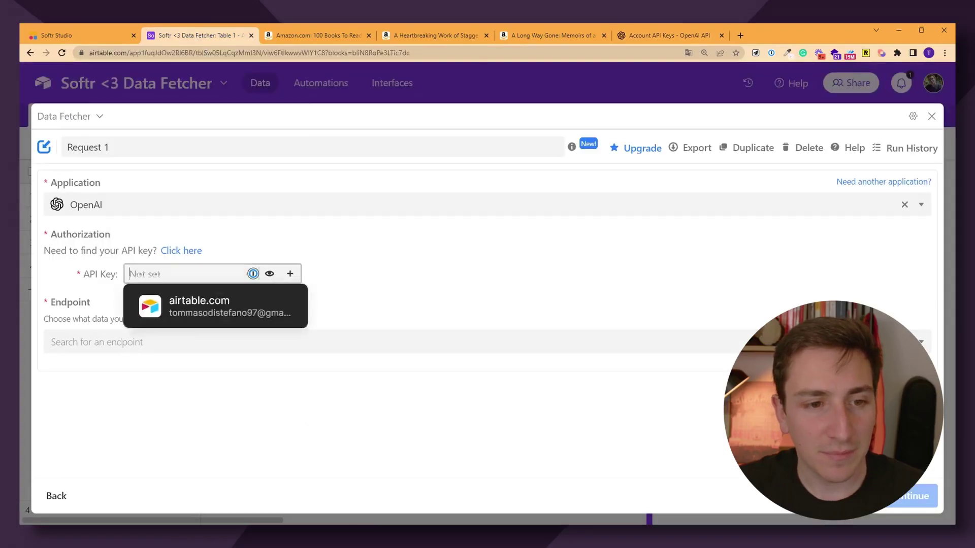
key(ctrl+v)
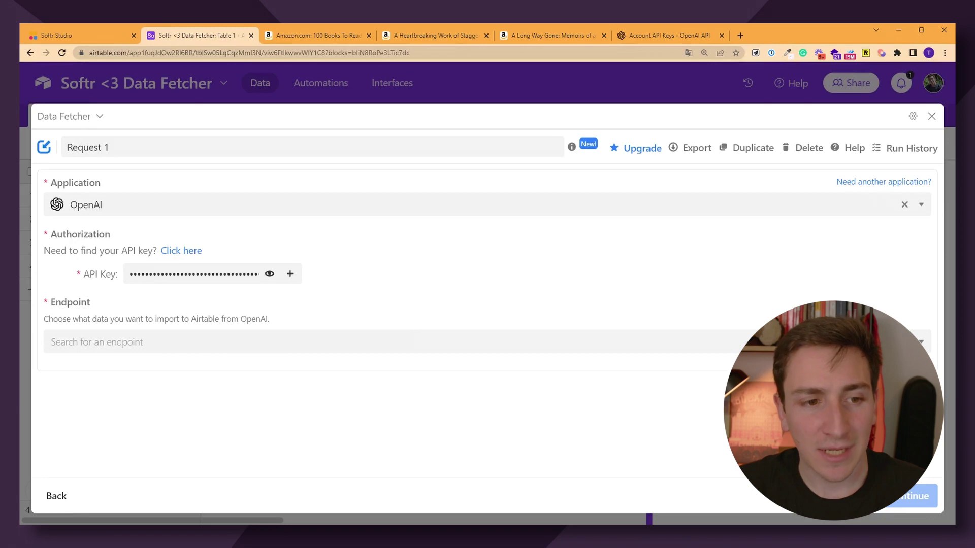
Step: Set Request 1's endpoint to "Create completion from a text prompt" and continue to the request's settings
click(213, 341)
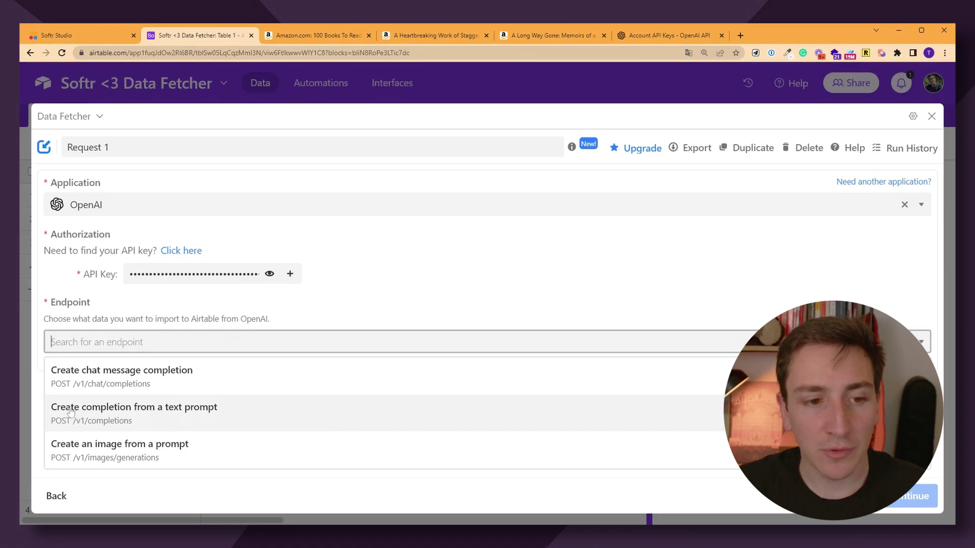
click(184, 415)
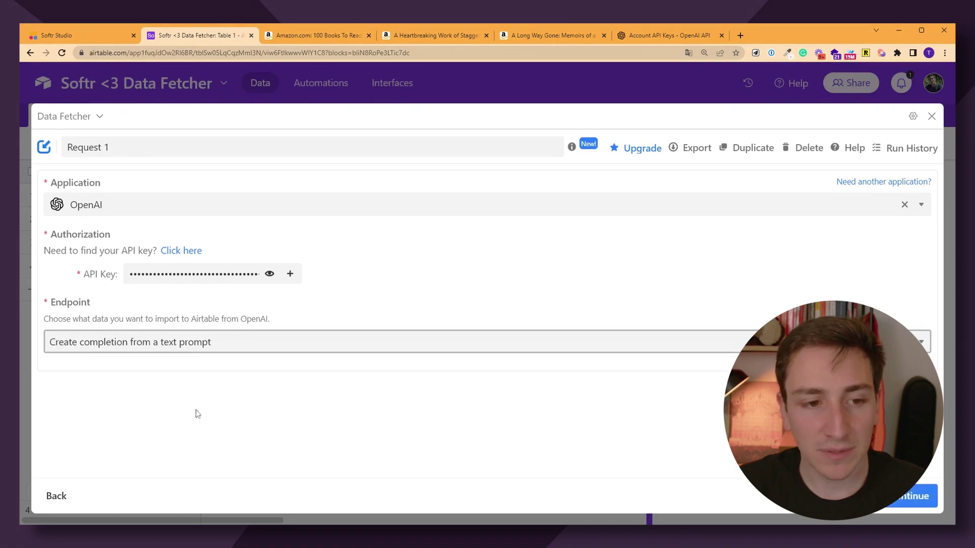
click(904, 496)
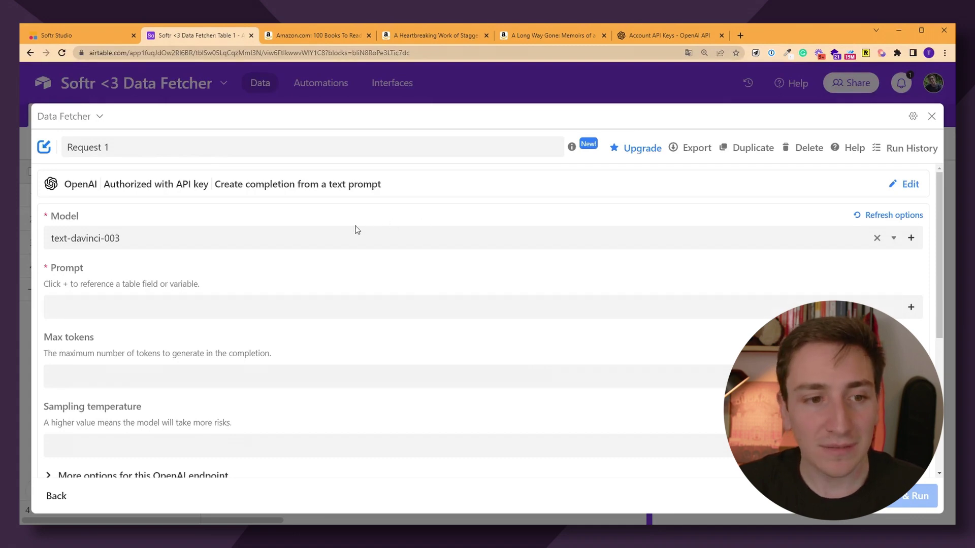
Step: Look through the list of OpenAI models available for Request 1
click(97, 239)
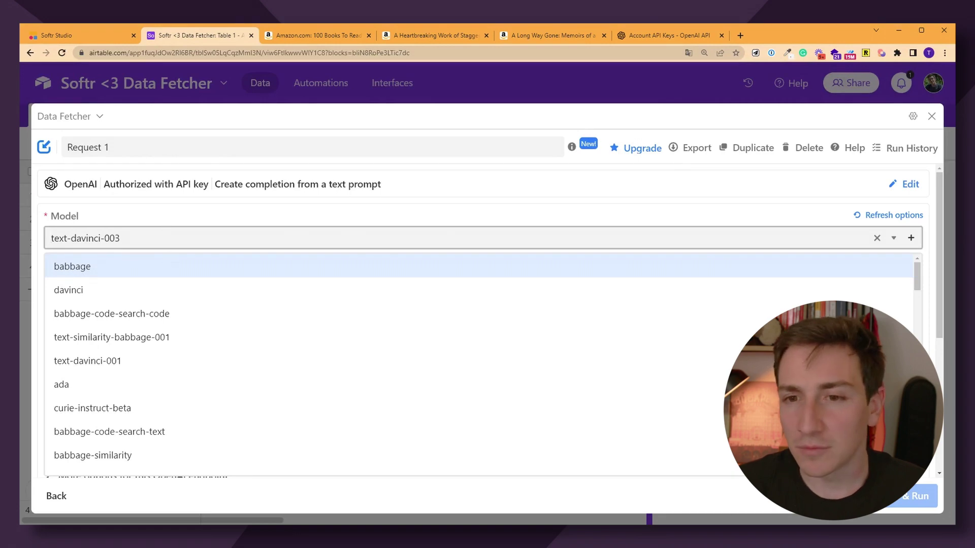
scroll(223, 350, down, 6)
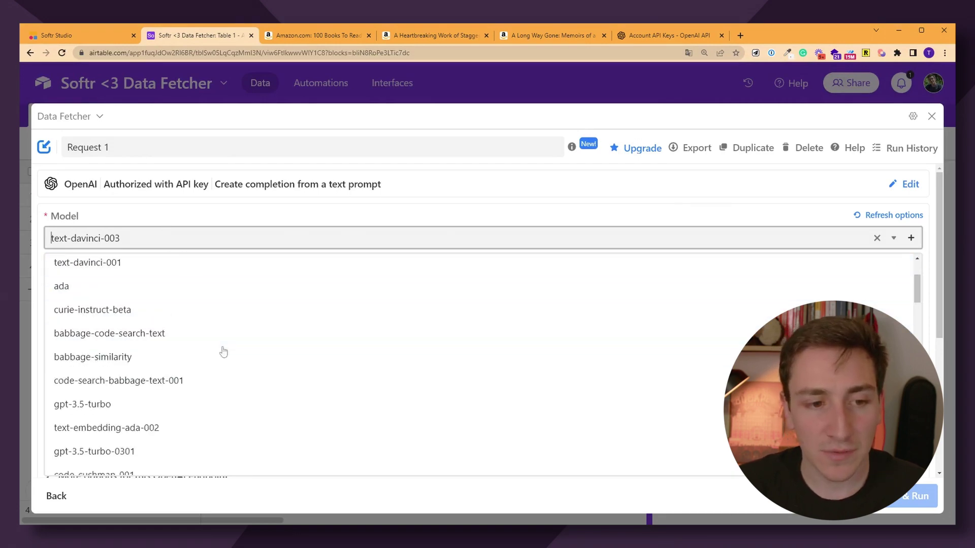
scroll(223, 350, down, 10)
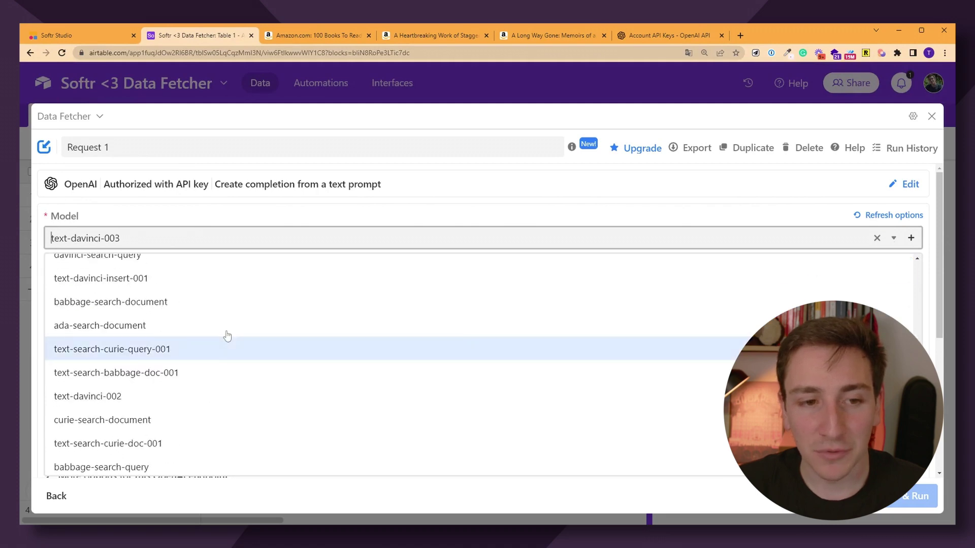
click(266, 231)
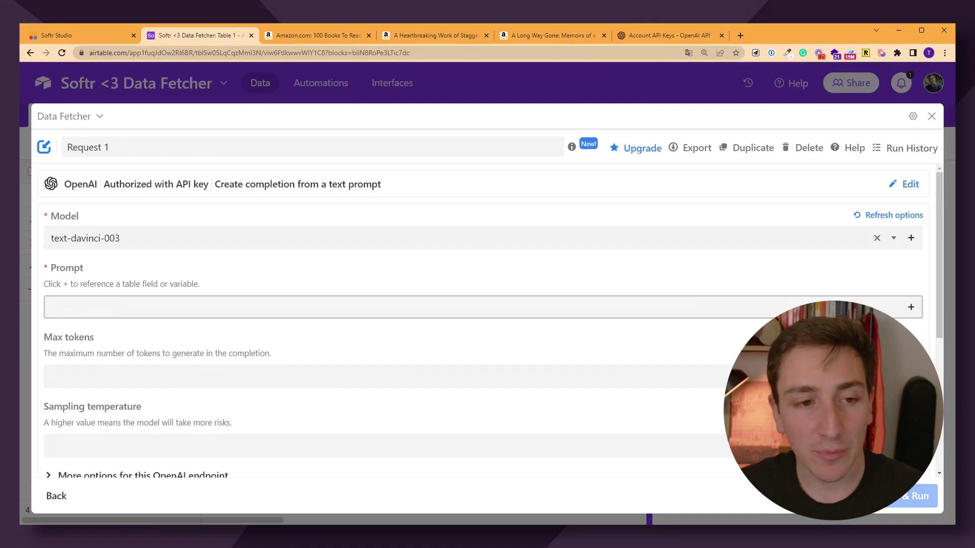
Step: Enter "Write a description of the book" as the prompt of Request 1
text(Wr)
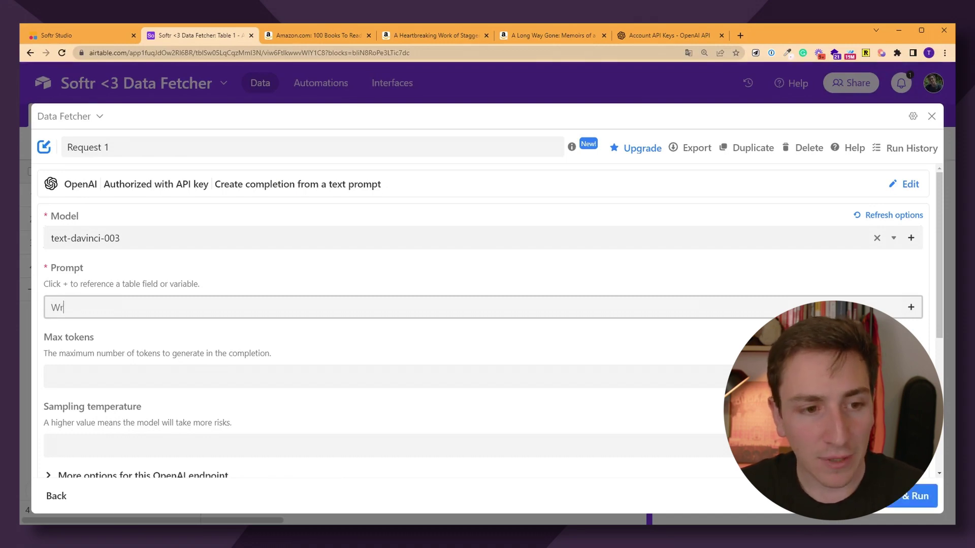
text(ite a descripti)
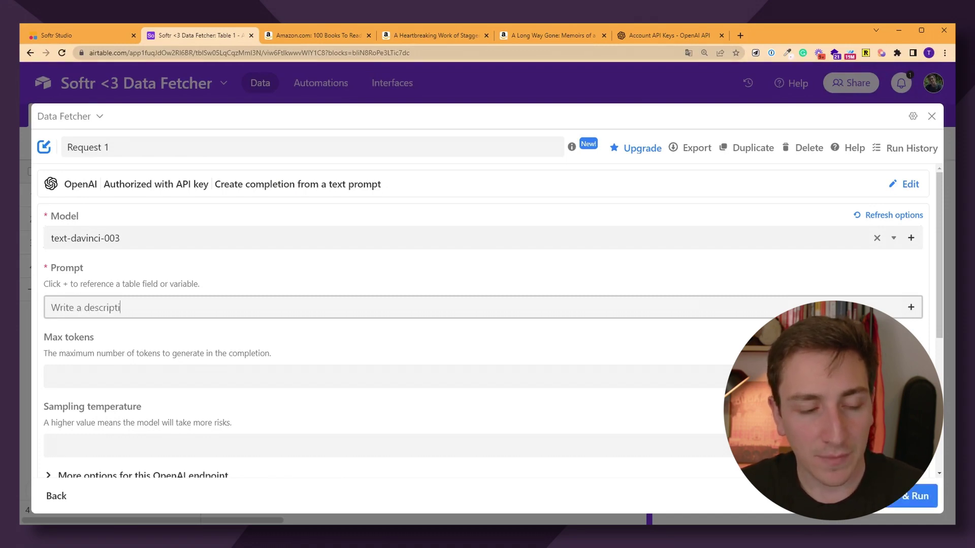
text(on of the book)
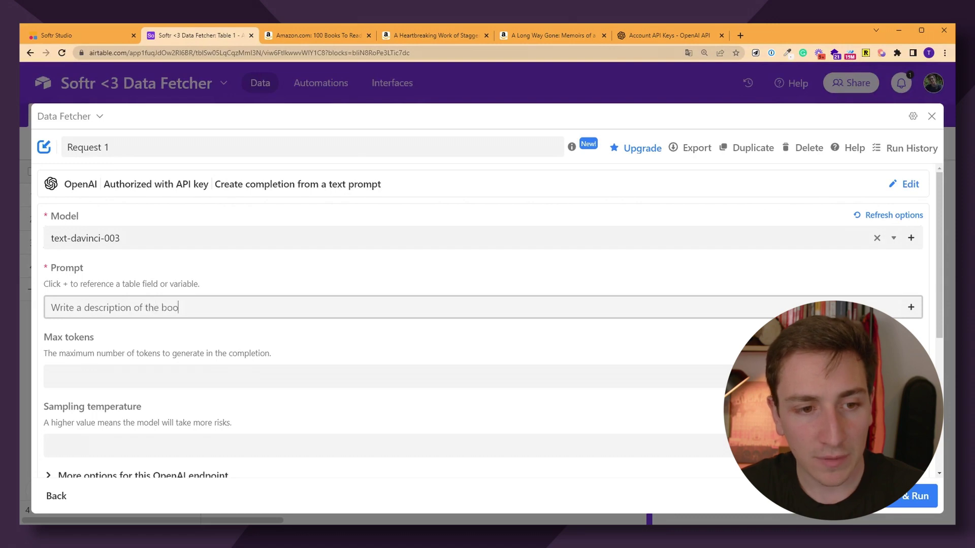
Step: Append a reference to Table 1's Title field to the prompt, running for every record in Grid view
click(911, 307)
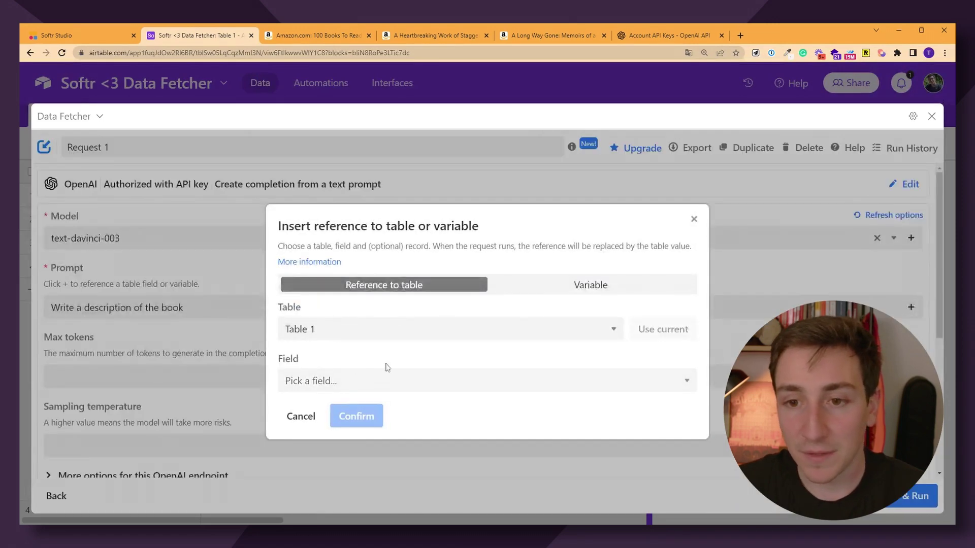
click(385, 386)
click(353, 423)
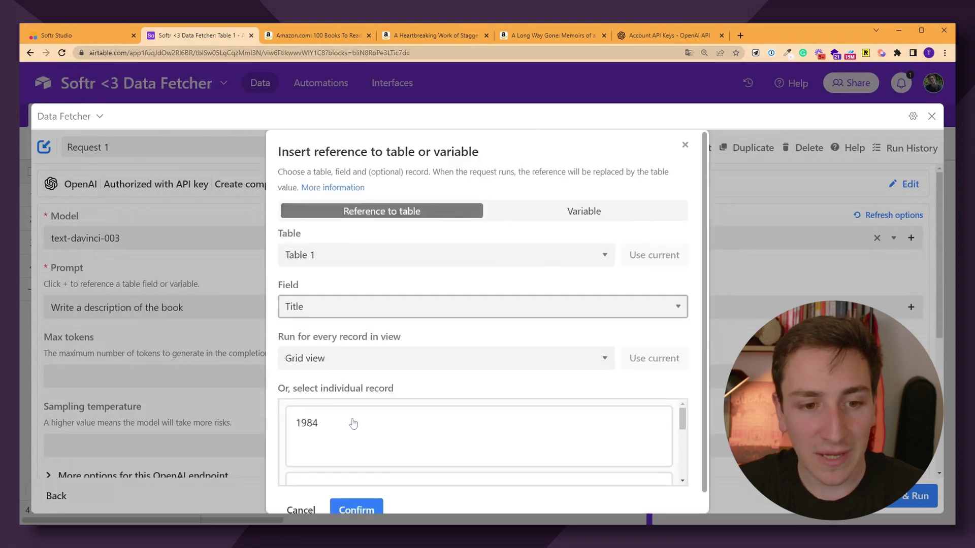
scroll(360, 423, down, 2)
scroll(362, 424, up, 2)
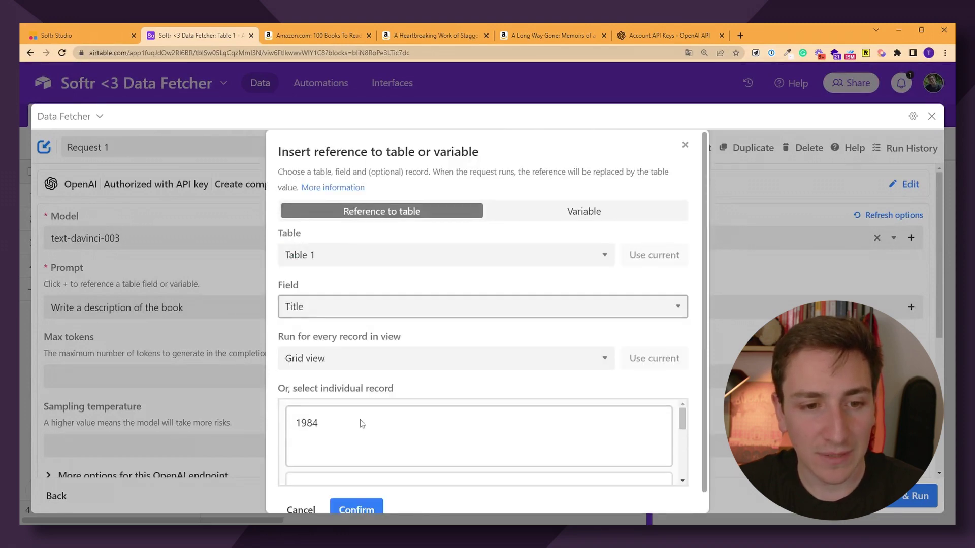
scroll(361, 423, down, 3)
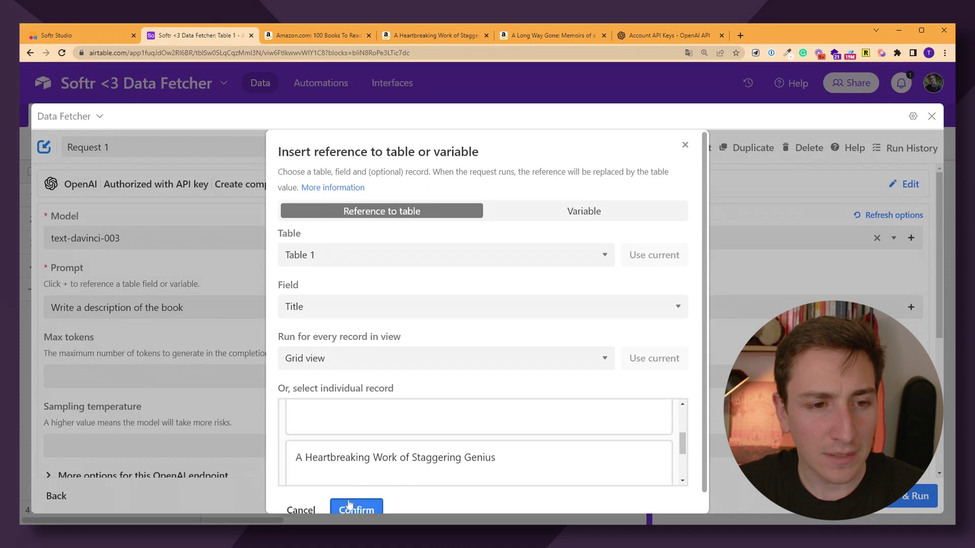
click(350, 505)
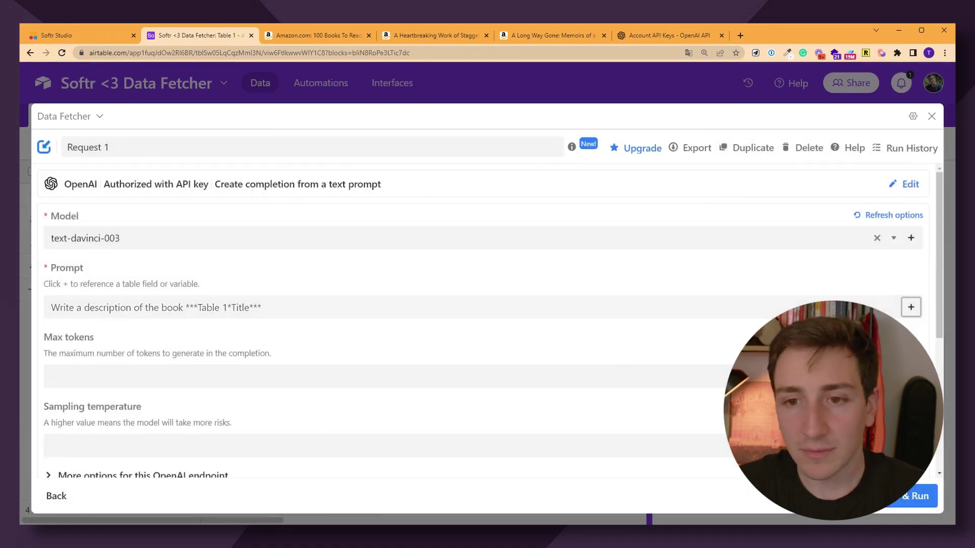
click(60, 307)
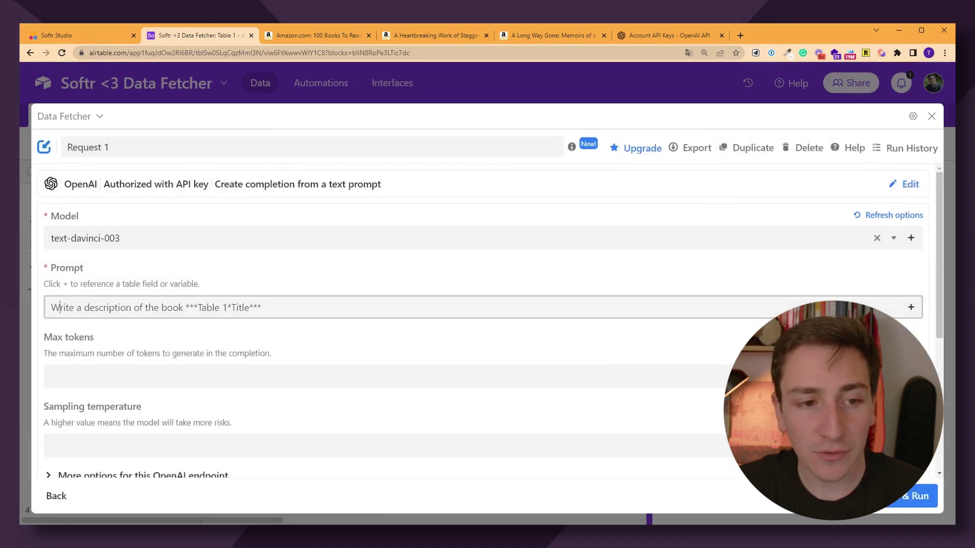
drag(60, 307, 189, 307)
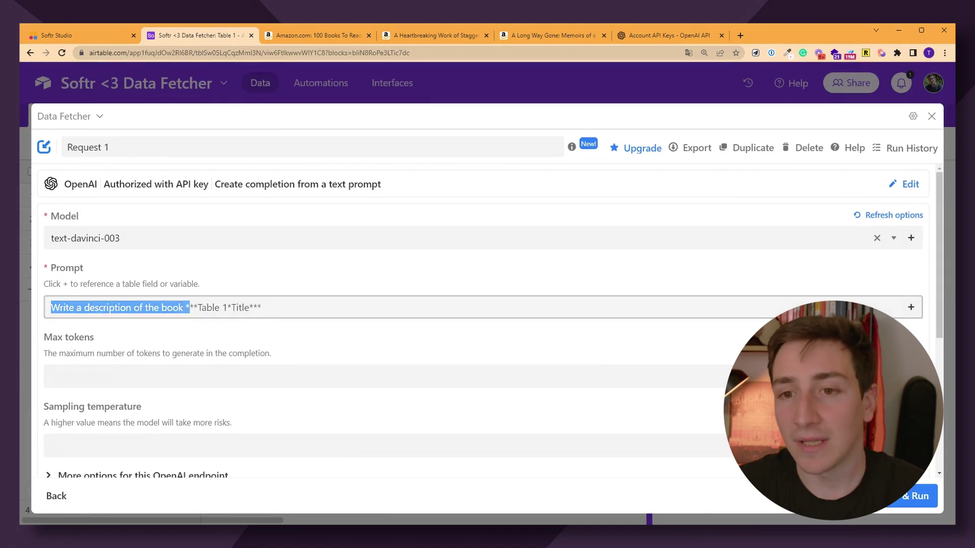
Step: Set the maximum number of tokens for the completion to 800
click(175, 376)
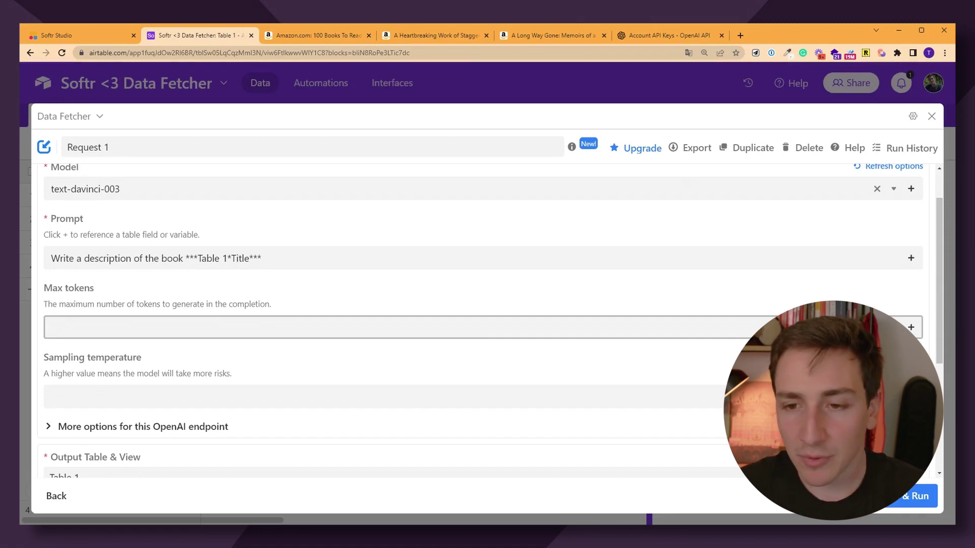
text(800)
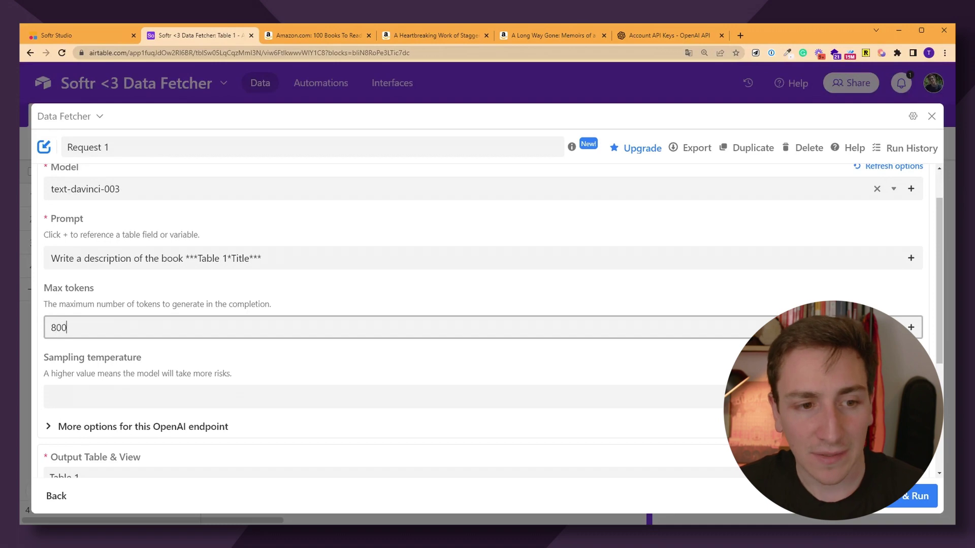
click(474, 373)
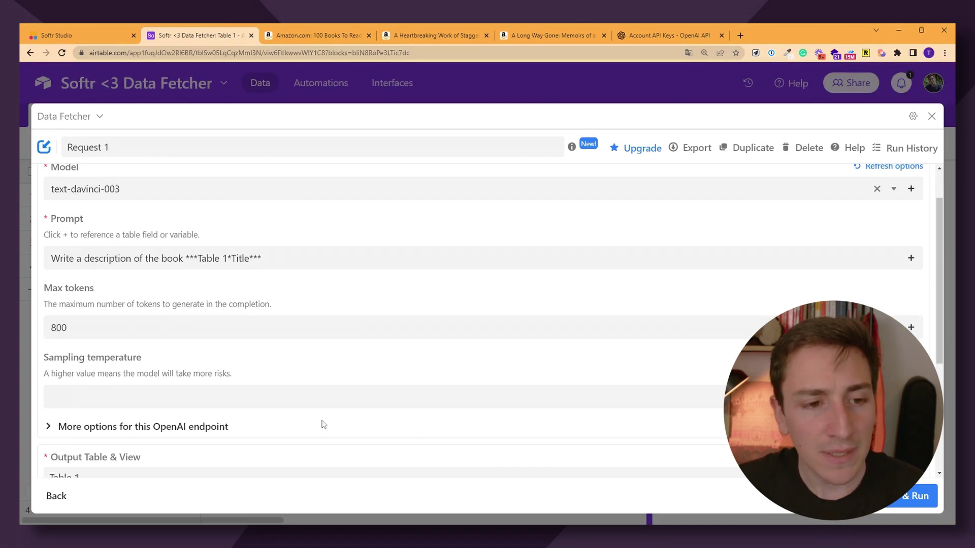
Step: Examine the sampling temperature, the output table and view, and the additional options for the OpenAI endpoint
scroll(322, 422, down, 1)
click(213, 348)
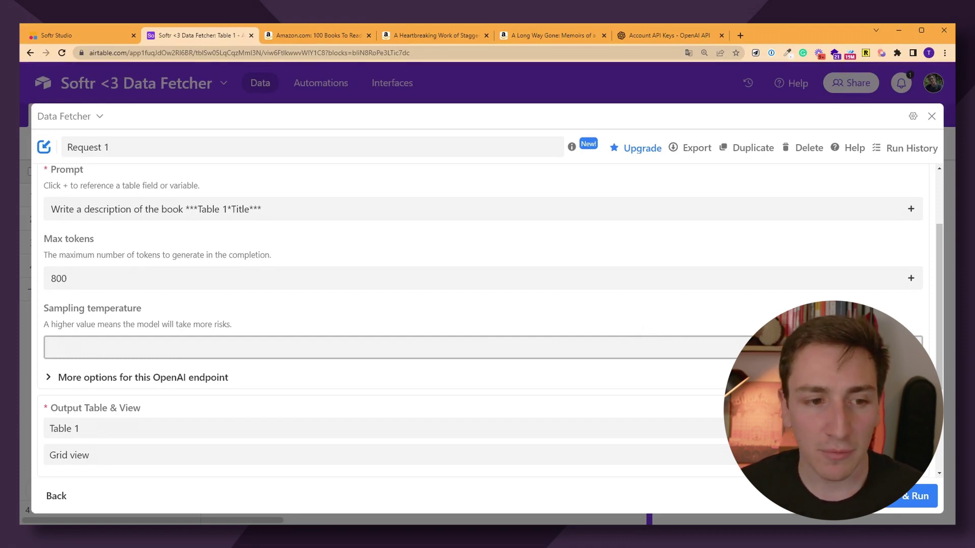
scroll(635, 325, down, 2)
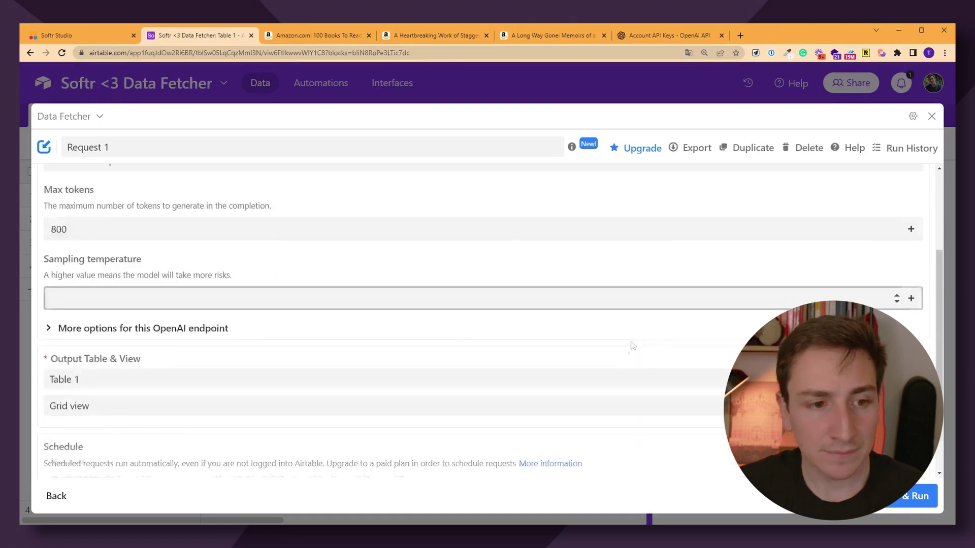
scroll(470, 370, down, 1)
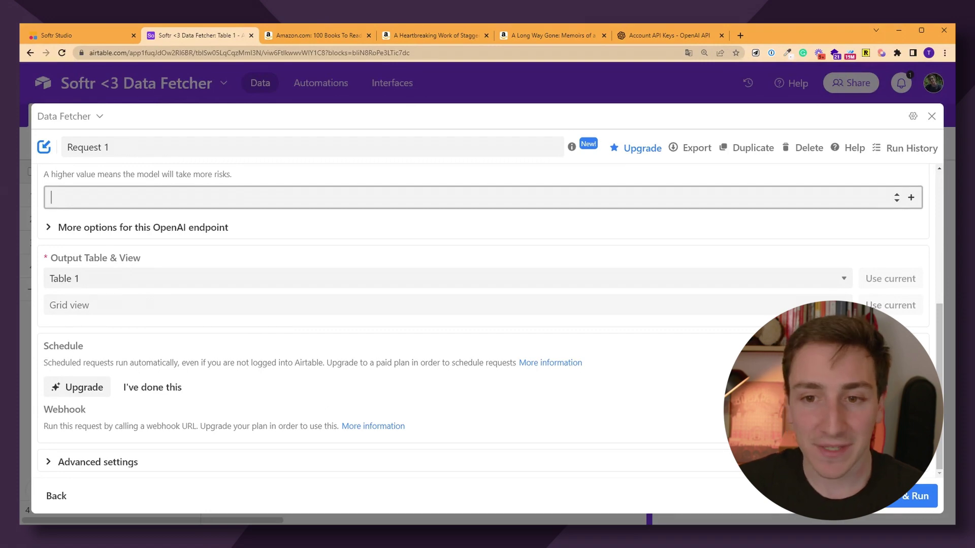
click(157, 305)
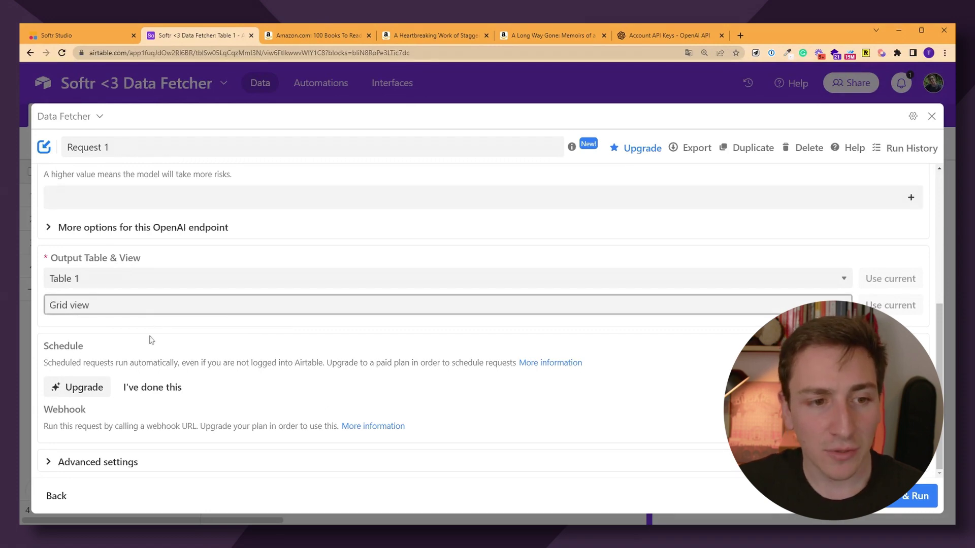
click(254, 318)
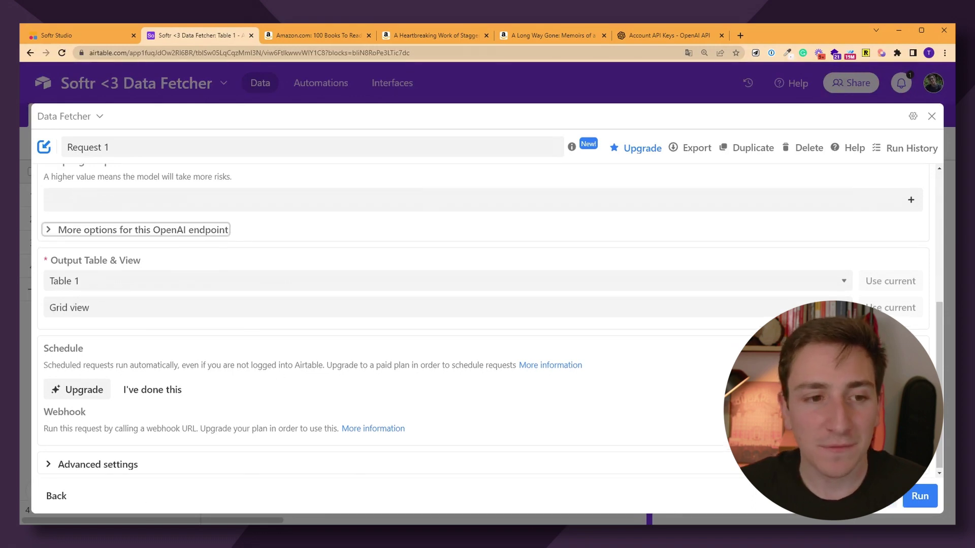
click(204, 236)
click(365, 288)
scroll(366, 305, down, 3)
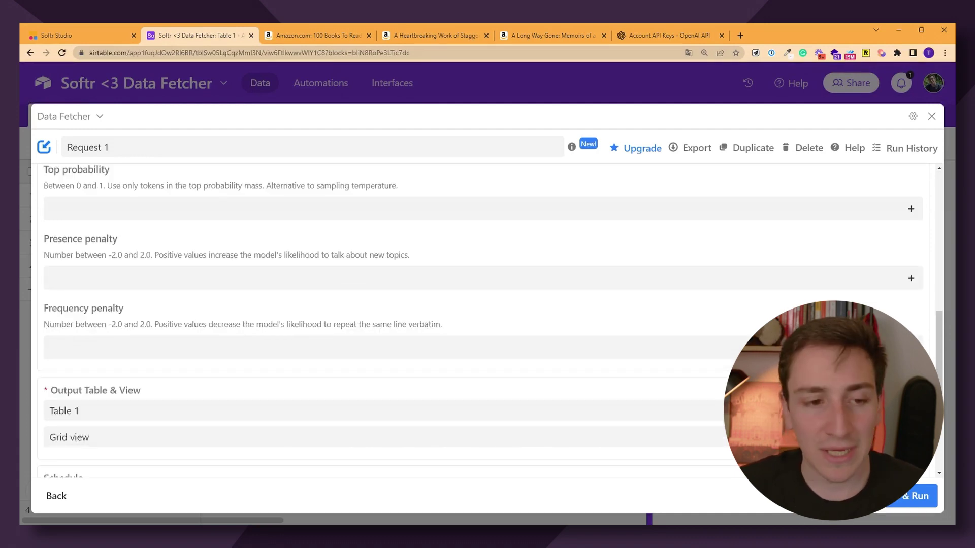
scroll(355, 320, down, 3)
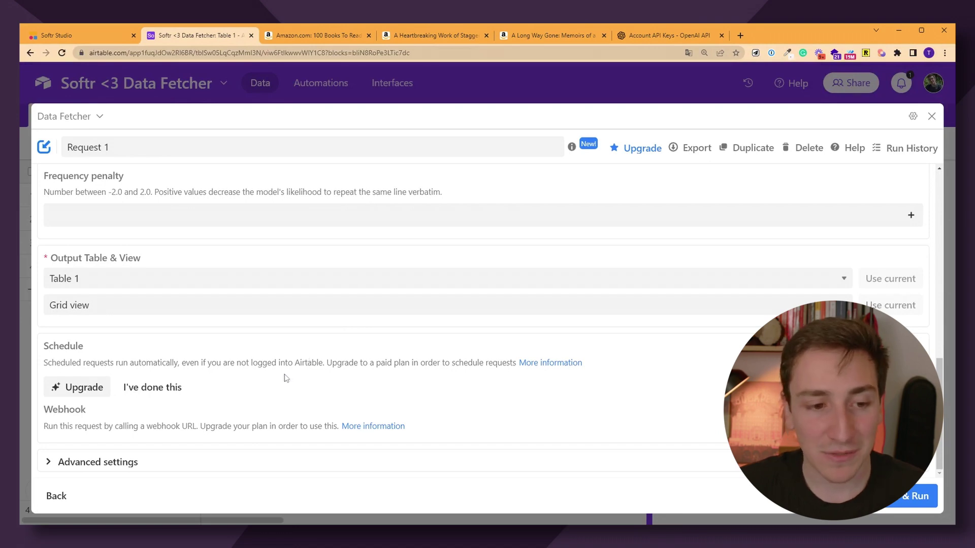
Step: Compare the Append and Update write modes in the request's advanced settings, finishing on Update
click(102, 462)
scroll(203, 387, down, 3)
scroll(308, 295, down, 1)
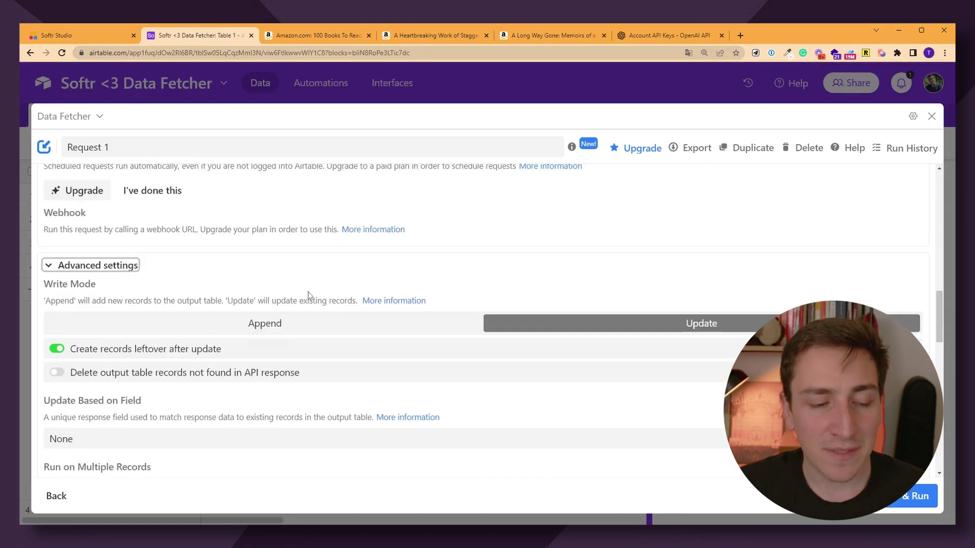
click(277, 325)
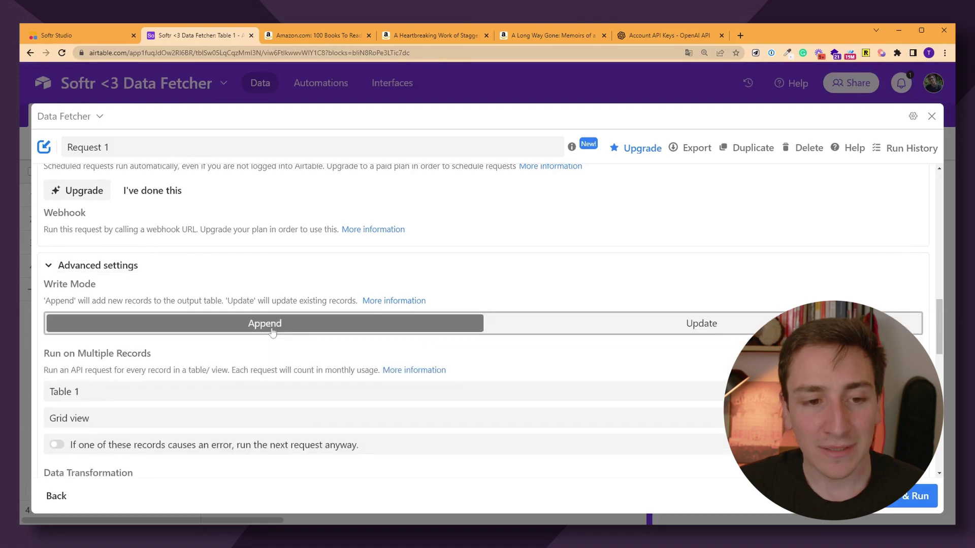
click(589, 324)
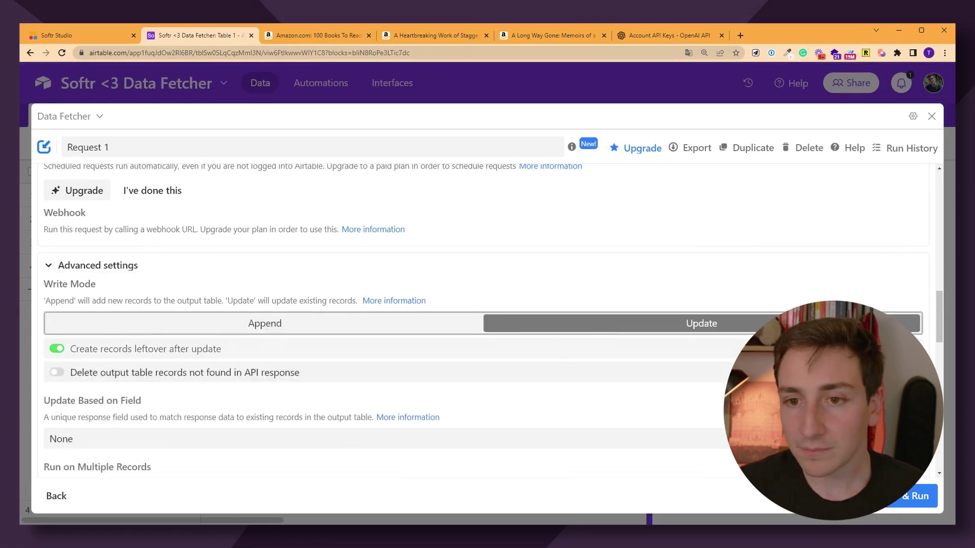
Step: Save and run Request 1, agreeing to let it update the output table
scroll(500, 337, down, 1)
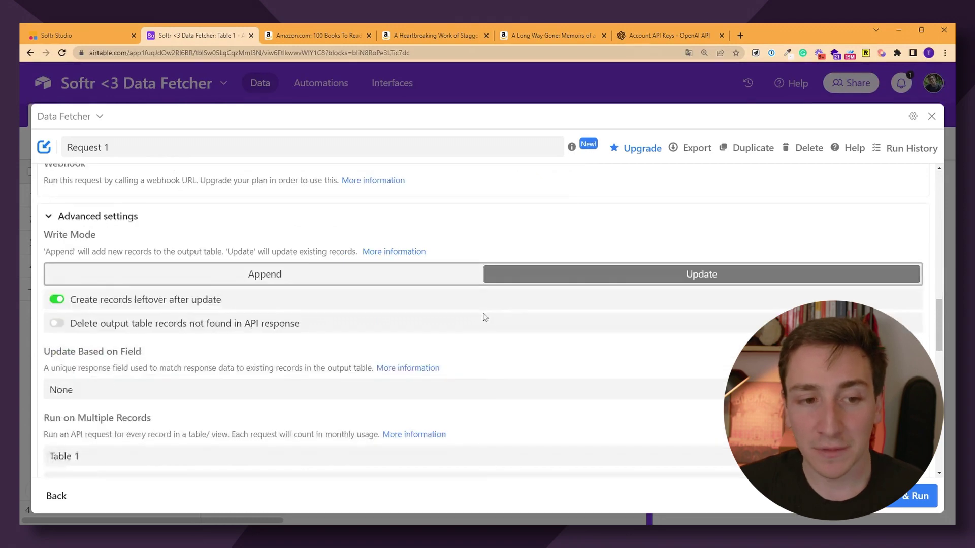
scroll(452, 337, down, 1)
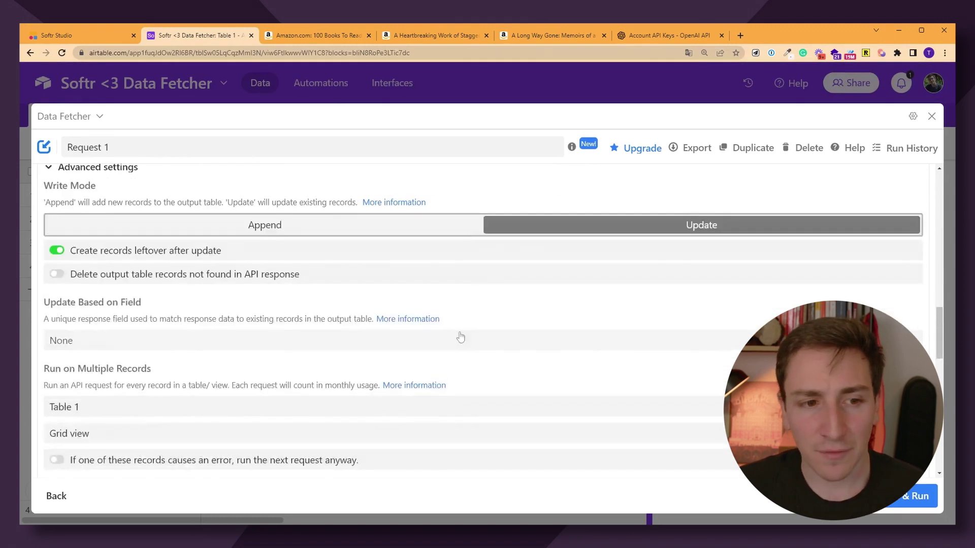
scroll(518, 346, down, 2)
scroll(518, 347, down, 2)
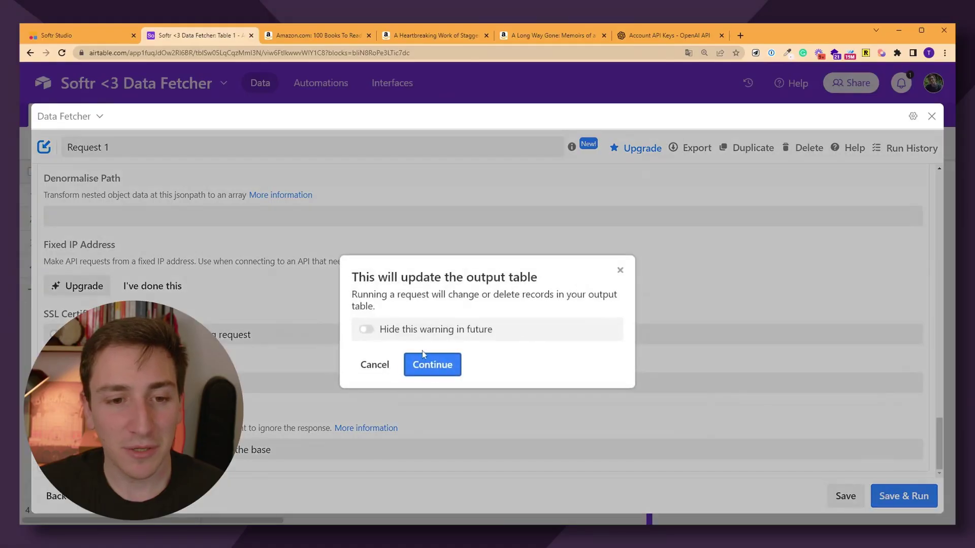
click(431, 365)
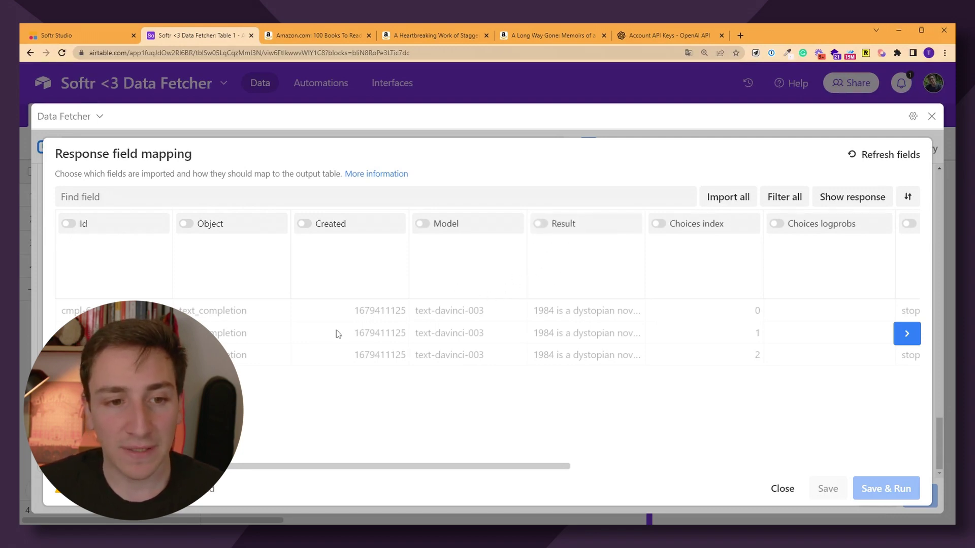
Step: Import only the Result response field into the existing Description field, and save and run the request
scroll(675, 334, right, 1)
scroll(675, 334, left, 1)
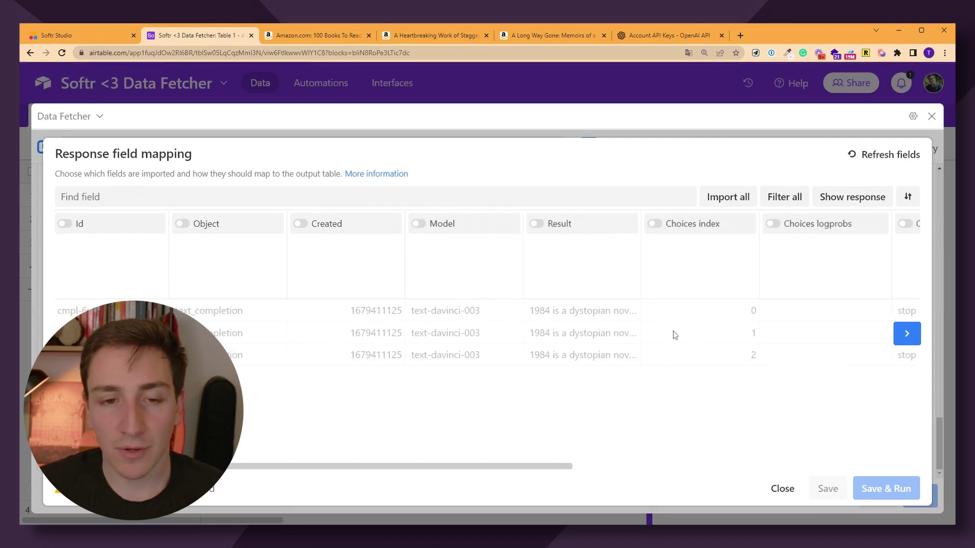
scroll(674, 334, right, 1)
scroll(655, 329, left, 1)
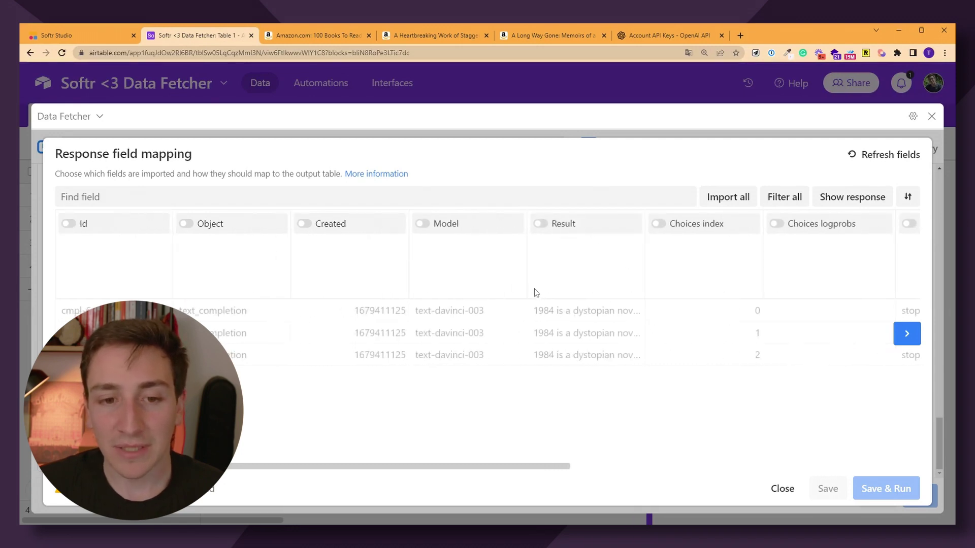
click(583, 238)
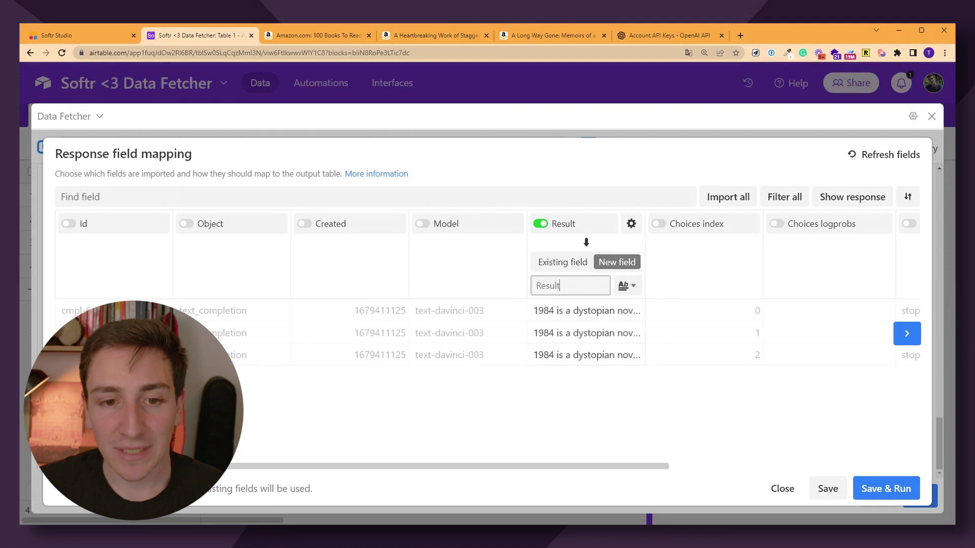
click(566, 267)
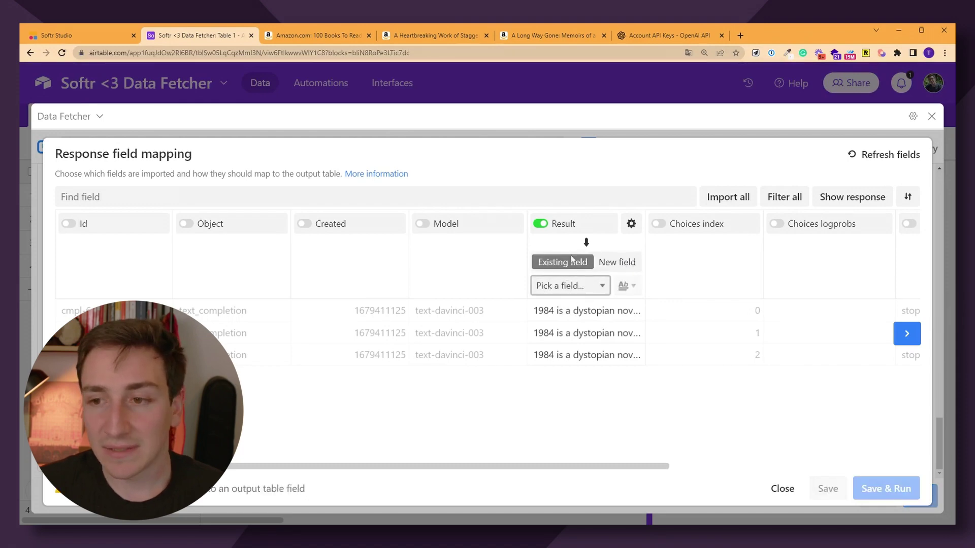
click(569, 285)
click(577, 382)
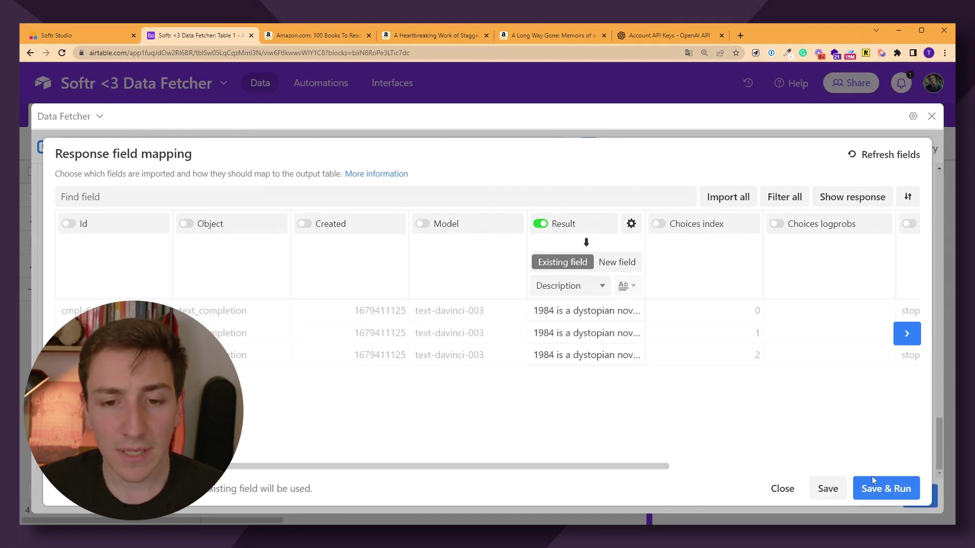
click(886, 489)
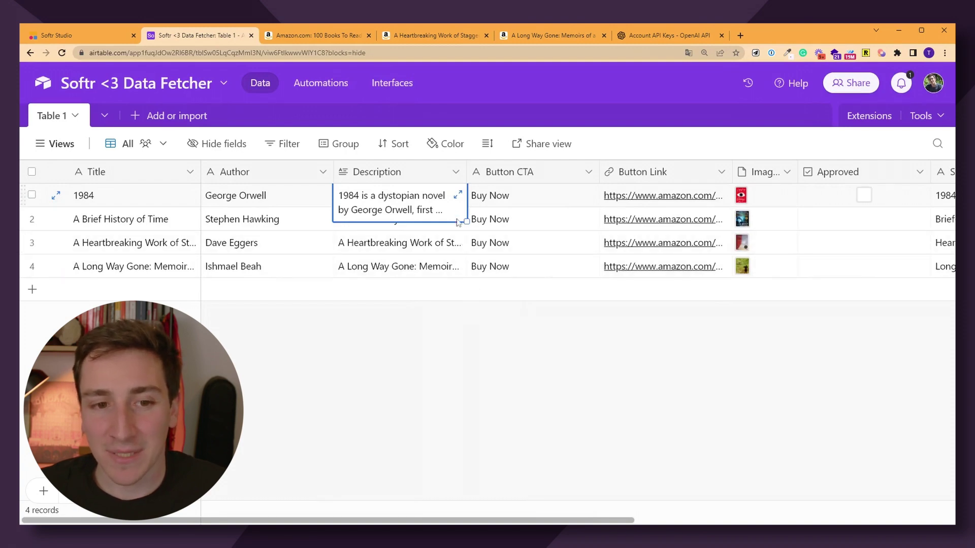
Step: Read the generated description of 1984 and mark 1984 and A Brief History of Time as approved
click(457, 197)
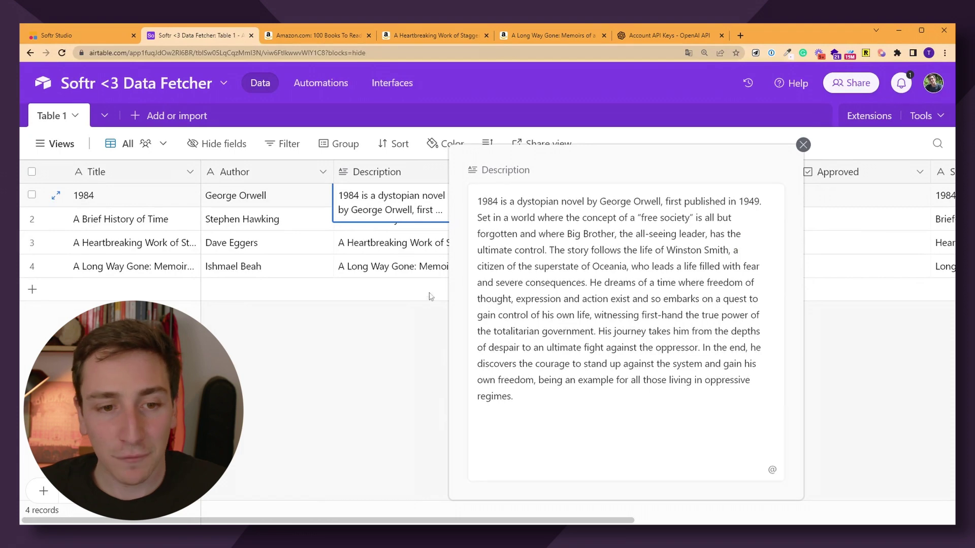
click(386, 345)
click(864, 195)
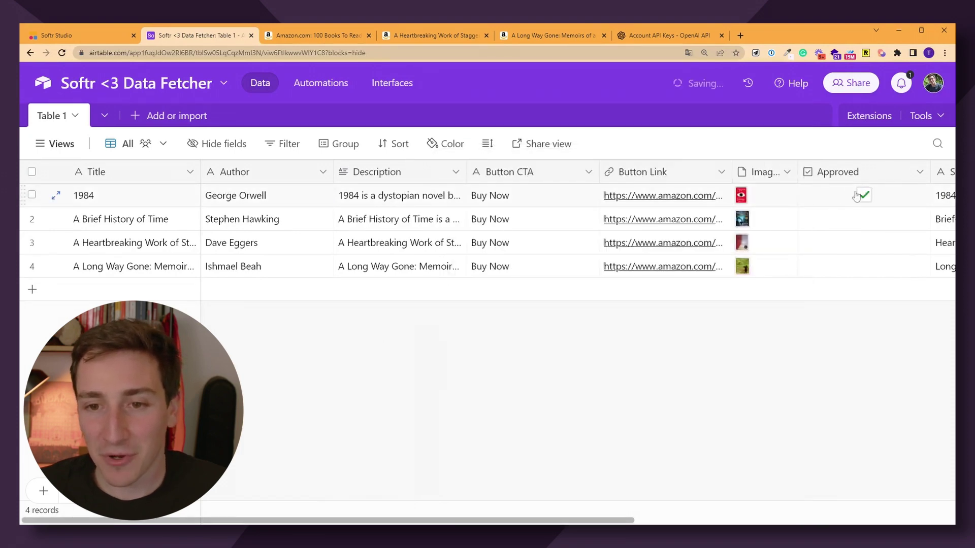
click(863, 219)
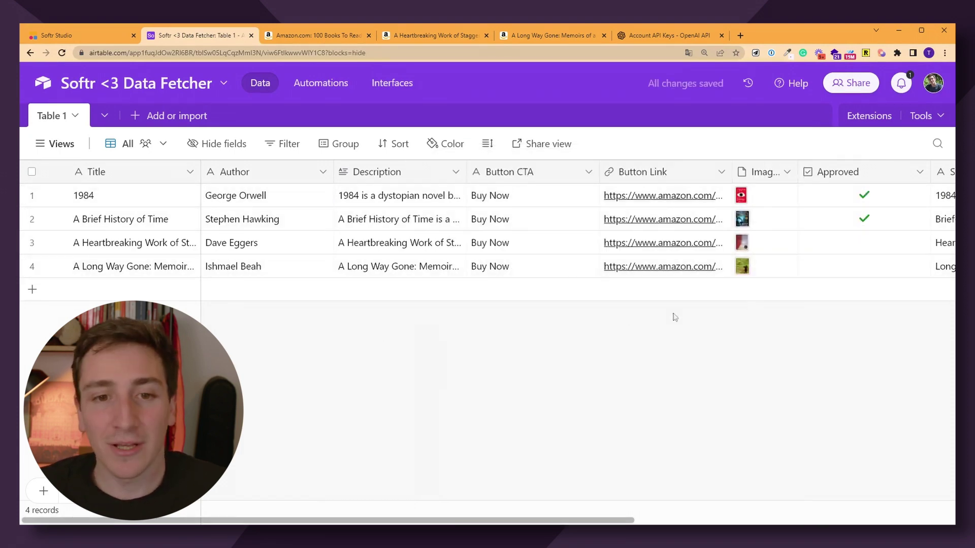
Step: Filter the Approved view to show only records whose Approved checkbox is ticked
click(68, 145)
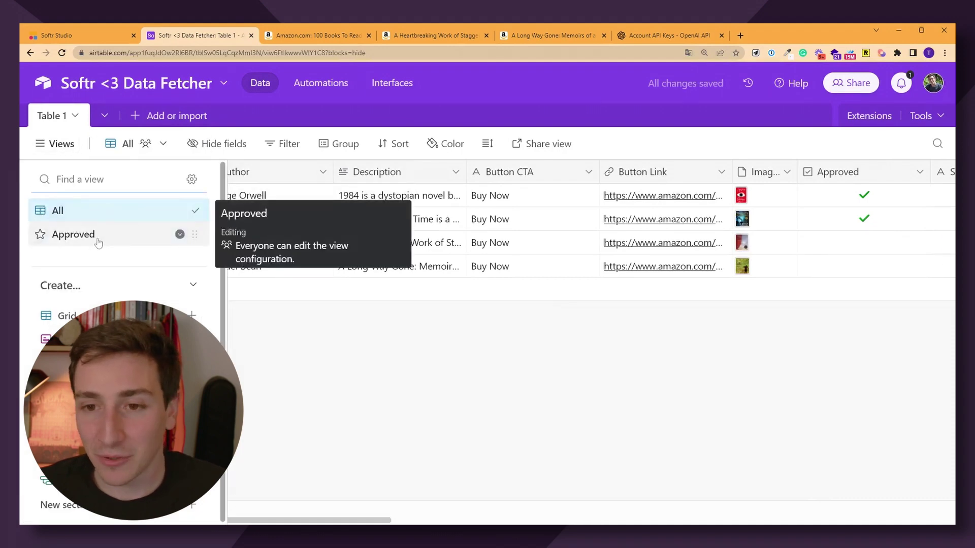
click(73, 234)
click(314, 144)
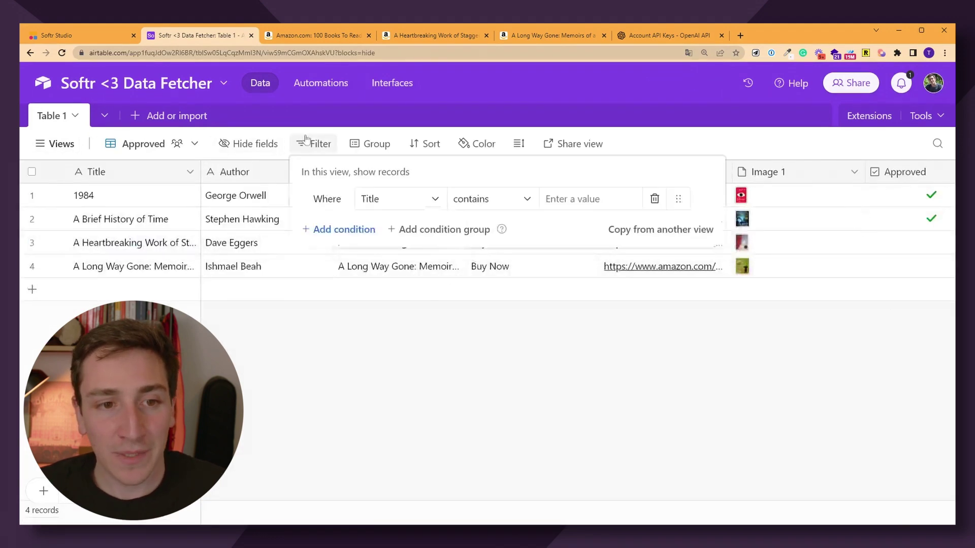
click(376, 202)
scroll(409, 320, down, 3)
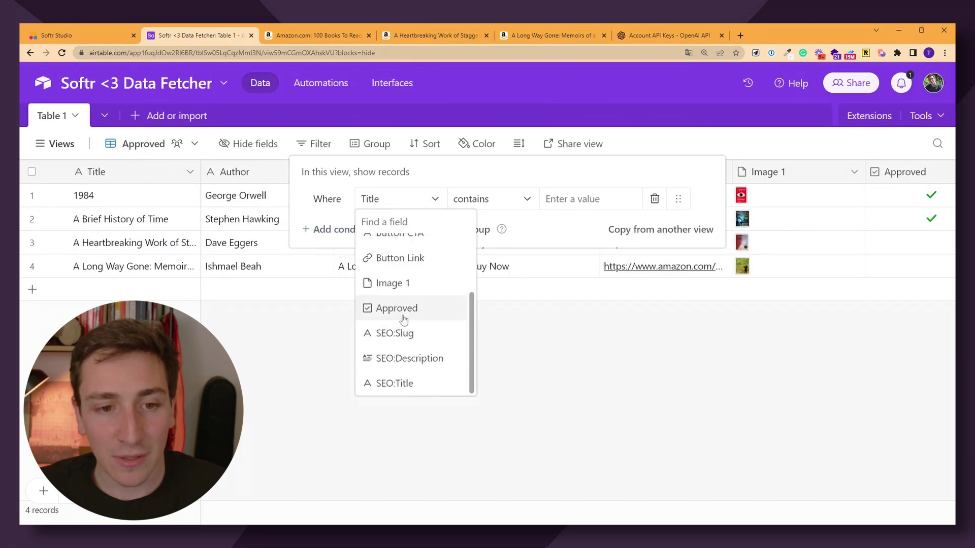
click(403, 319)
click(592, 202)
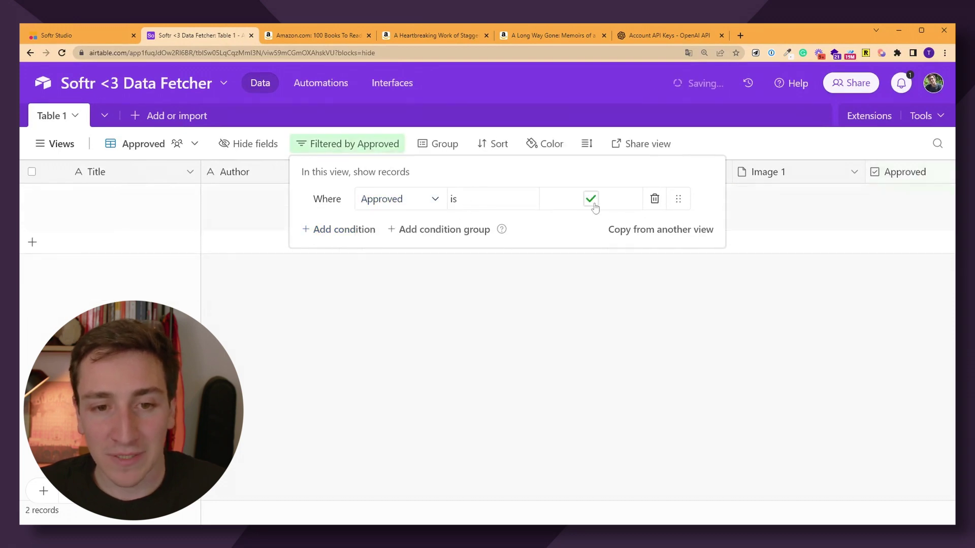
click(602, 348)
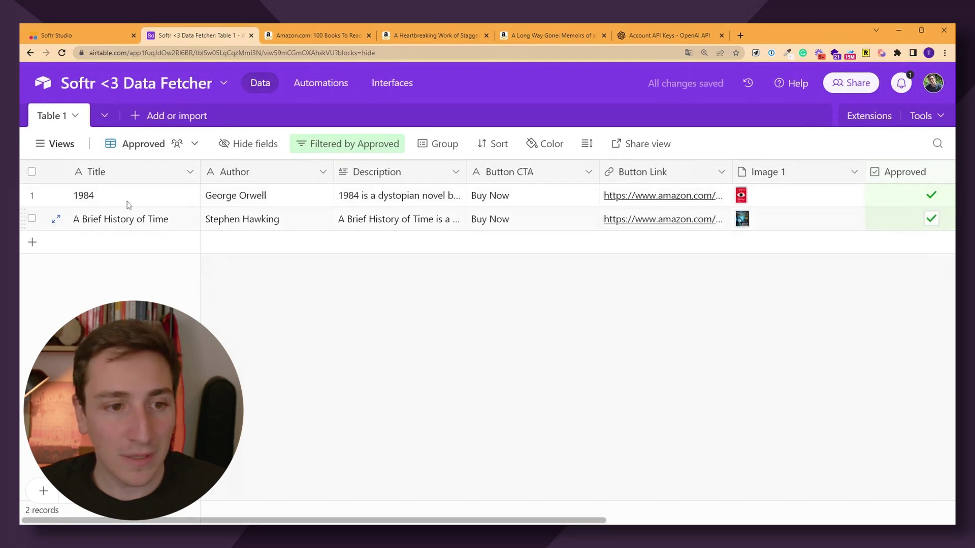
Step: Return to the All view and read the full description of A Heartbreaking Work of Staggering Genius
mouse_move(62, 145)
click(65, 211)
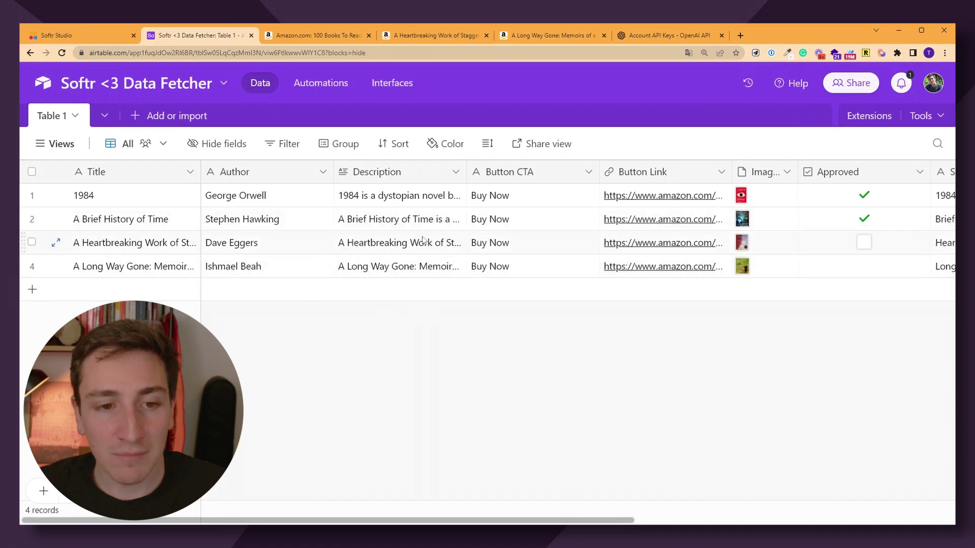
click(381, 243)
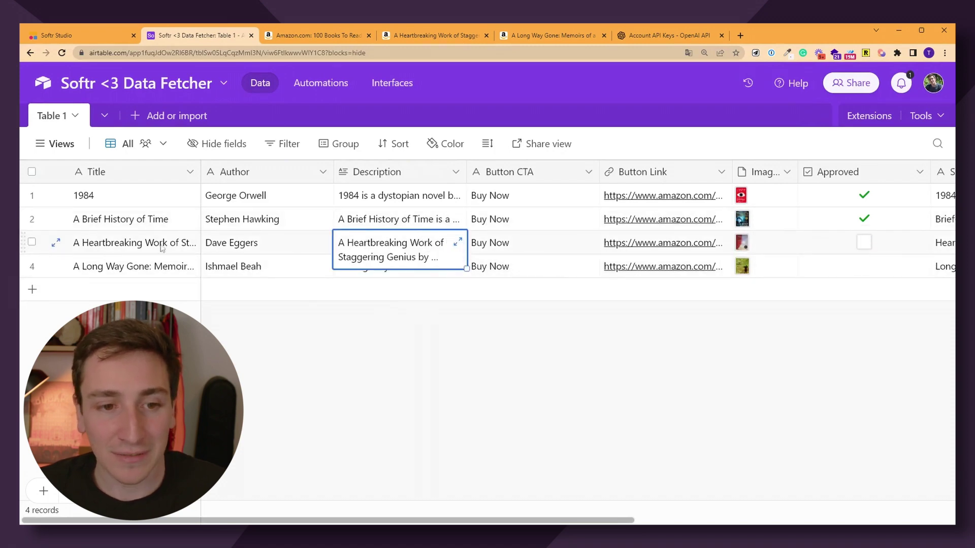
click(456, 245)
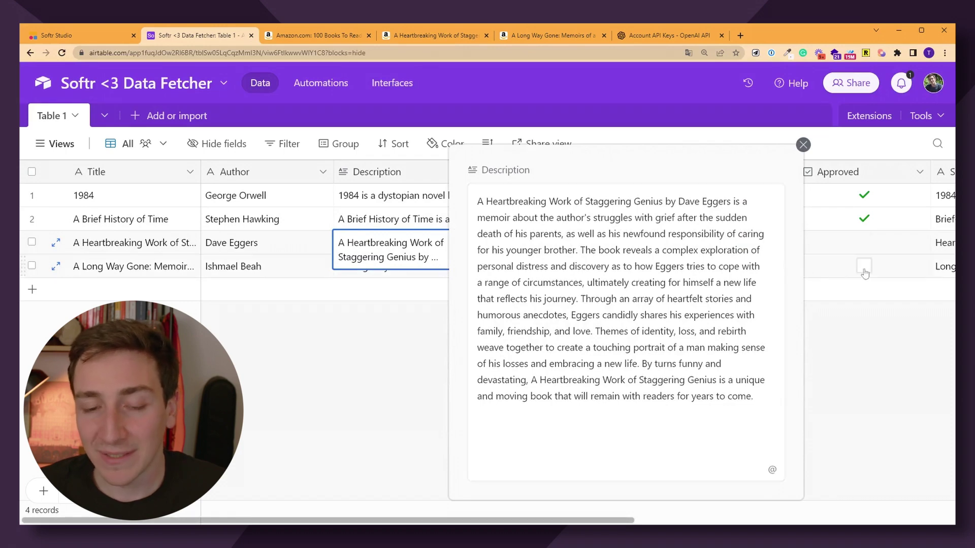
Step: Mark A Long Way Gone as approved and show the Approved view
click(863, 217)
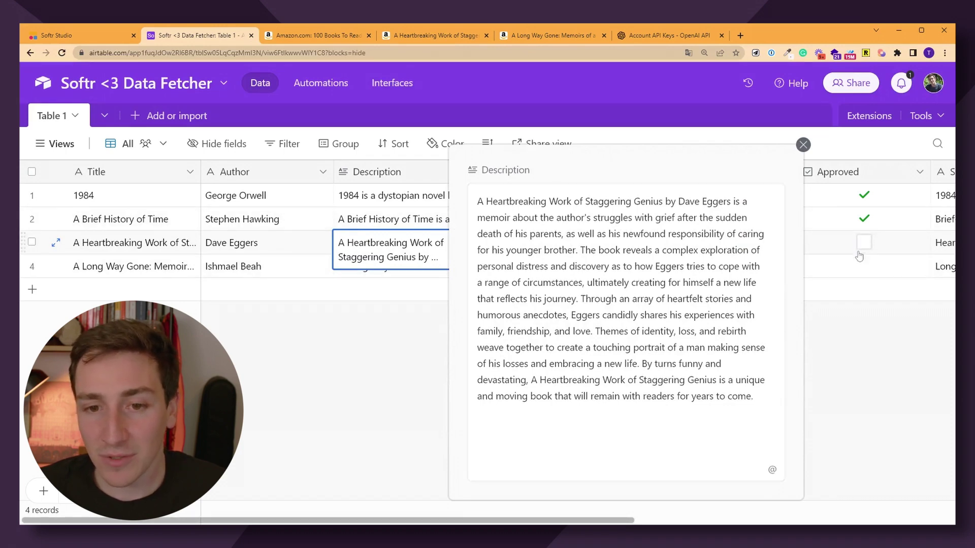
click(864, 266)
key(Escape)
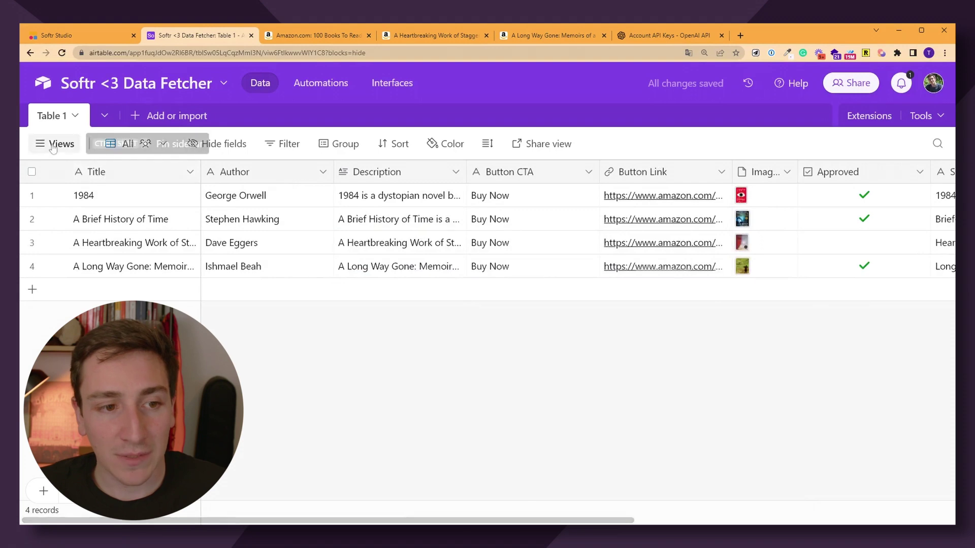
click(52, 145)
click(73, 233)
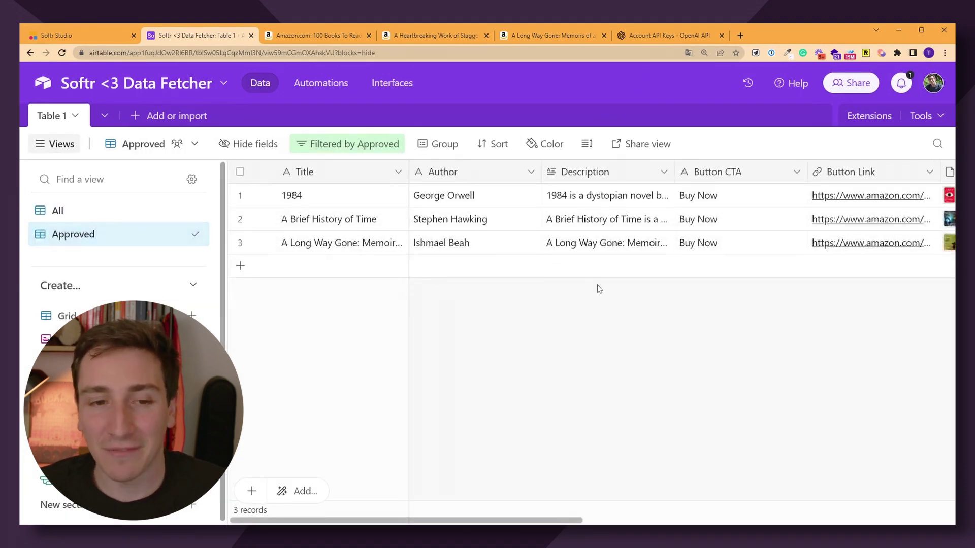
Step: Switch to Softr Studio, go to the List page and open the settings of its vertical-card list block
click(86, 38)
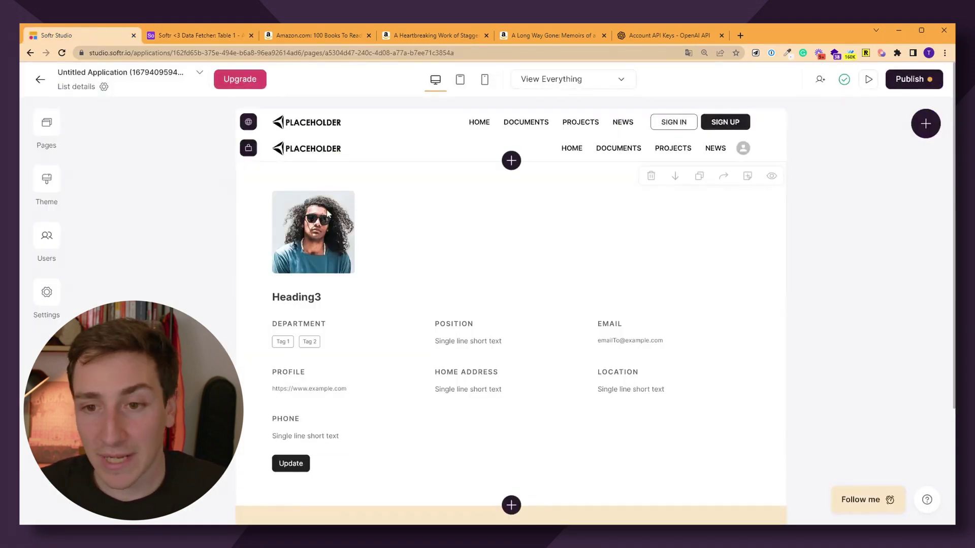
click(398, 239)
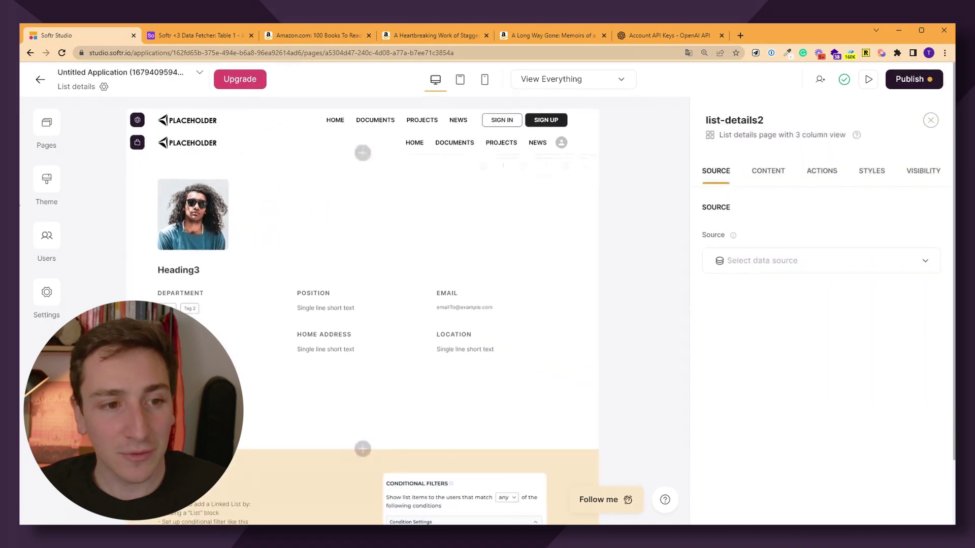
click(51, 132)
click(104, 287)
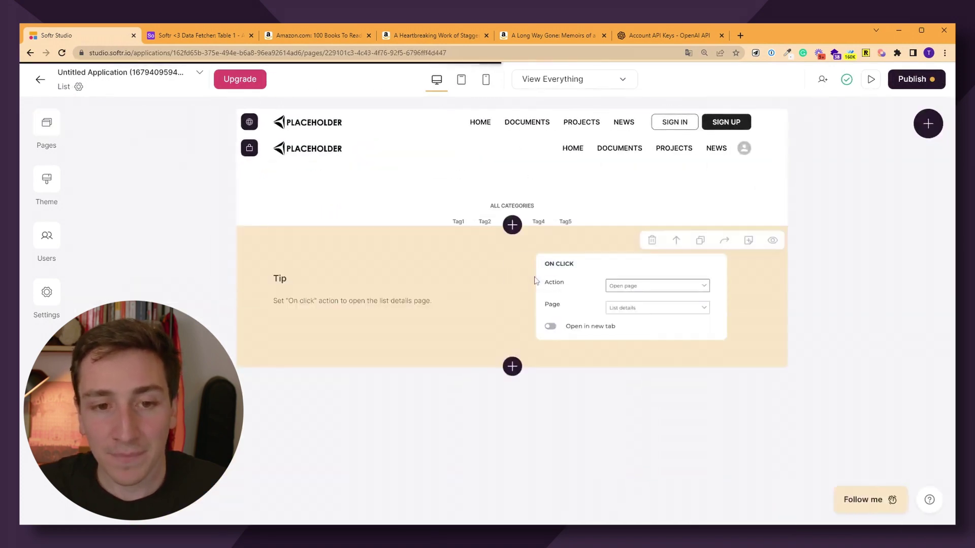
scroll(493, 318, down, 1)
click(492, 318)
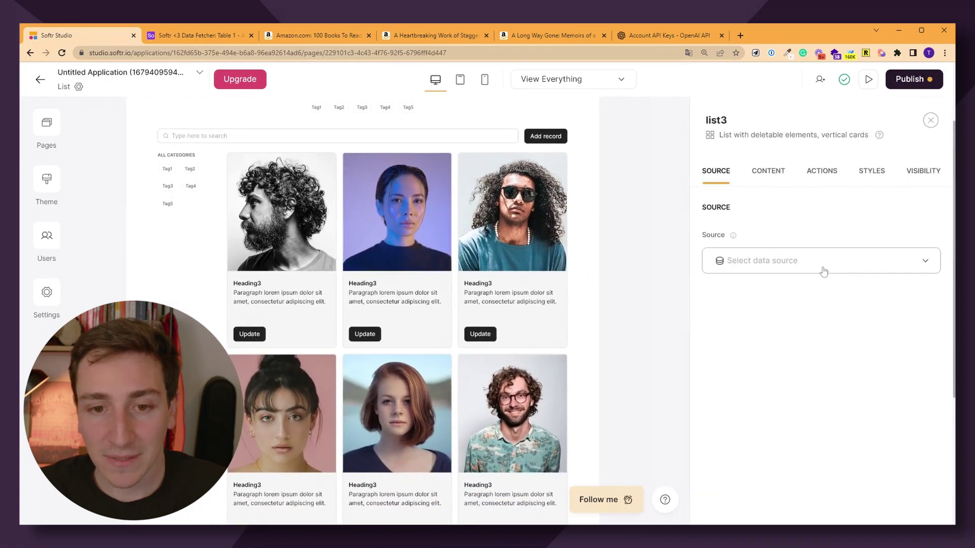
Step: Connect the list block to Table 1 of the Softr <3 Data Fetcher Airtable base, with Approved as default view
click(824, 272)
click(804, 303)
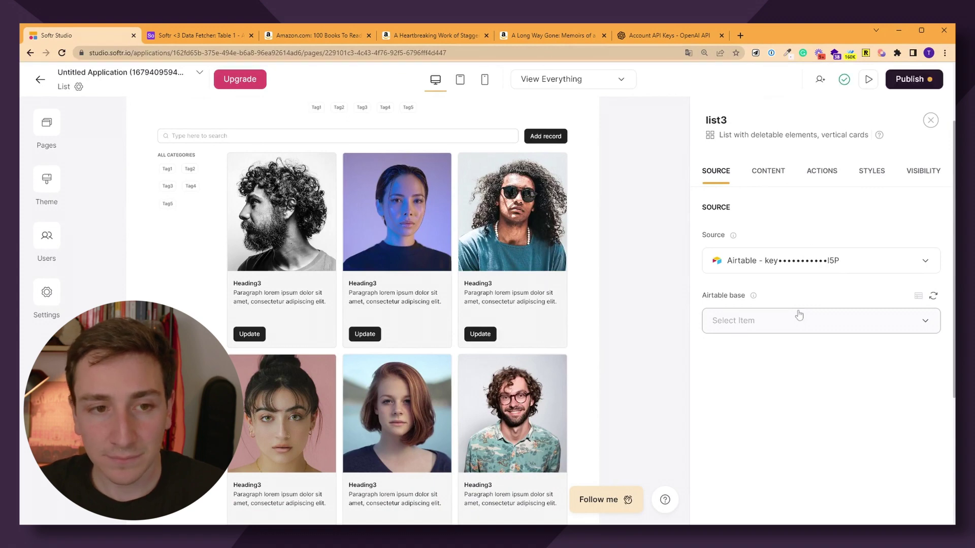
click(799, 315)
text(softr <3)
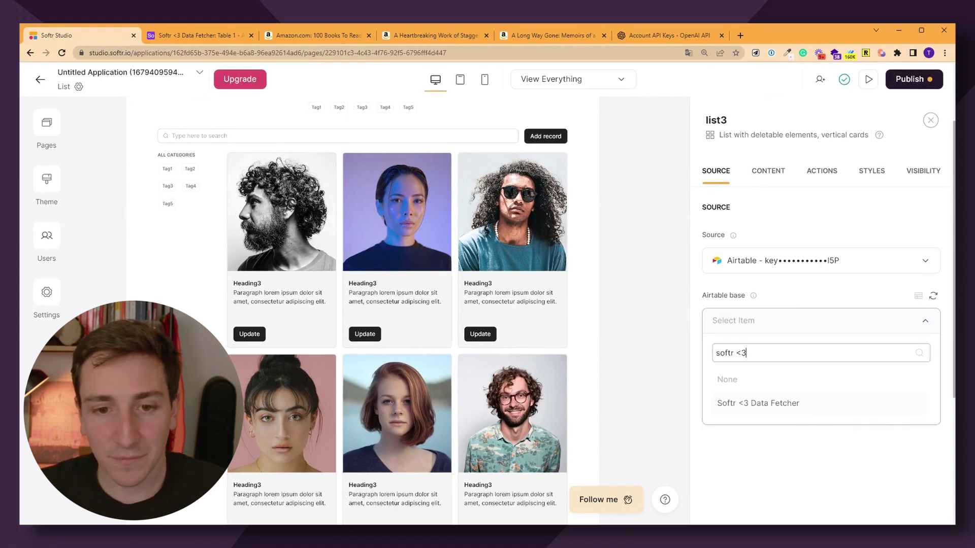
click(787, 406)
click(748, 389)
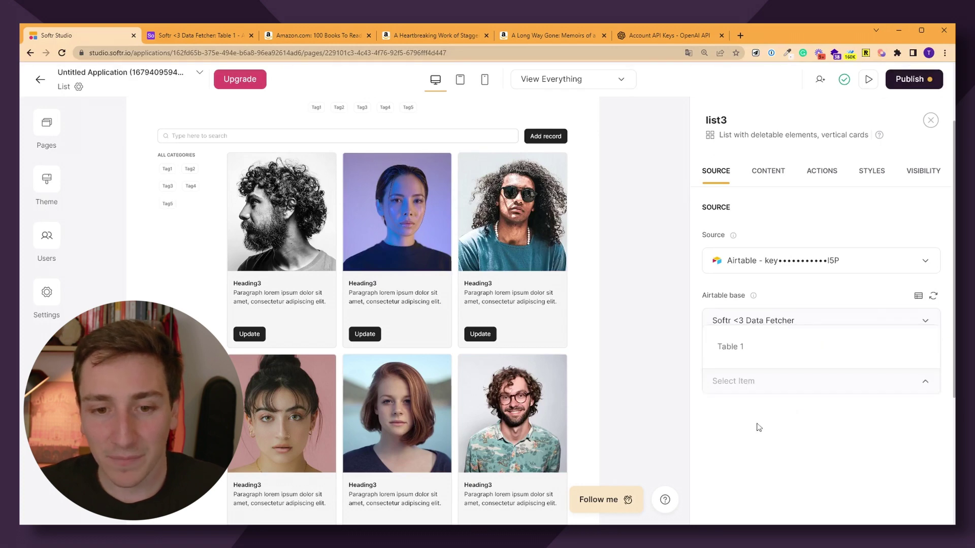
click(754, 359)
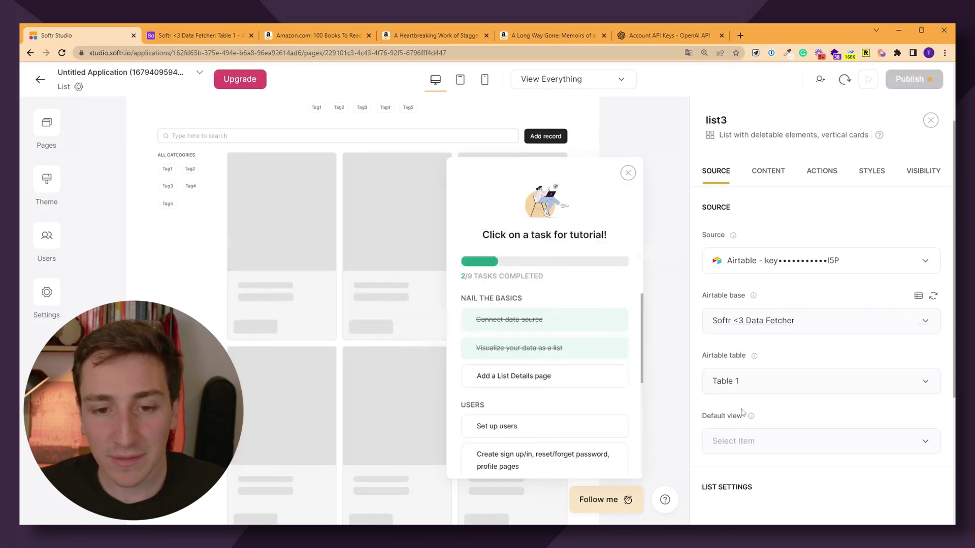
click(746, 441)
click(754, 408)
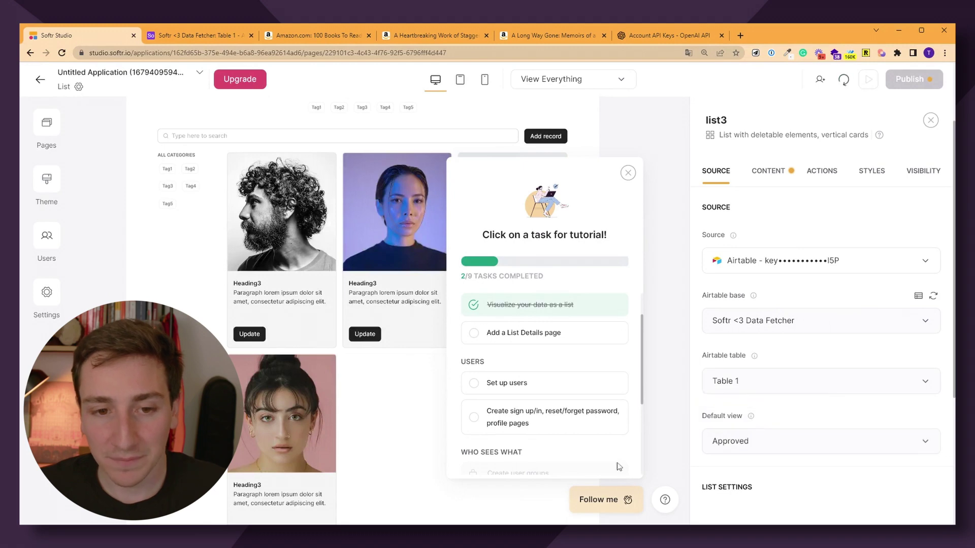
click(628, 173)
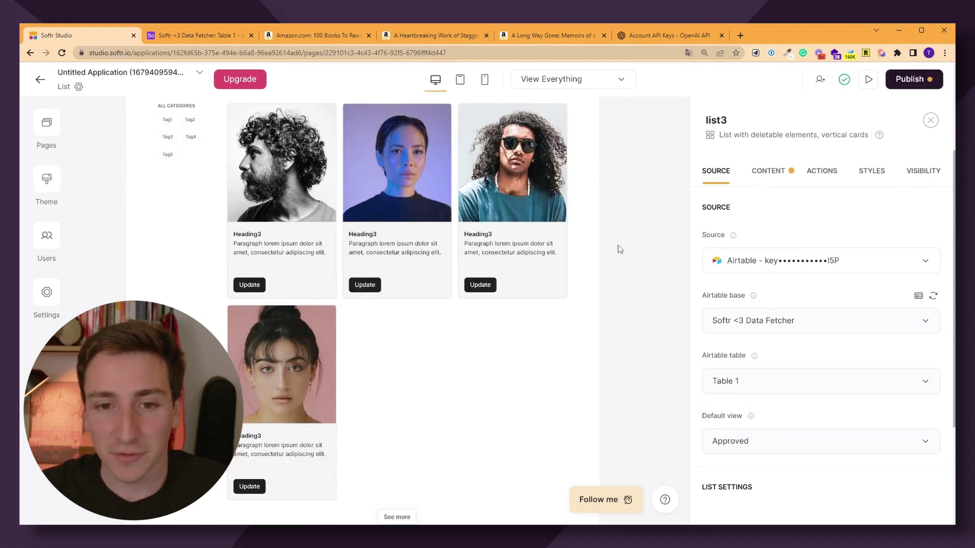
Step: Map the image item field of the list cards to the Image 1 field
click(777, 185)
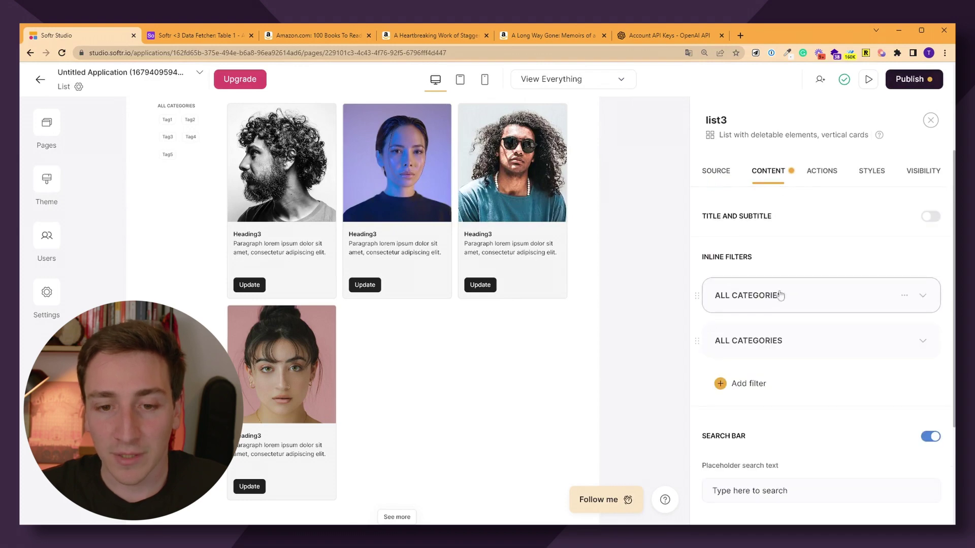
scroll(833, 348, down, 6)
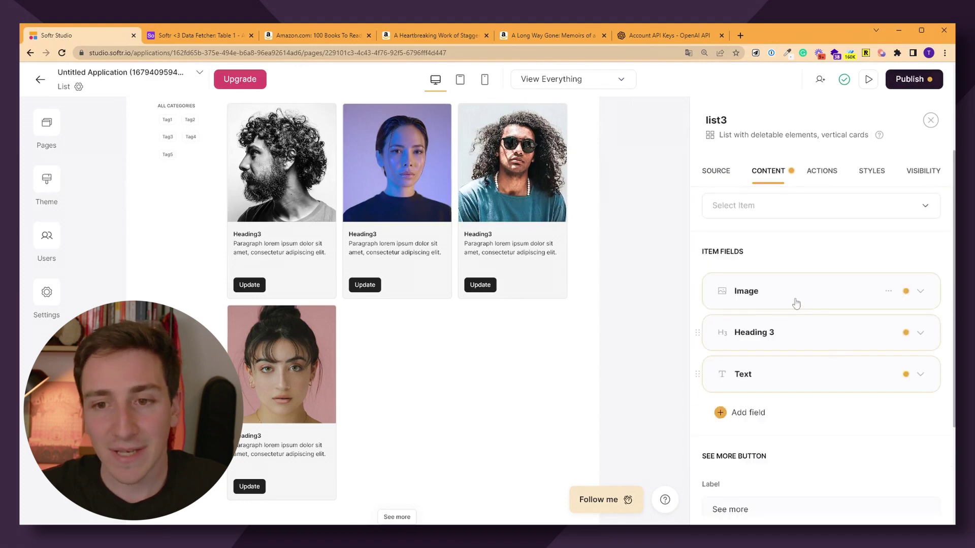
click(796, 303)
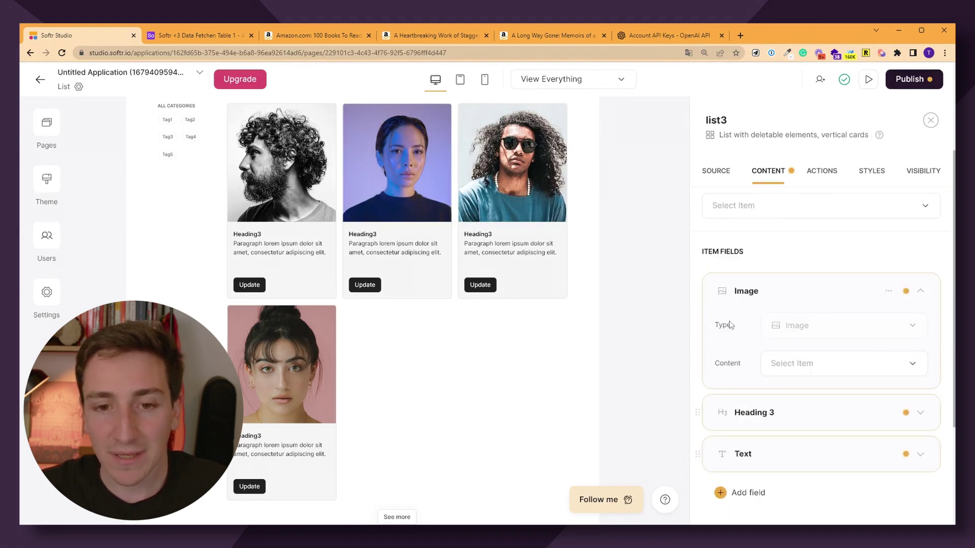
click(806, 366)
scroll(815, 279, down, 3)
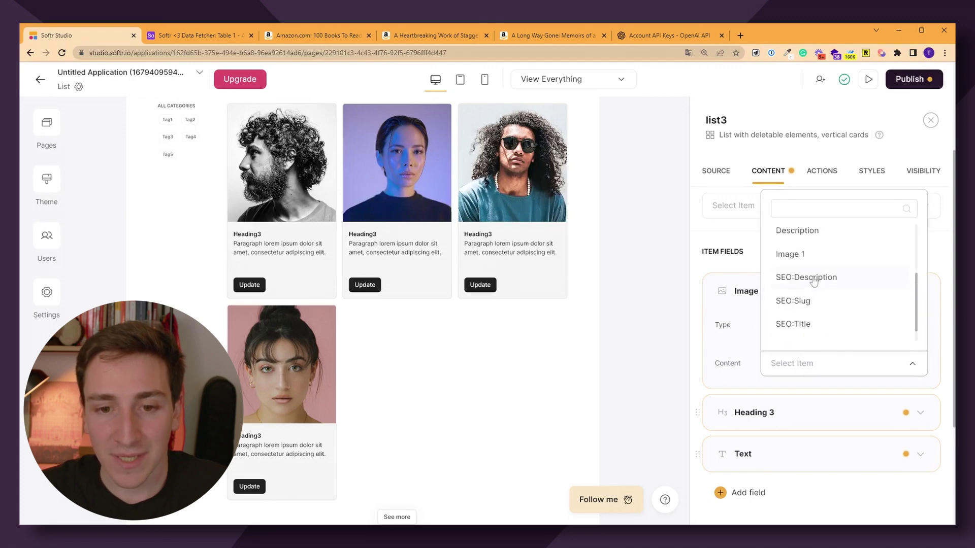
scroll(818, 274, up, 2)
click(807, 303)
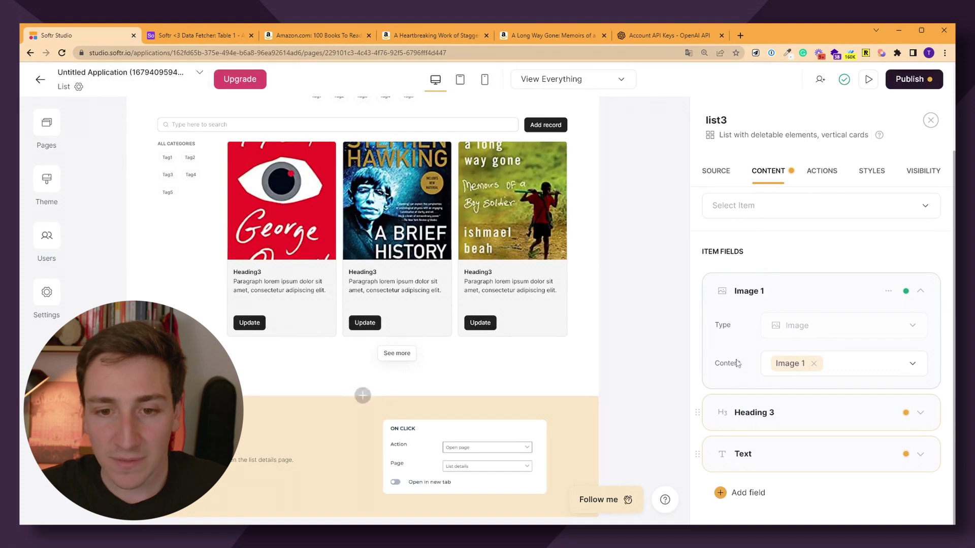
Step: Style the card image with background size contain and increase its height so the book covers display larger
click(887, 291)
click(888, 315)
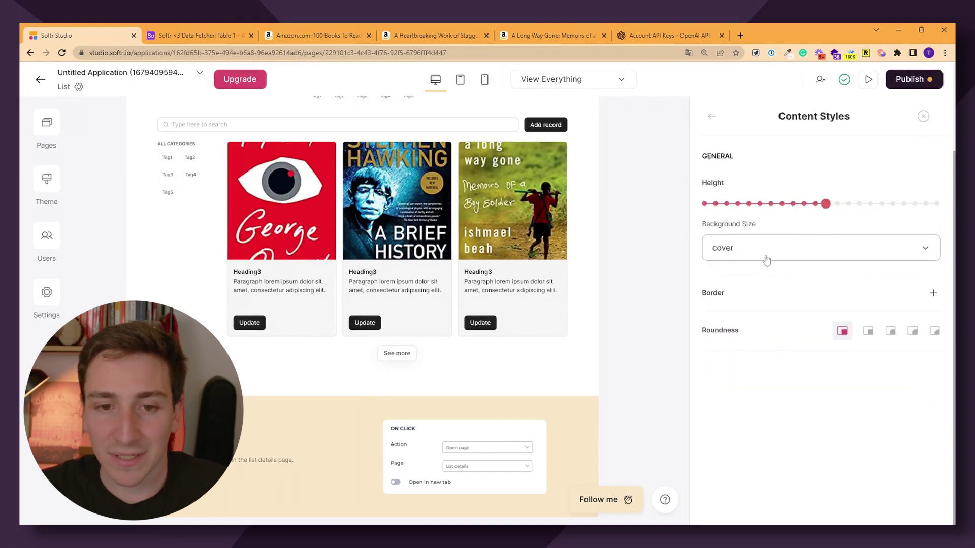
click(766, 252)
click(746, 324)
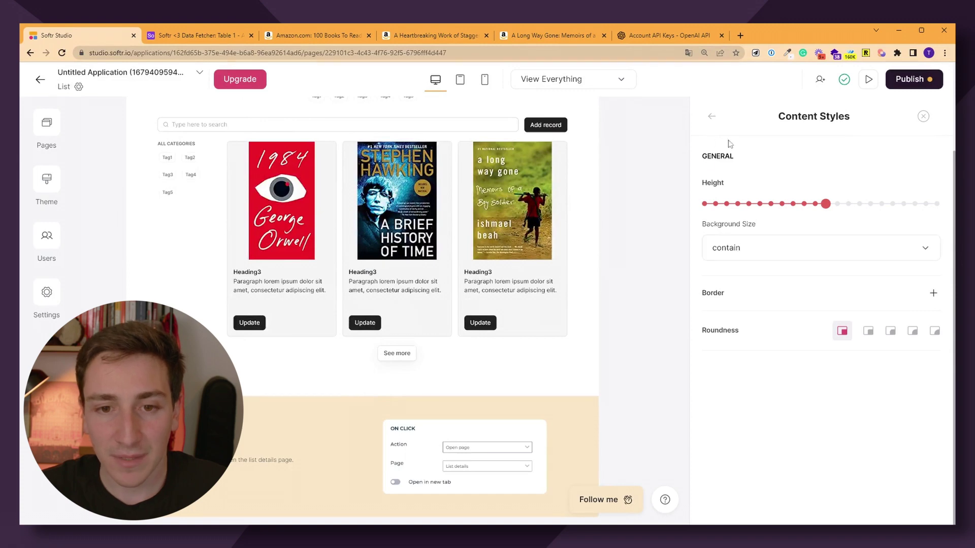
click(796, 203)
click(859, 204)
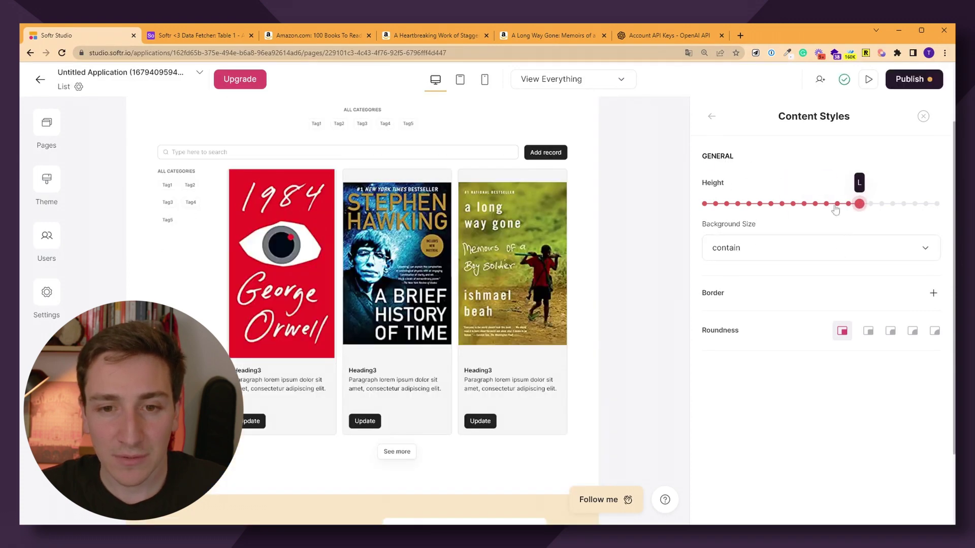
click(841, 204)
click(710, 118)
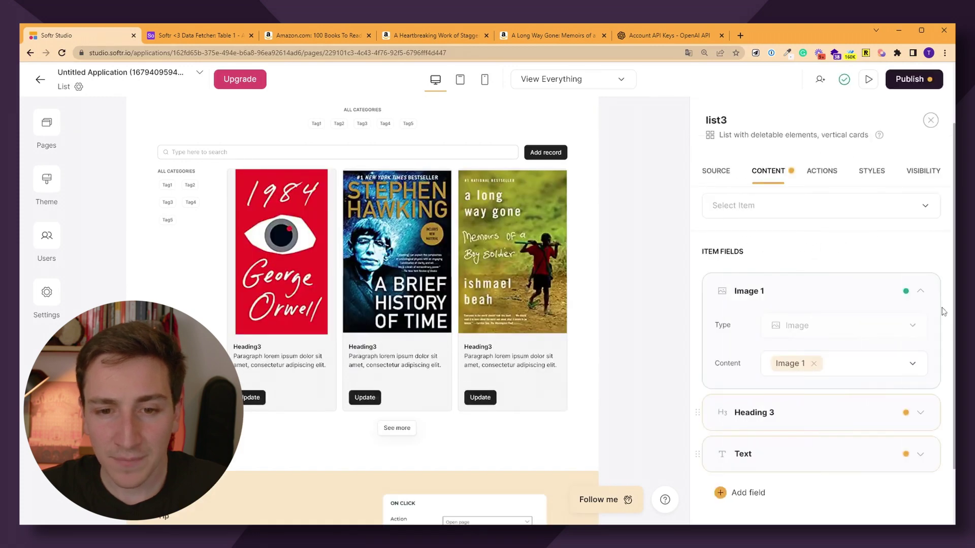
Step: Map the Heading 3 item field of the list cards to the Title field
scroll(872, 381, down, 1)
click(831, 363)
scroll(833, 363, down, 2)
click(850, 337)
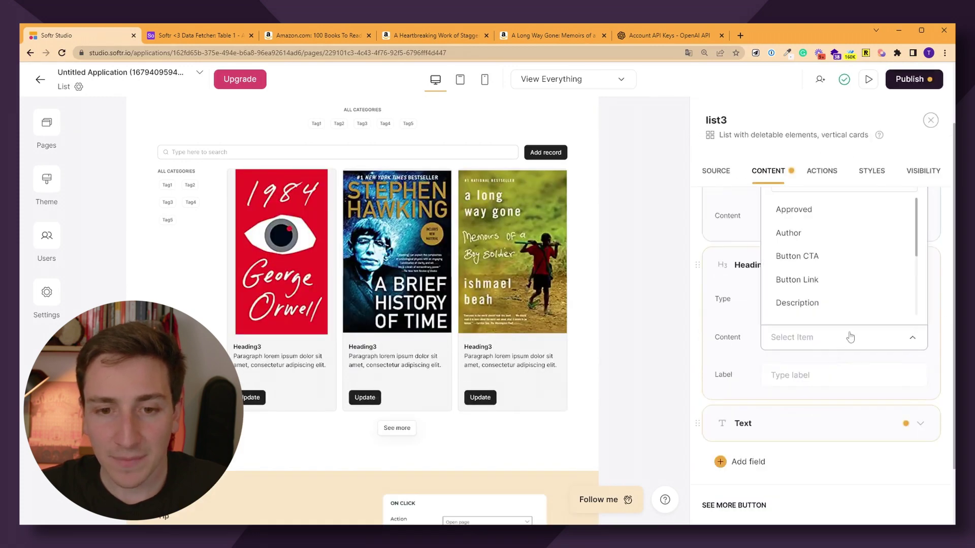
scroll(812, 390, up, 2)
scroll(828, 352, down, 3)
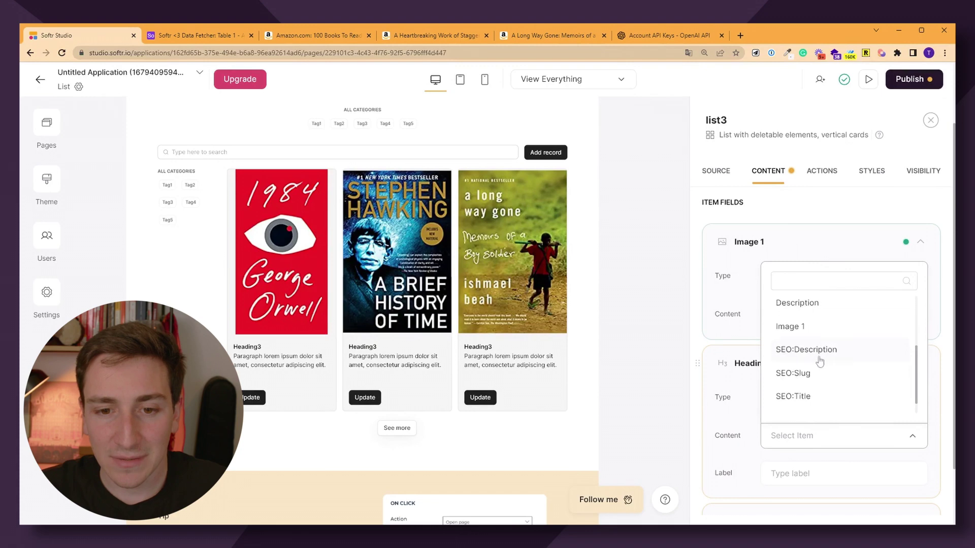
scroll(818, 364, up, 1)
scroll(818, 374, down, 1)
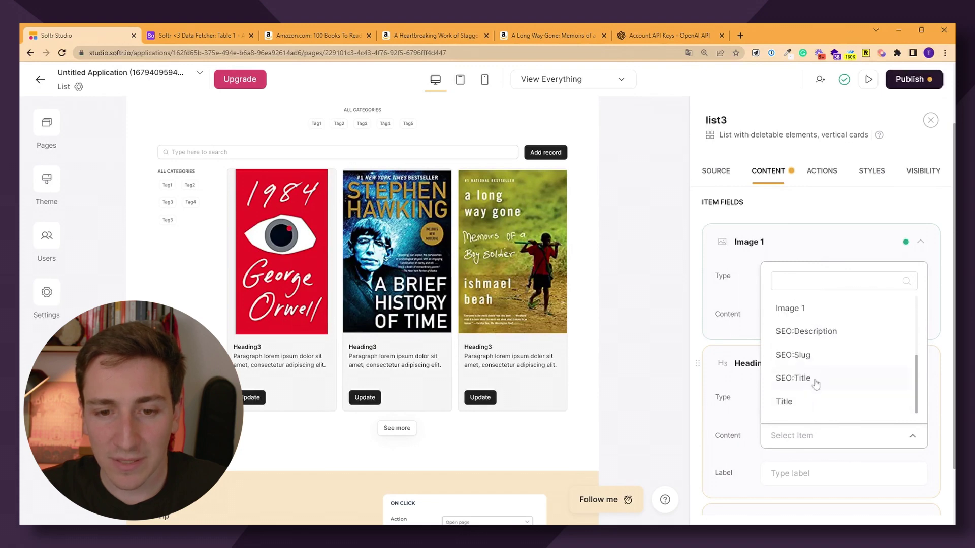
click(784, 402)
scroll(798, 407, down, 1)
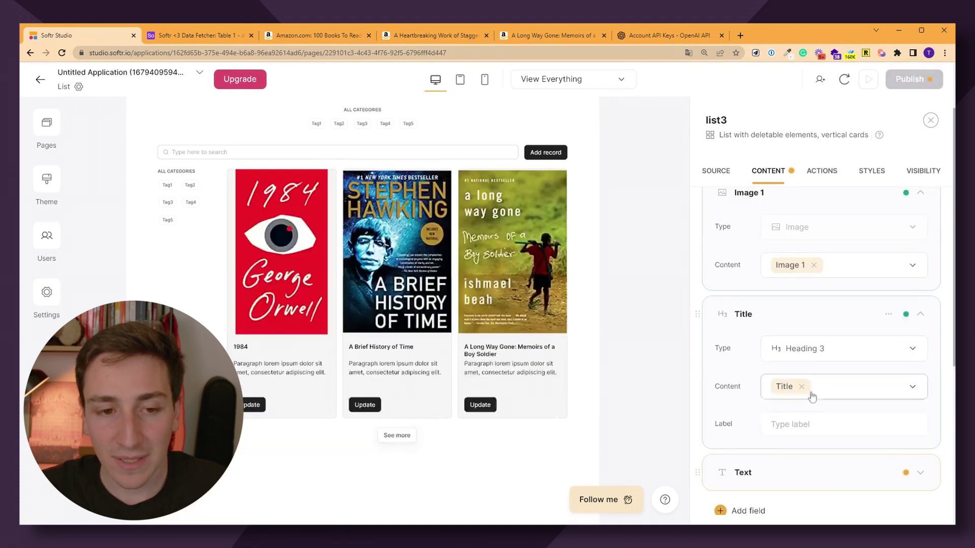
Step: Map the Text item field of the list cards to the Description field
scroll(711, 395, down, 2)
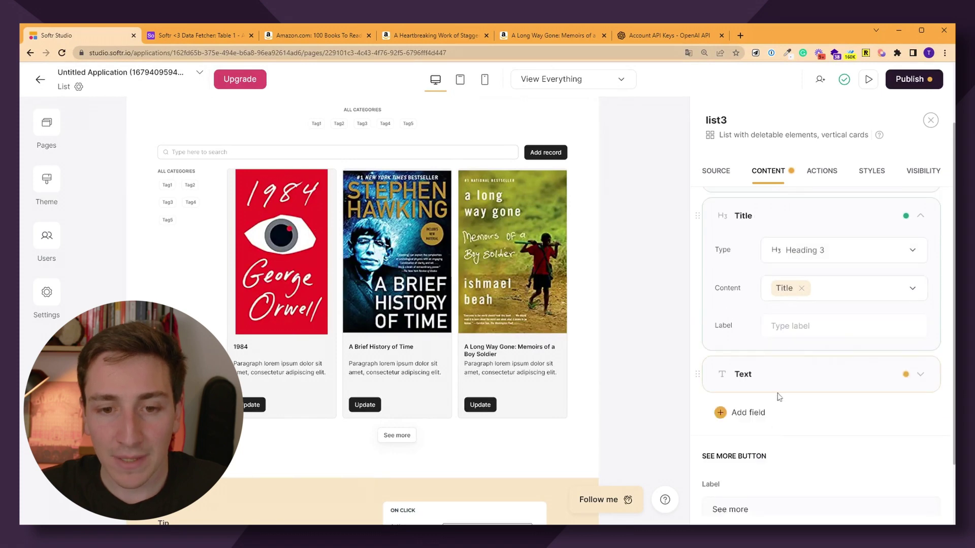
click(777, 381)
click(809, 449)
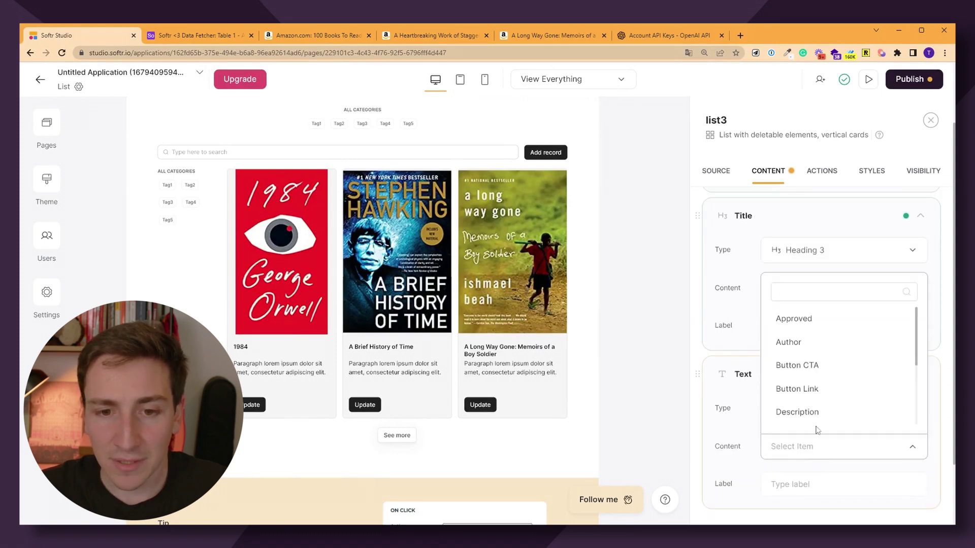
scroll(830, 351, down, 1)
click(827, 366)
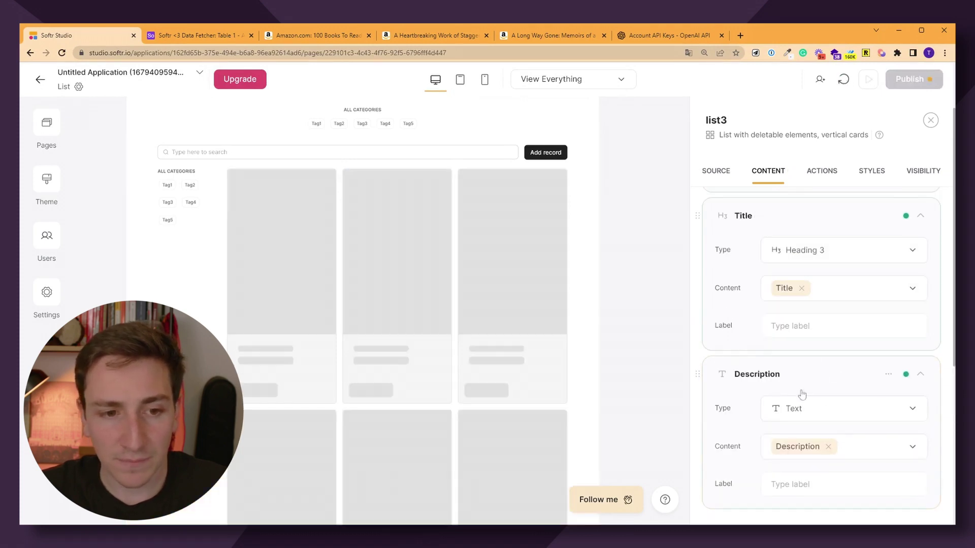
Step: Examine the font, padding and margin style options of the Description item field, and return to the block's content settings
scroll(713, 396, down, 1)
click(888, 324)
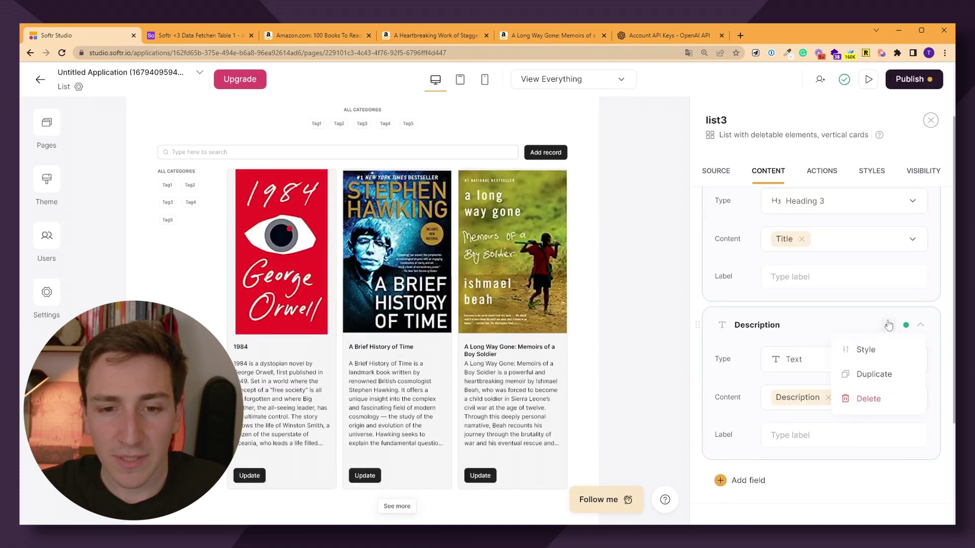
click(871, 359)
scroll(823, 356, down, 6)
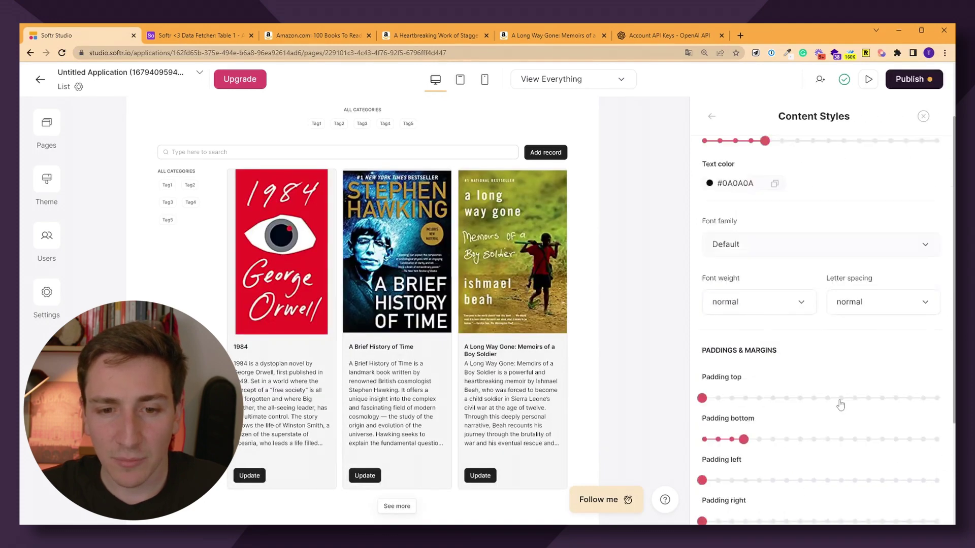
scroll(838, 405, up, 6)
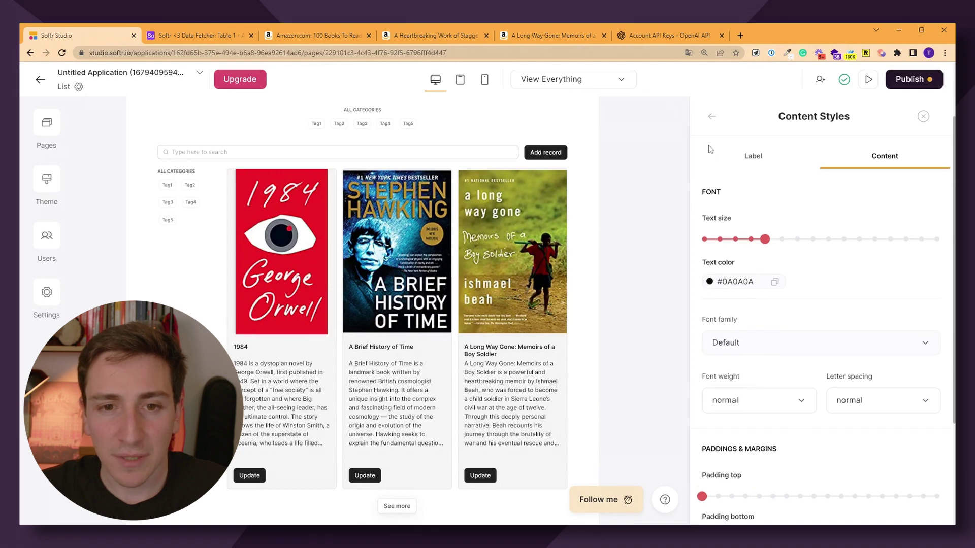
click(712, 117)
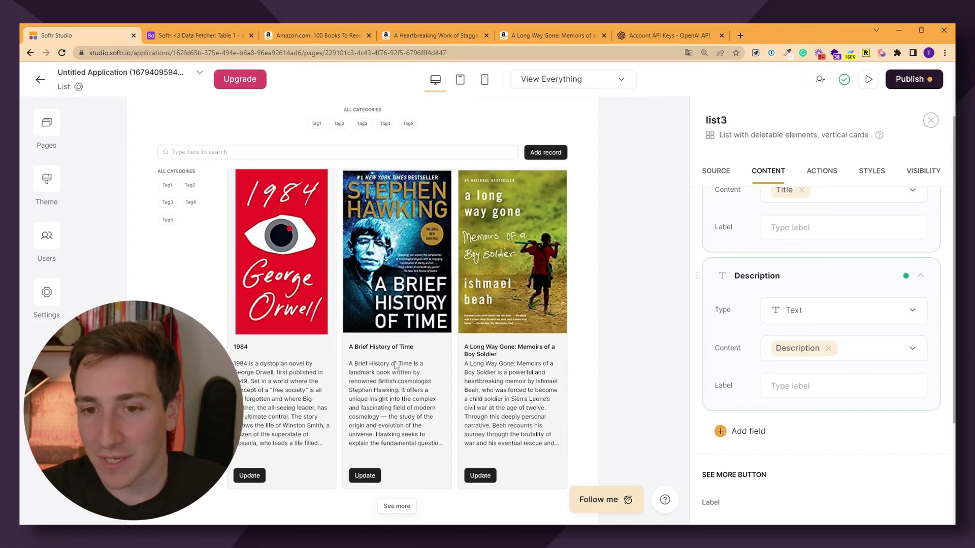
Step: Delete the topbar button from the list block's actions
scroll(833, 462, down, 4)
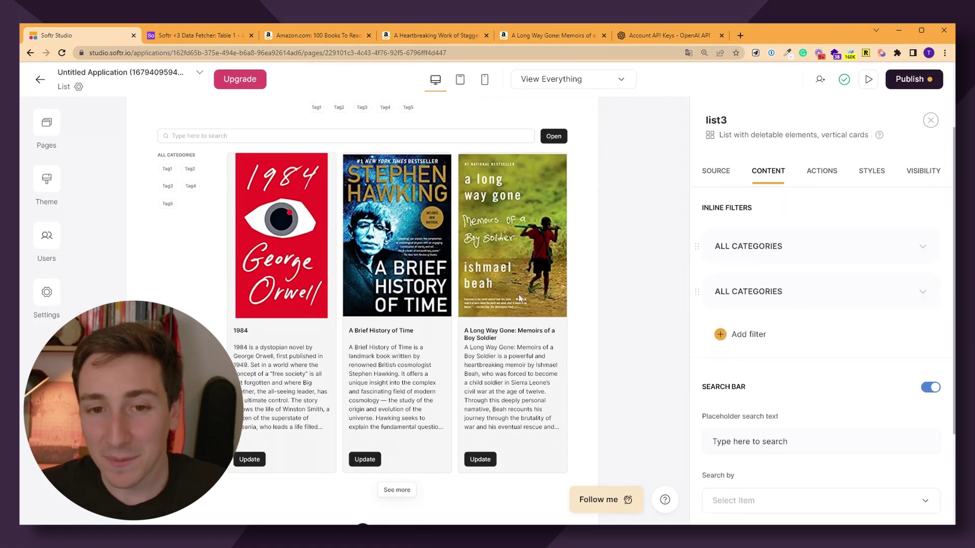
click(822, 171)
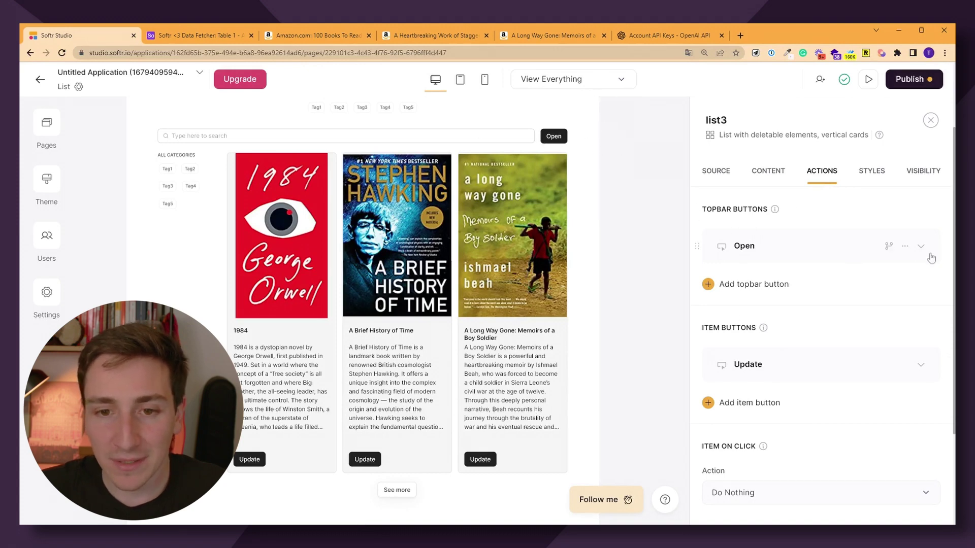
click(907, 247)
click(888, 301)
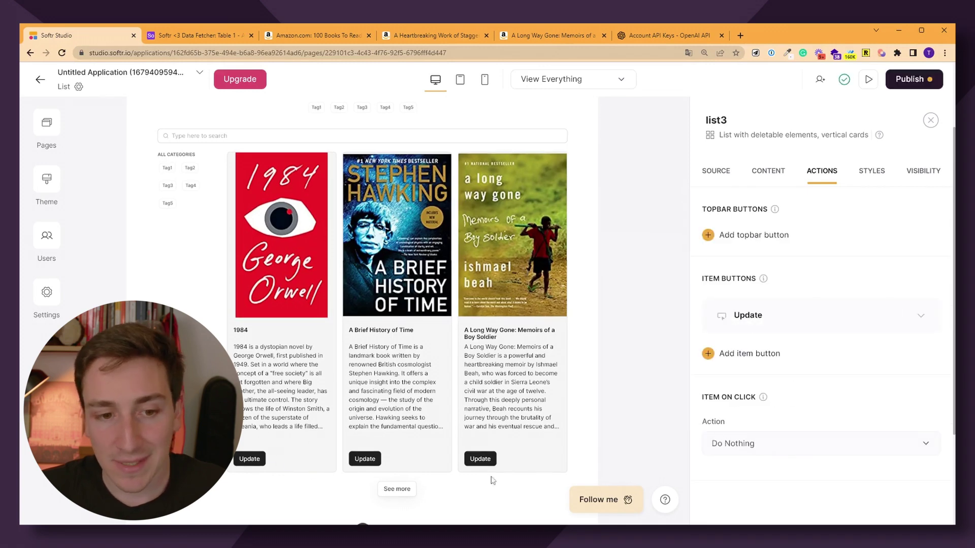
Step: Change the Update item button's action to Open Page and choose List details as the page to open
click(779, 319)
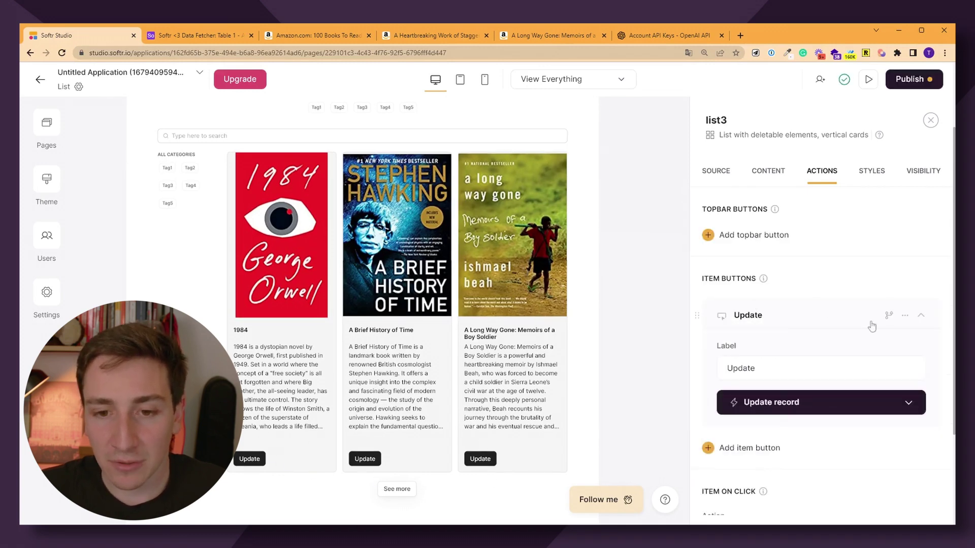
scroll(844, 333, down, 1)
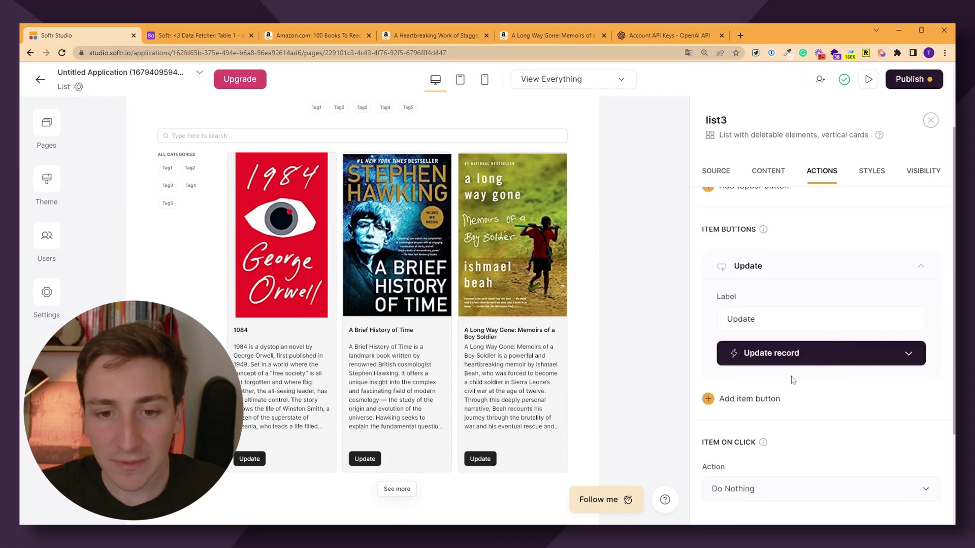
click(788, 355)
scroll(822, 378, down, 2)
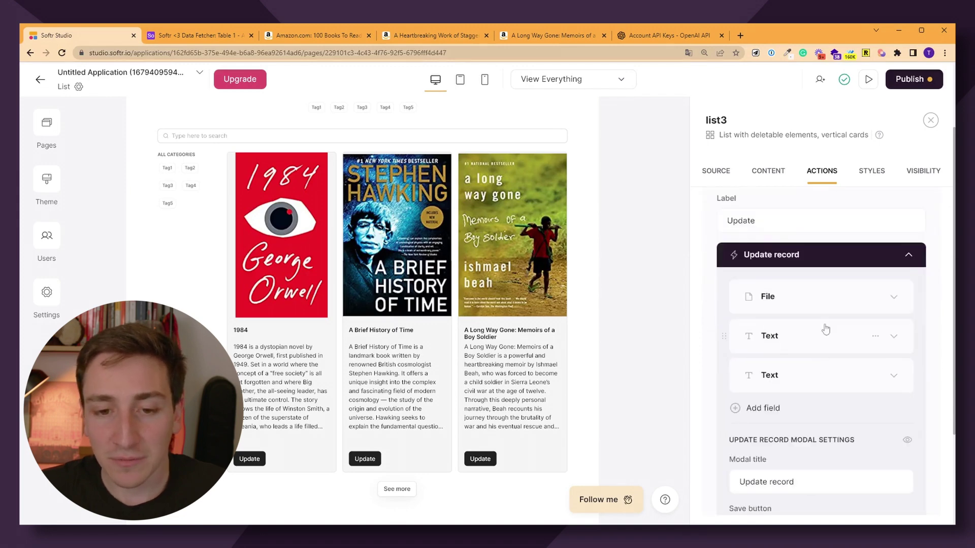
scroll(824, 335, down, 1)
scroll(820, 249, down, 1)
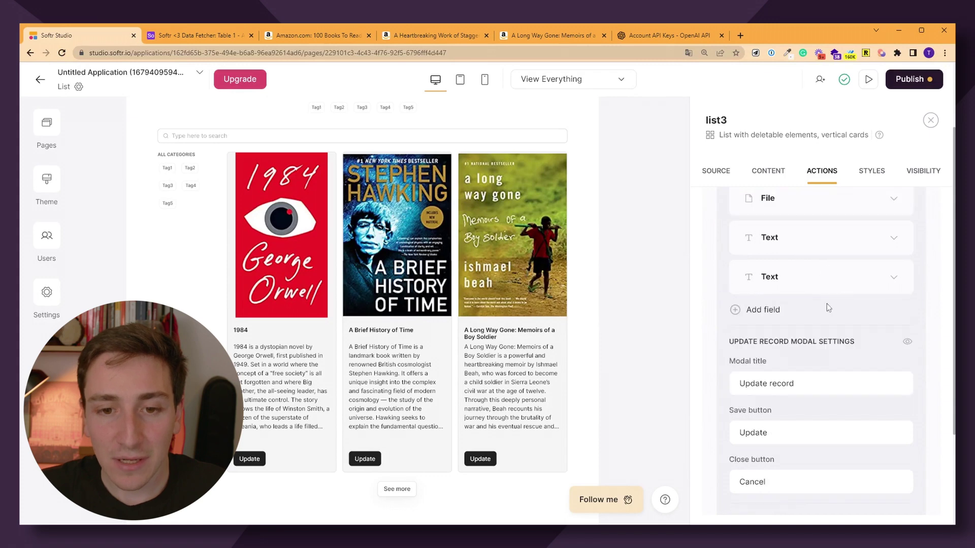
scroll(812, 256, up, 2)
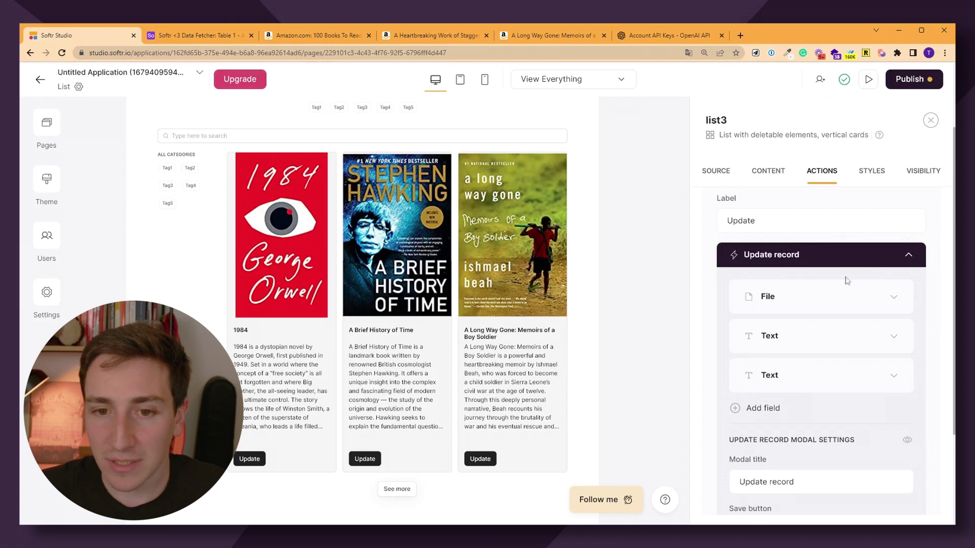
click(878, 256)
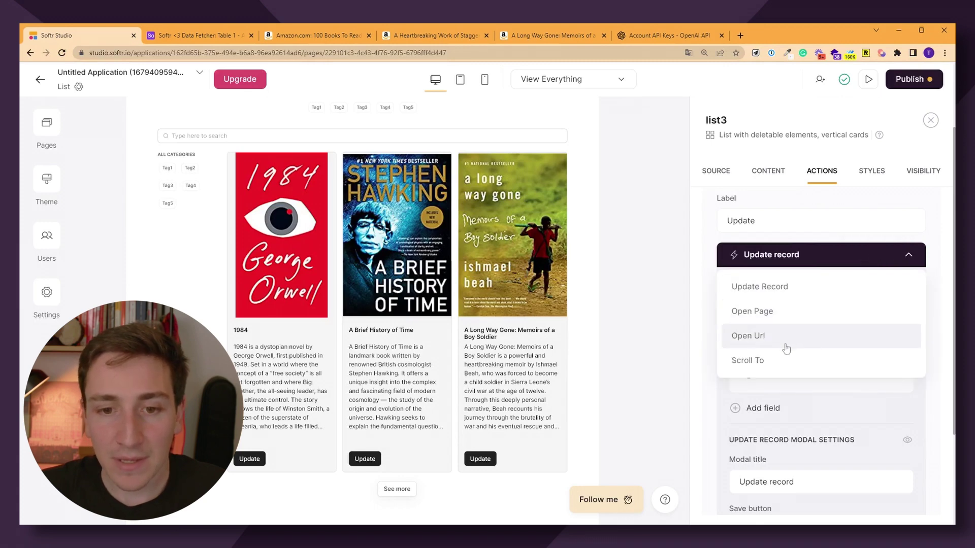
click(775, 315)
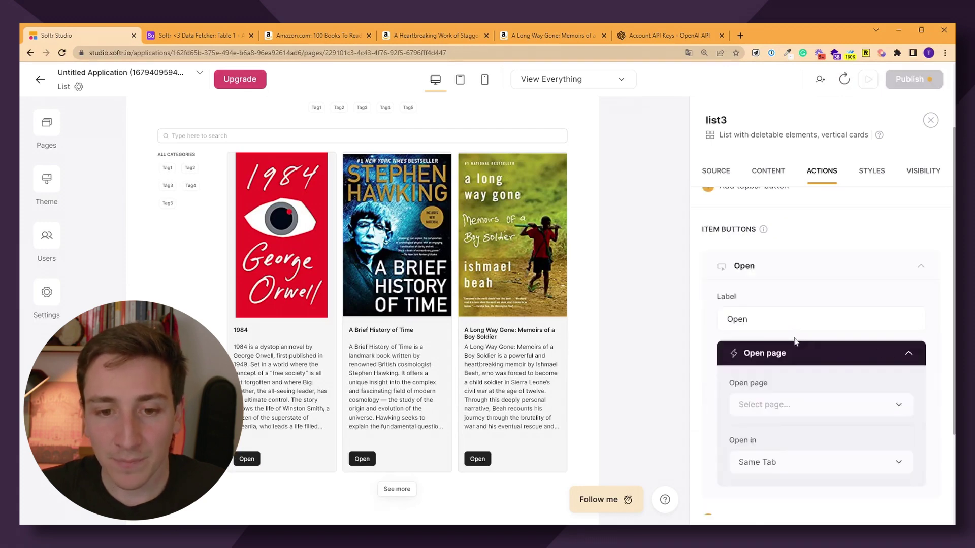
click(777, 402)
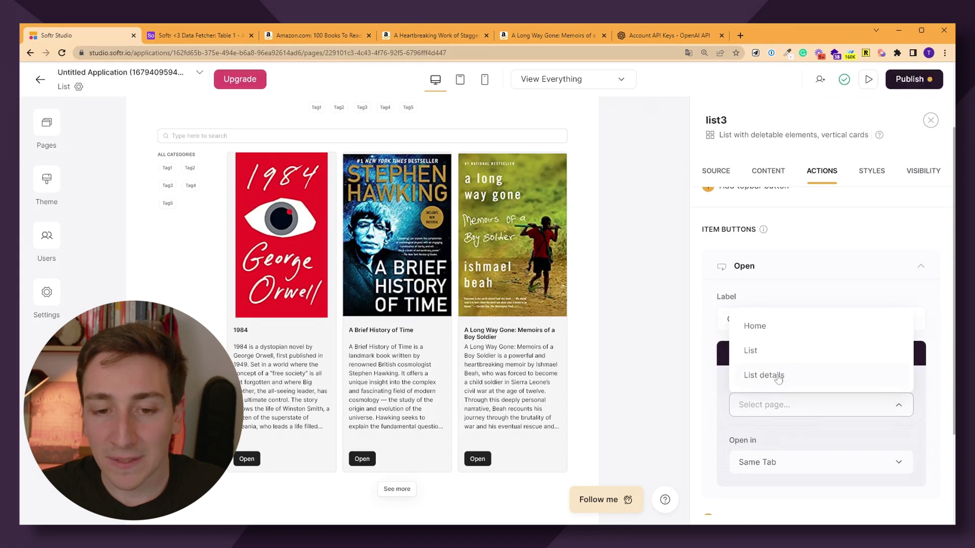
click(773, 377)
Step: View the List details page's placeholder layout and return to the list block on the List page
click(48, 140)
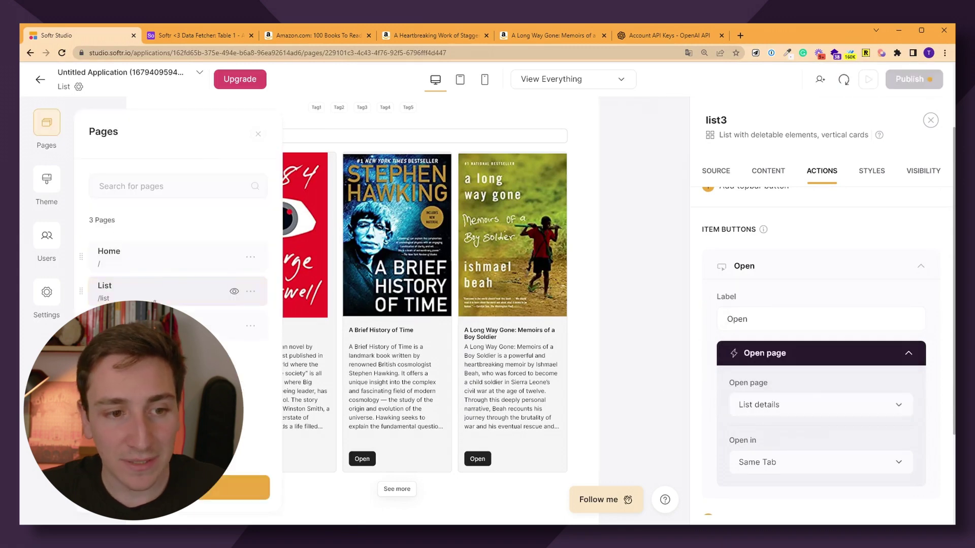
click(178, 326)
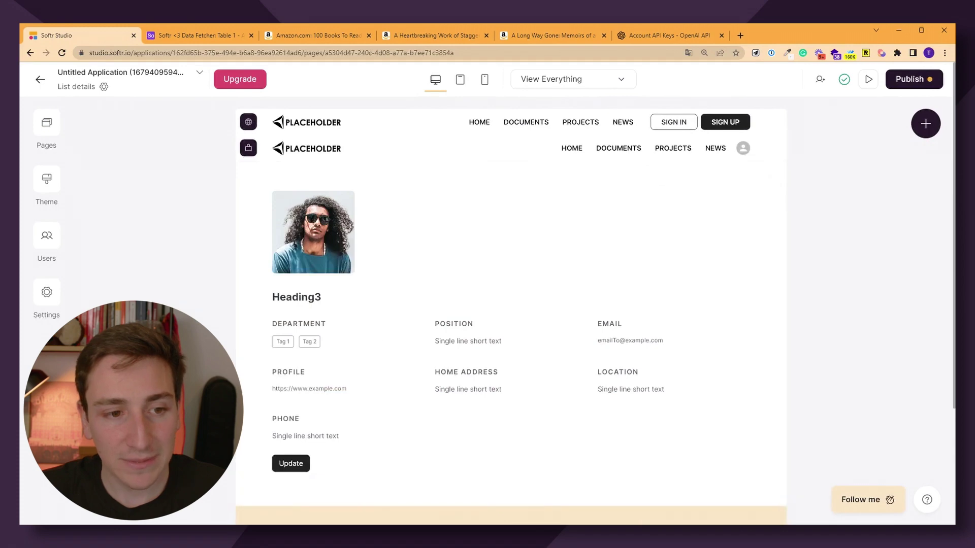
click(147, 292)
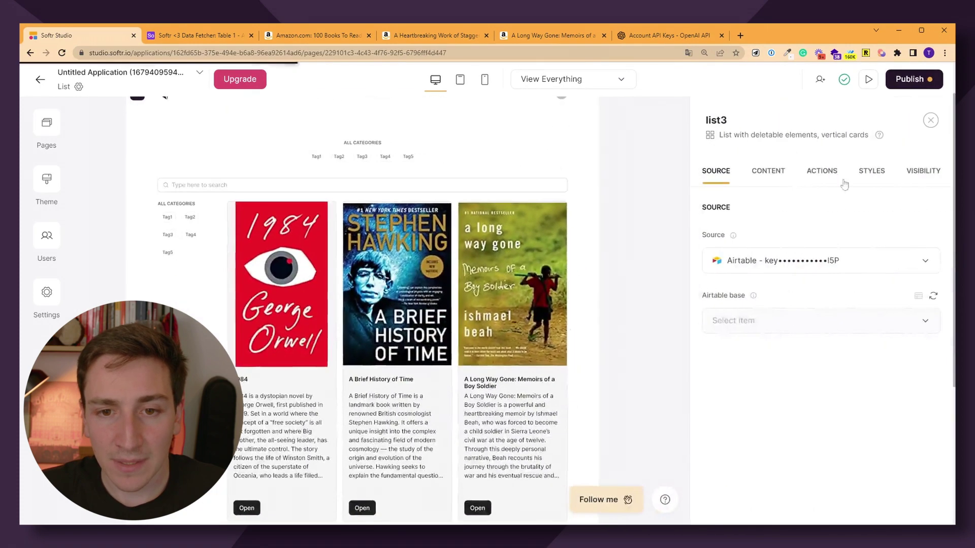
Step: Examine the Open item button's page settings and the available choices for where the page opens
click(825, 173)
scroll(812, 315, down, 1)
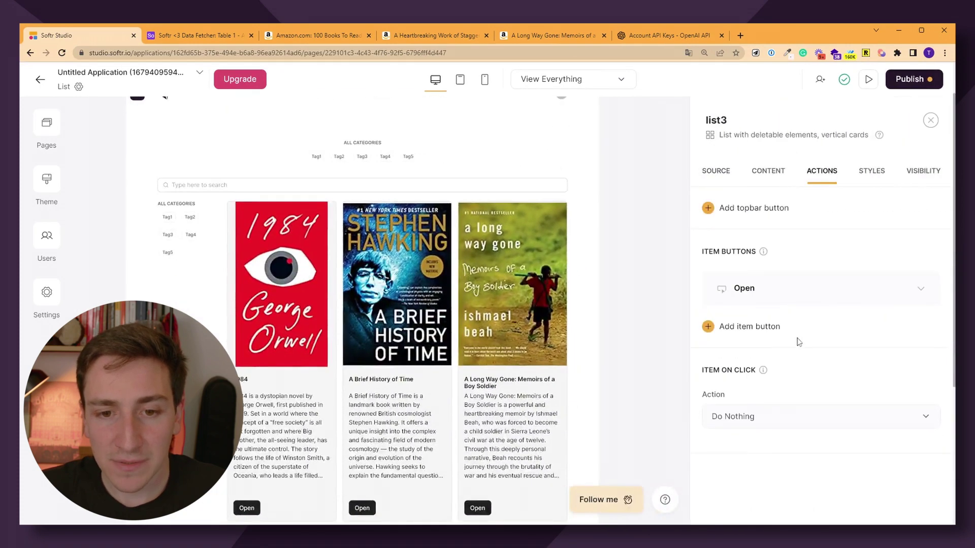
click(832, 299)
click(860, 381)
scroll(838, 422, down, 2)
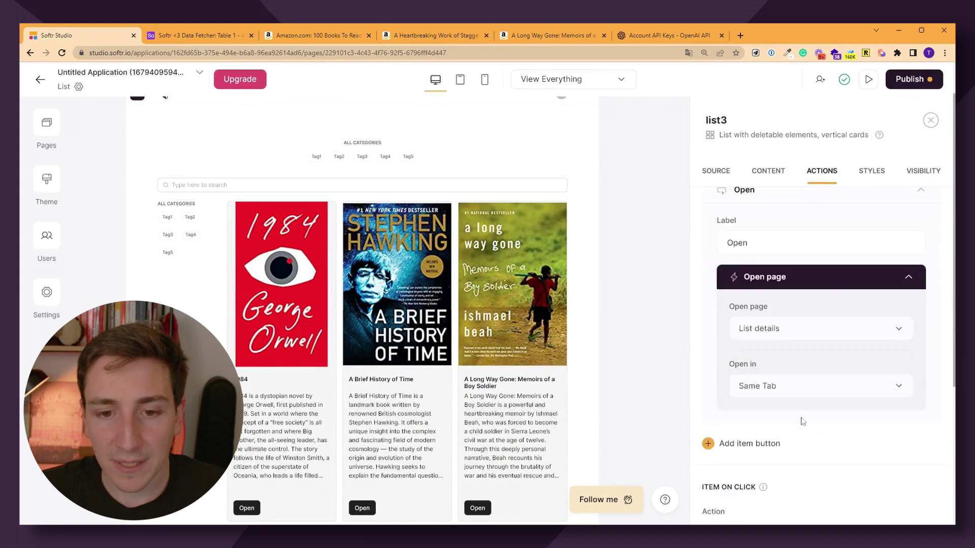
click(790, 391)
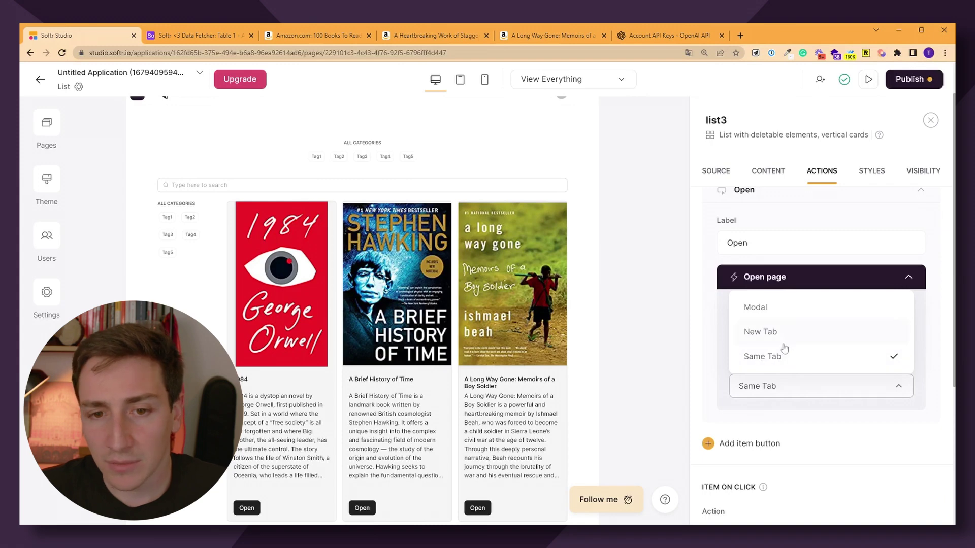
click(805, 391)
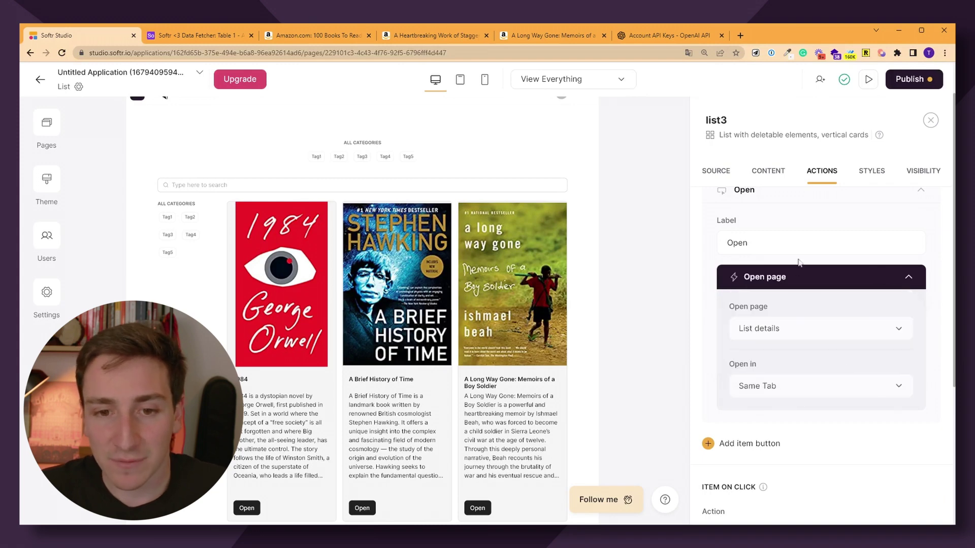
Step: Examine the Open item button's style settings, including text, font, background color, border and roundness, and return to the block's actions
click(792, 284)
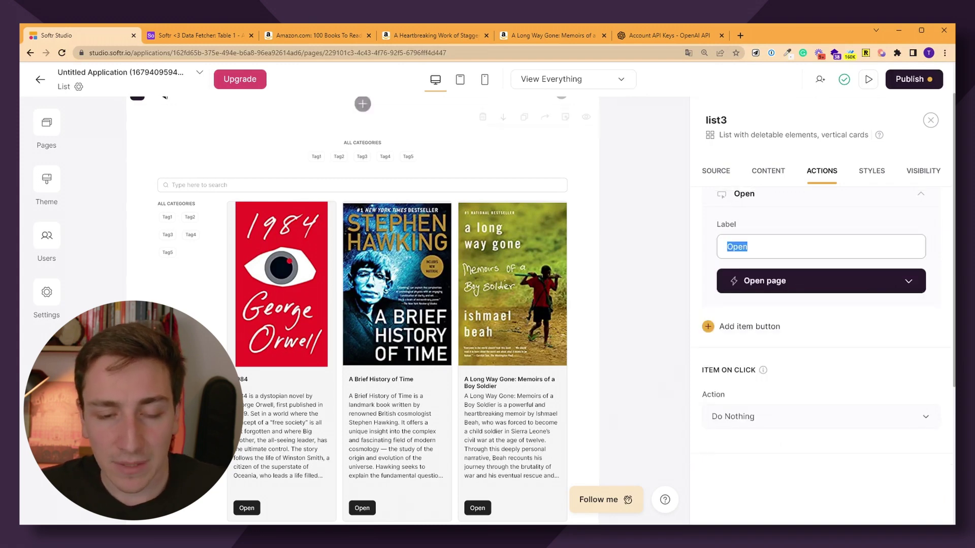
scroll(707, 305, up, 1)
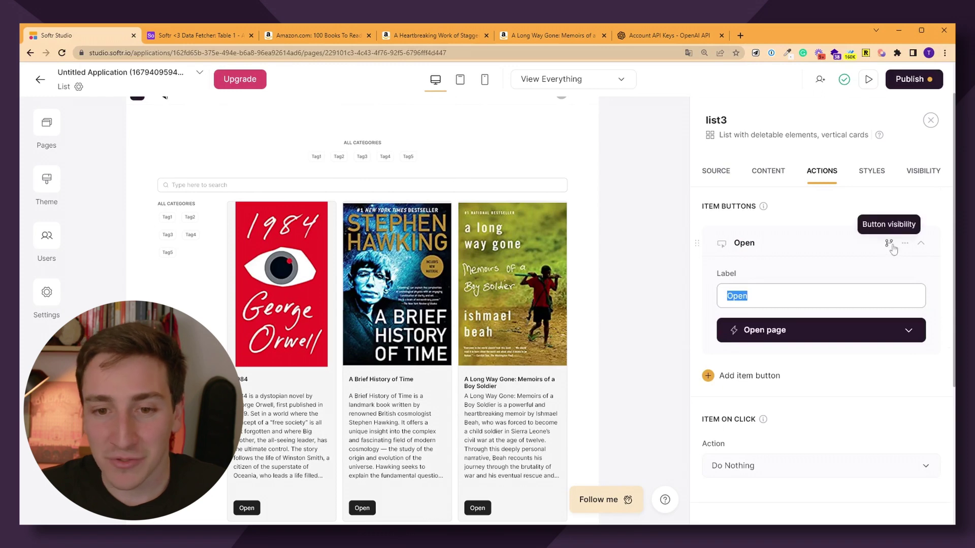
click(903, 243)
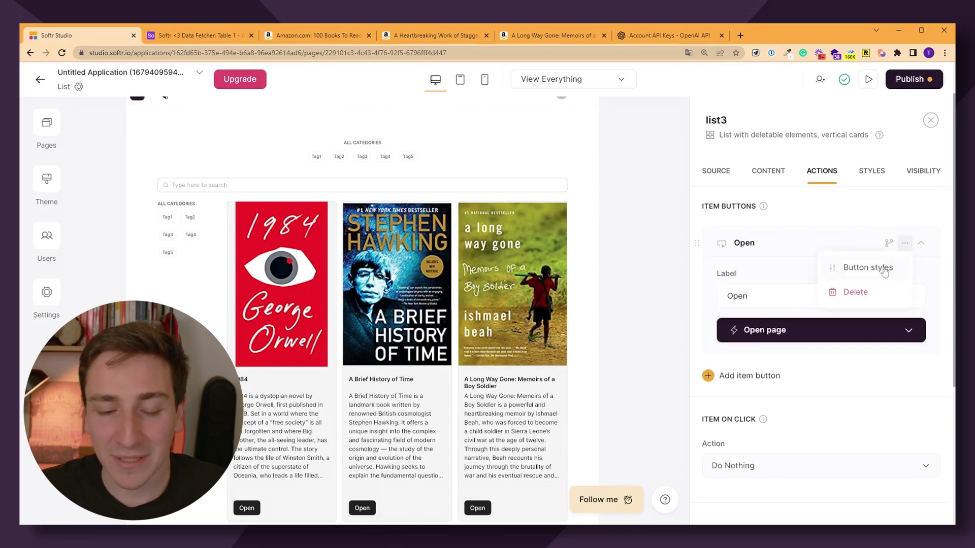
click(884, 269)
scroll(797, 318, down, 3)
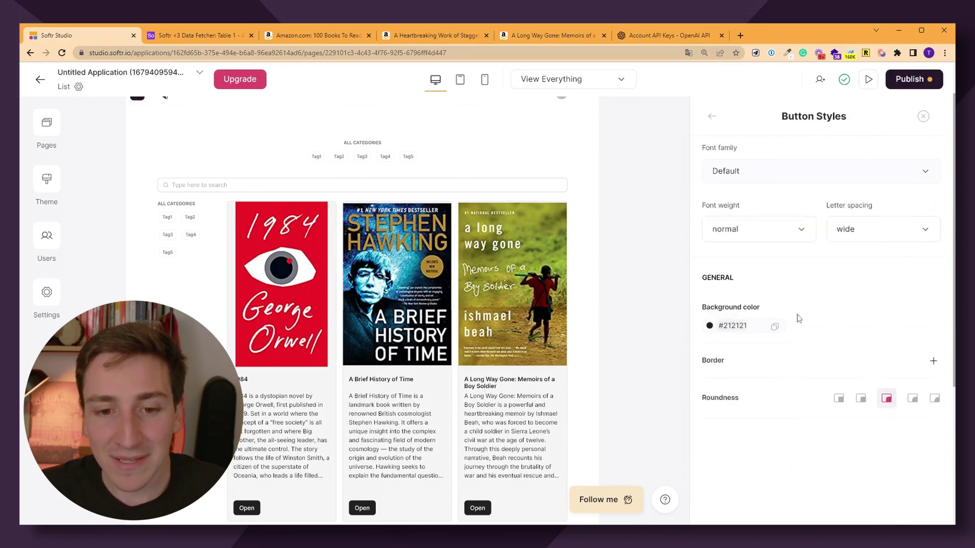
scroll(790, 365, up, 4)
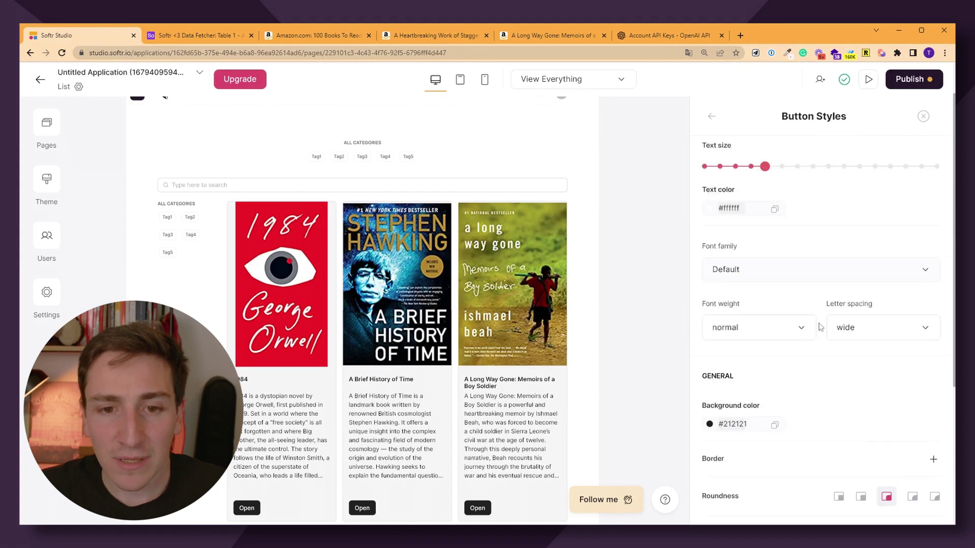
scroll(567, 437, down, 1)
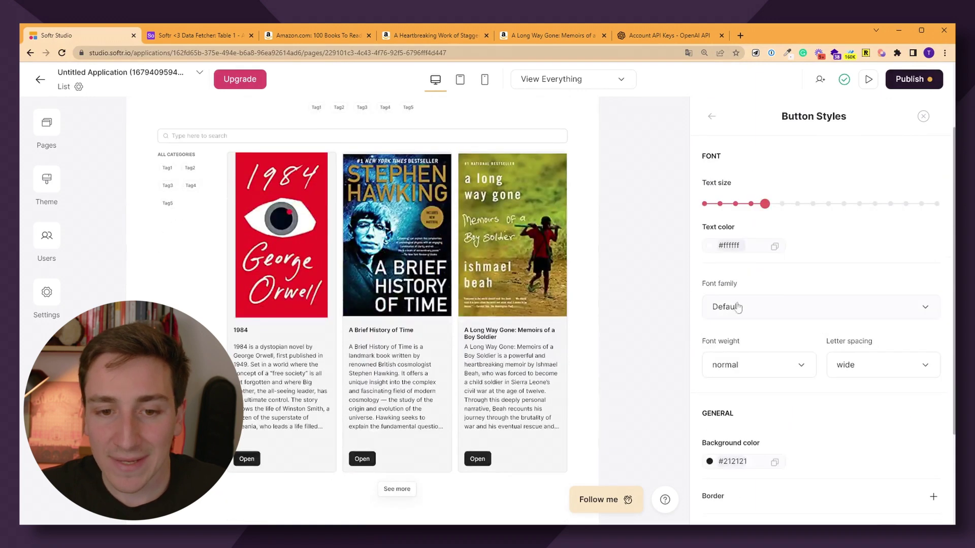
scroll(738, 307, down, 1)
scroll(736, 254, down, 1)
scroll(734, 173, up, 2)
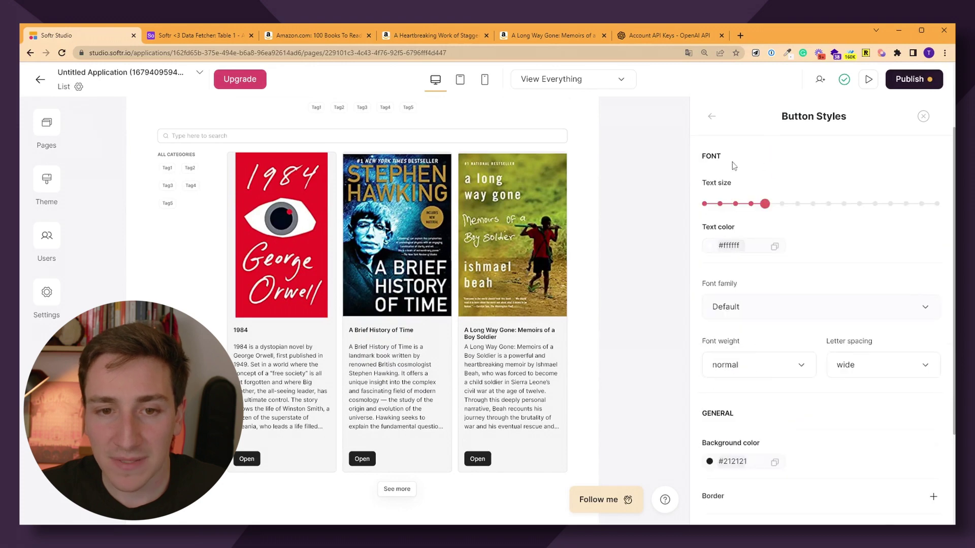
click(713, 117)
scroll(787, 367, down, 1)
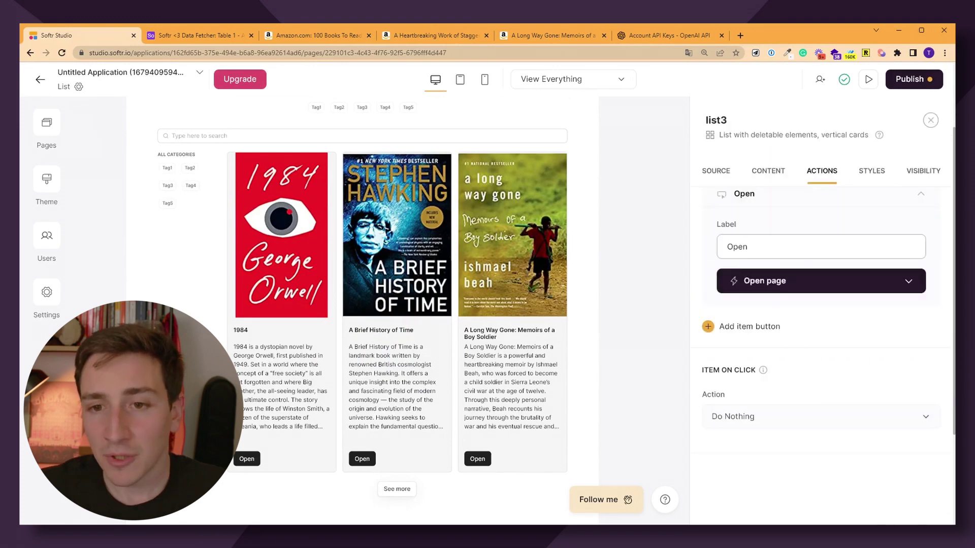
scroll(779, 263, up, 1)
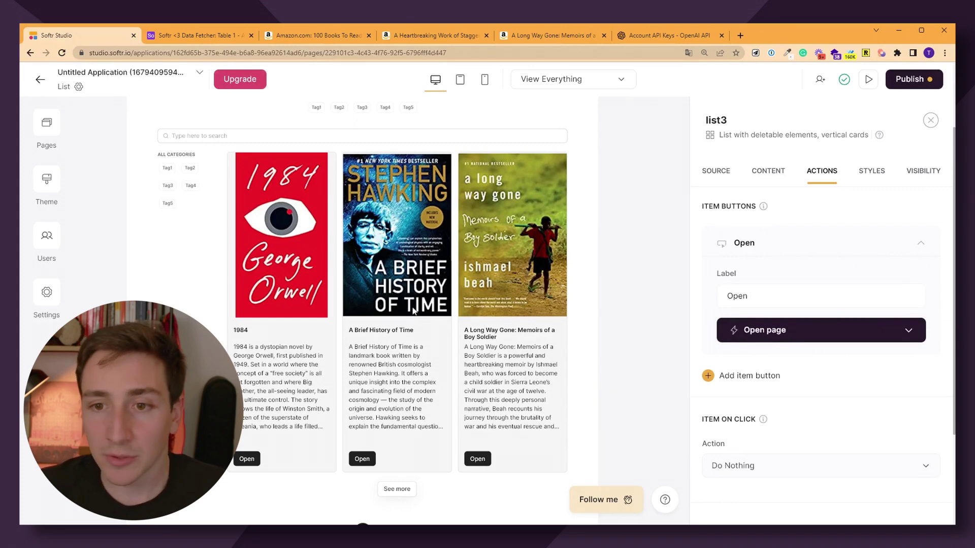
Step: Set the list block's item on-click action to Open Page with List details as the target page
scroll(806, 303, up, 1)
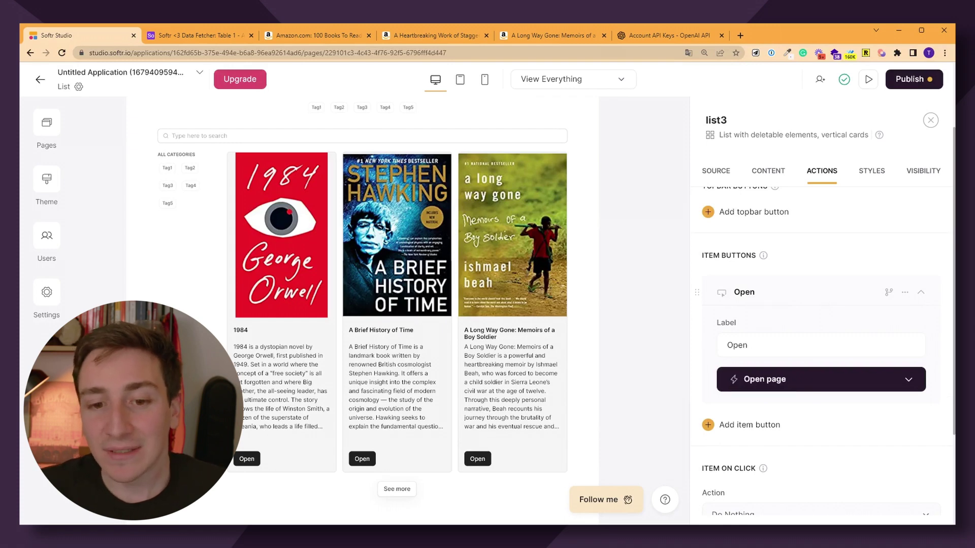
scroll(792, 366, down, 2)
click(777, 416)
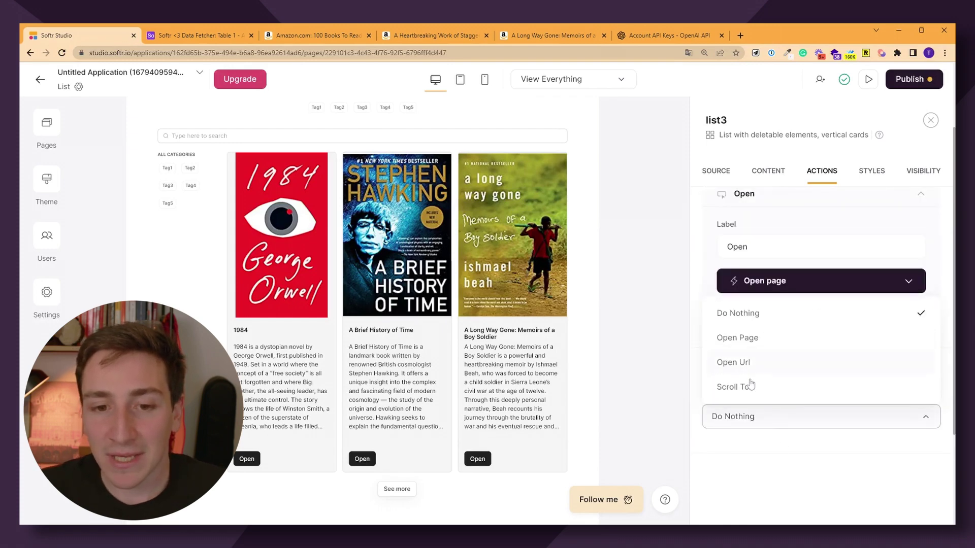
click(786, 459)
drag(715, 375, 749, 366)
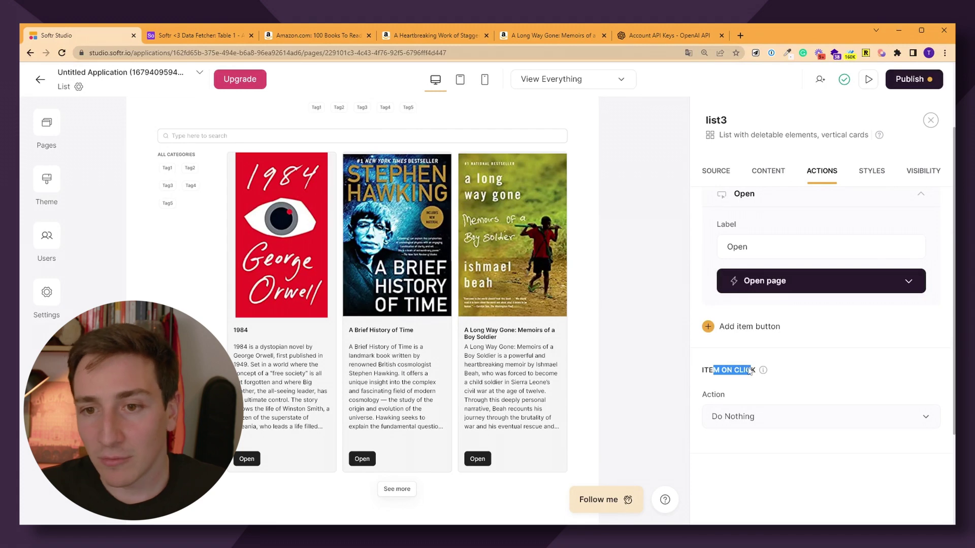
click(781, 420)
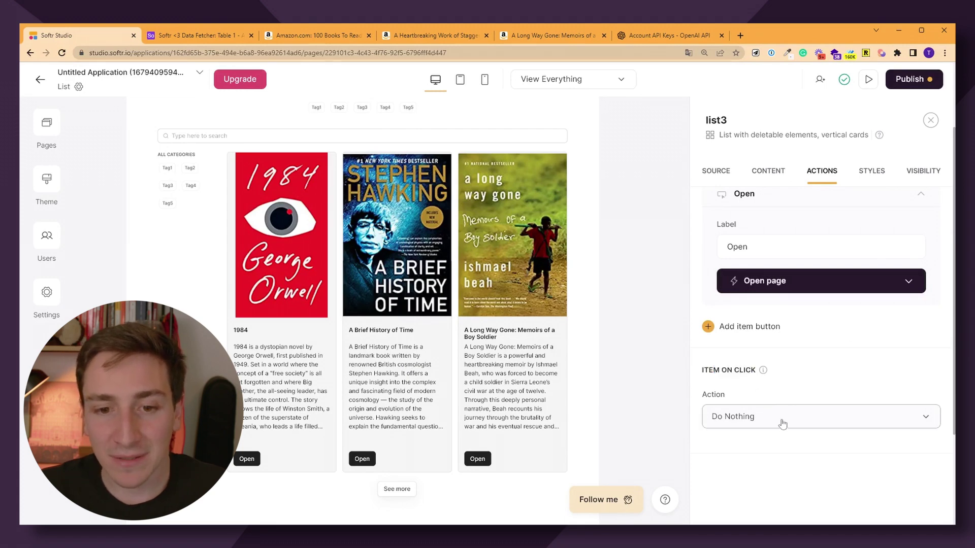
click(773, 339)
scroll(780, 424, down, 2)
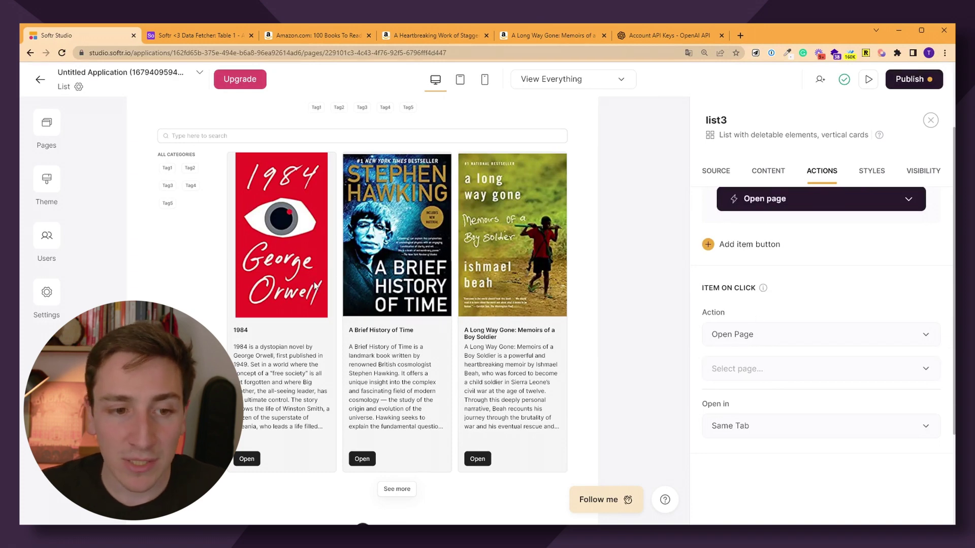
click(789, 375)
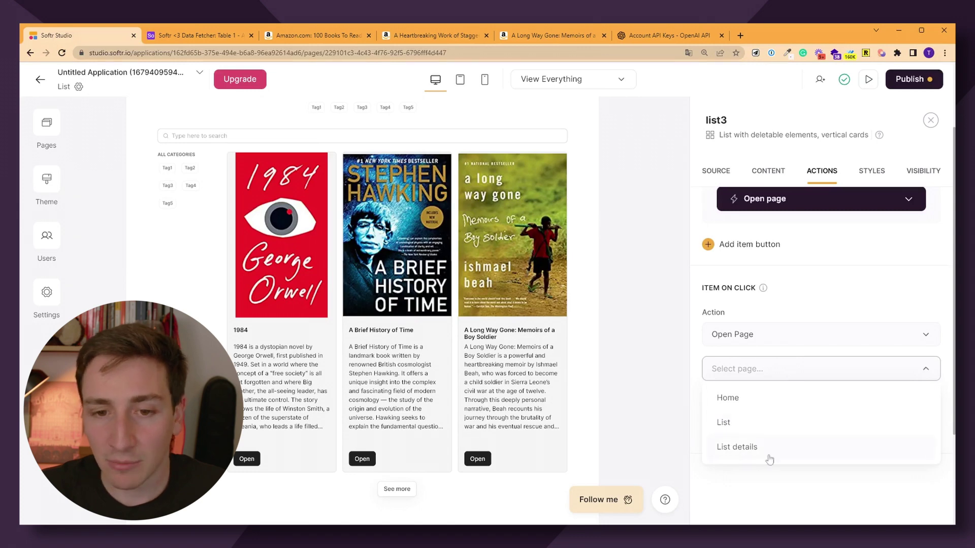
click(746, 447)
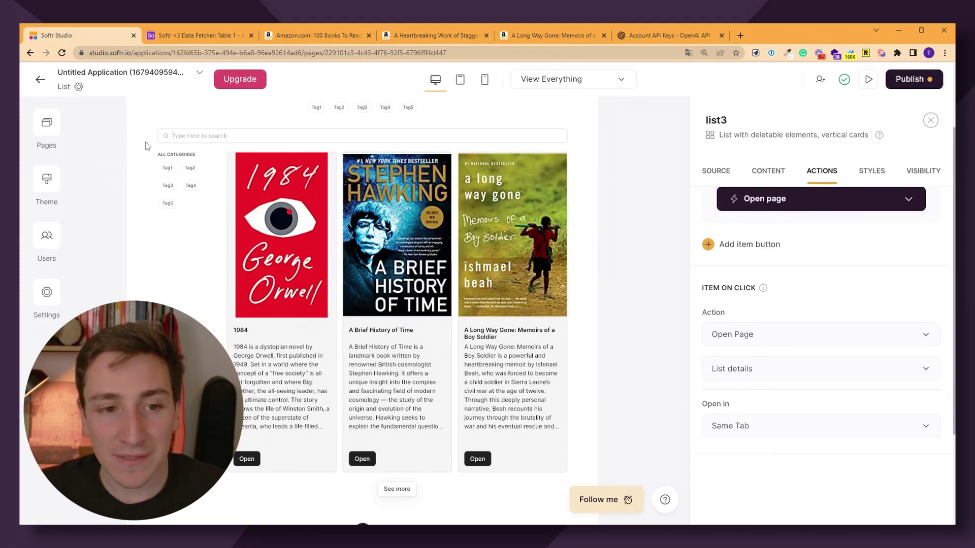
Step: Go to the List details page and add a "List details page with side image" block below the existing details block
click(46, 132)
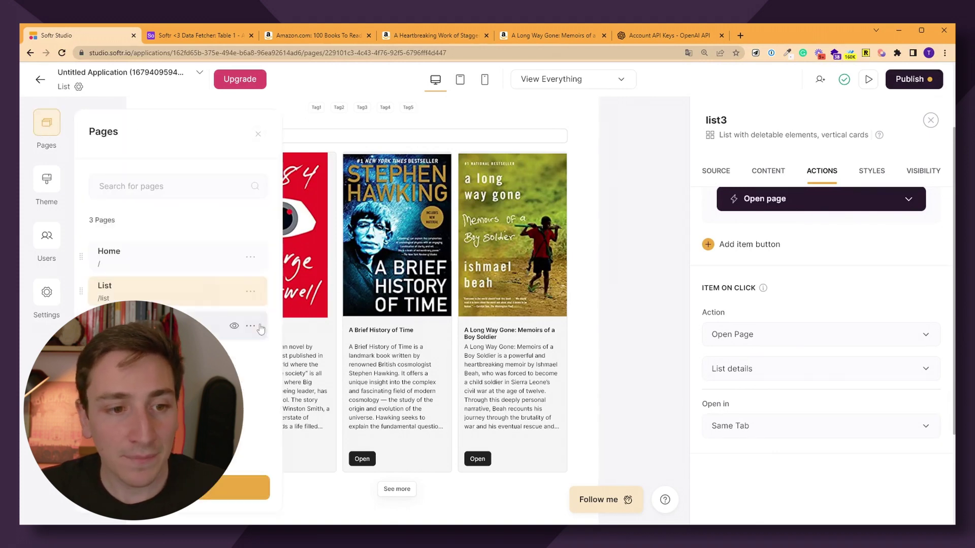
click(173, 326)
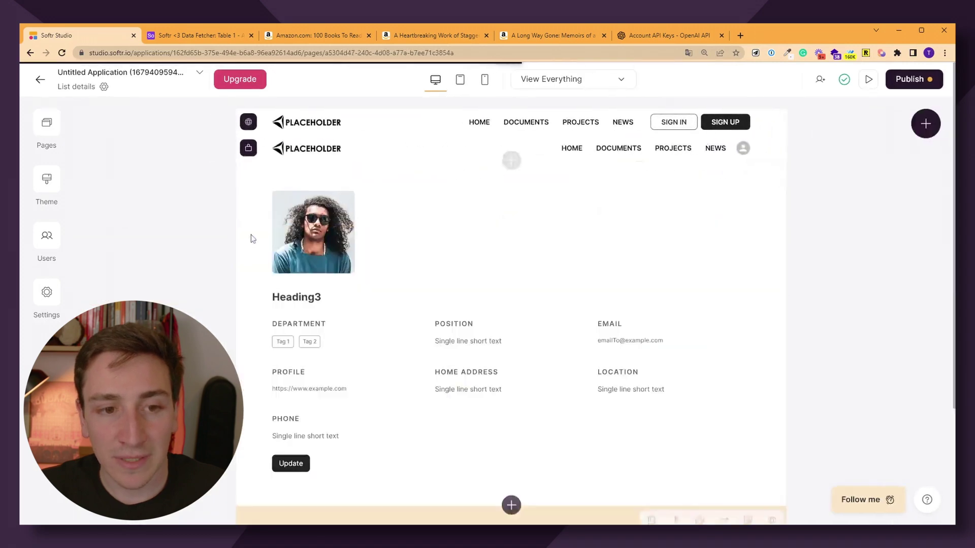
click(352, 249)
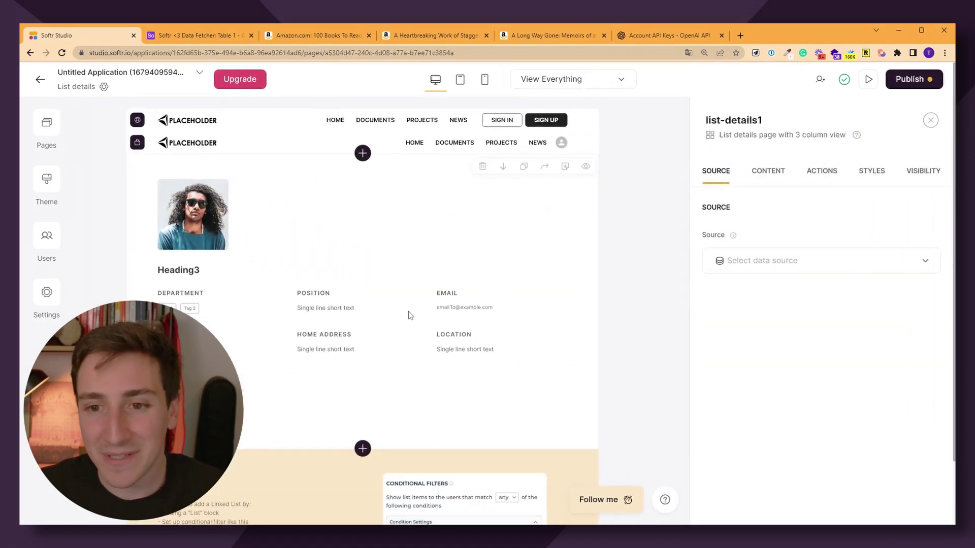
click(363, 449)
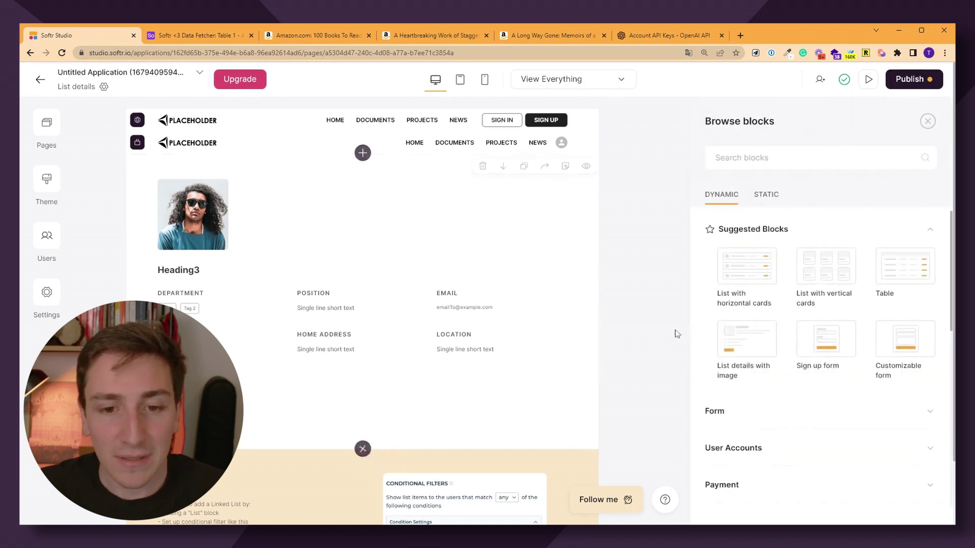
scroll(735, 342, down, 2)
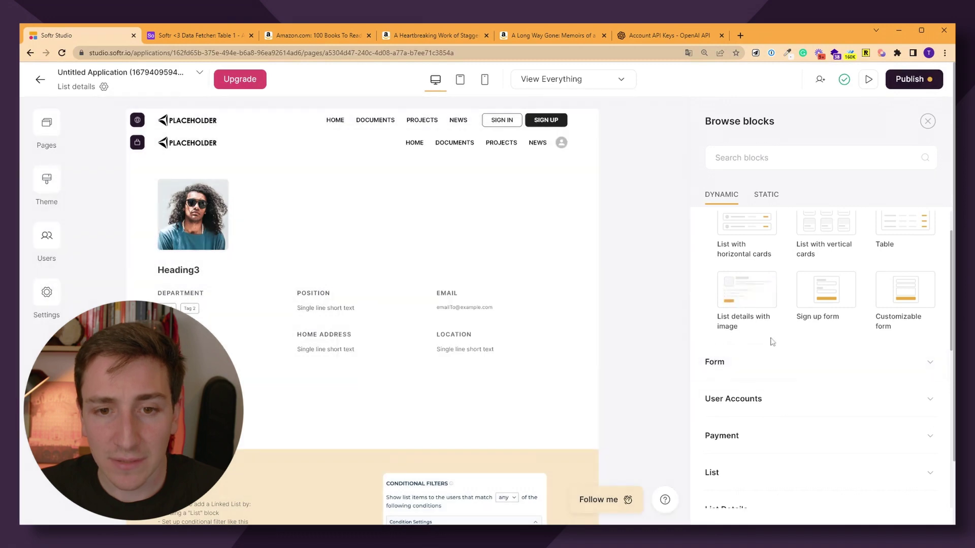
mouse_move(742, 293)
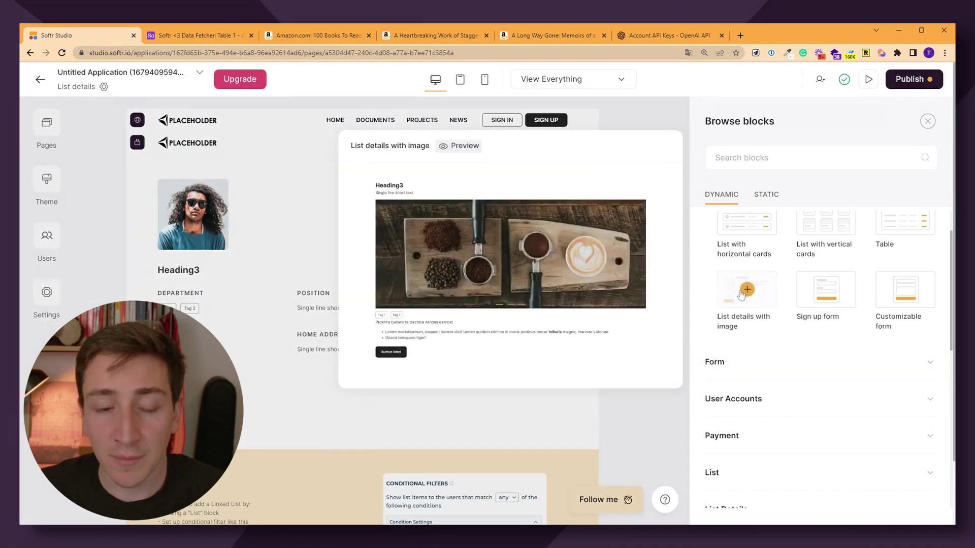
click(739, 305)
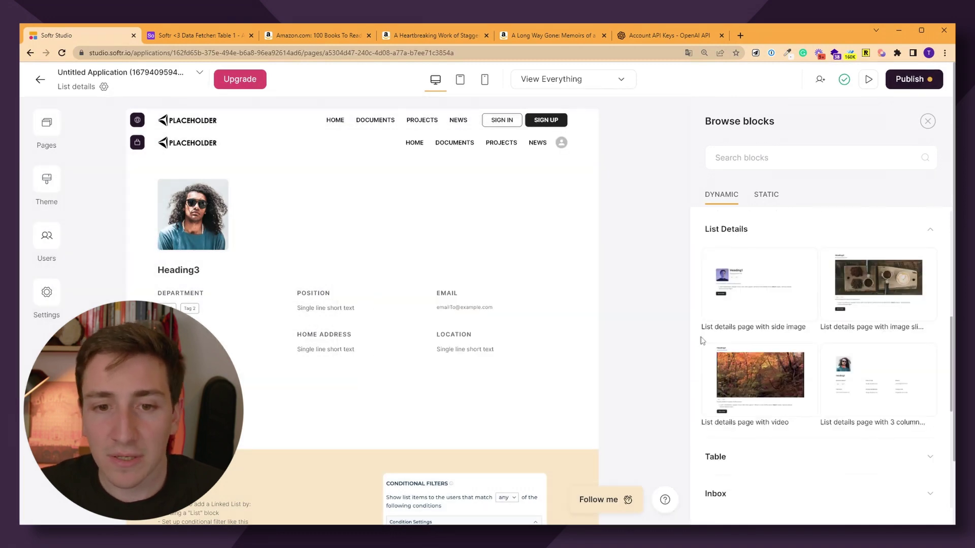
click(761, 283)
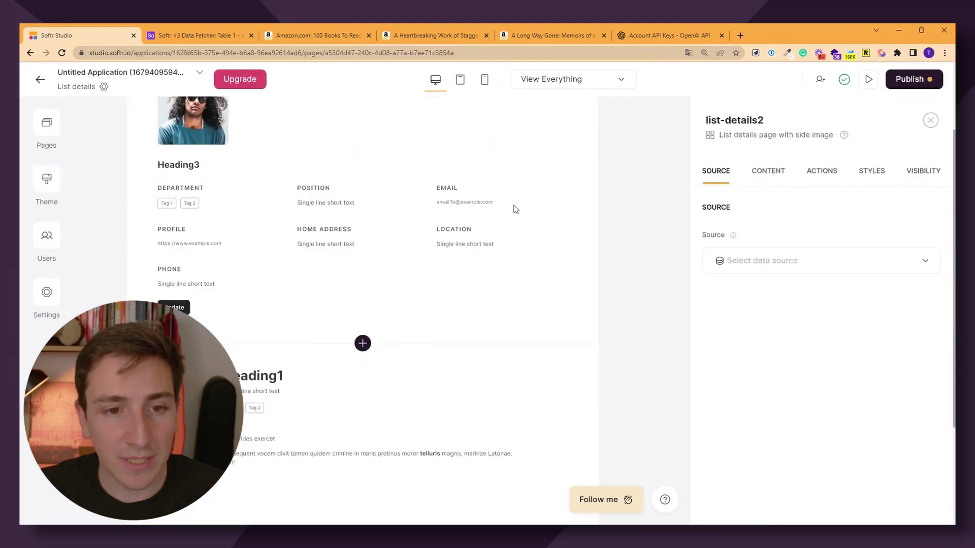
Step: Delete the original three-column details block from the List details page
scroll(513, 207, up, 2)
click(488, 159)
click(598, 322)
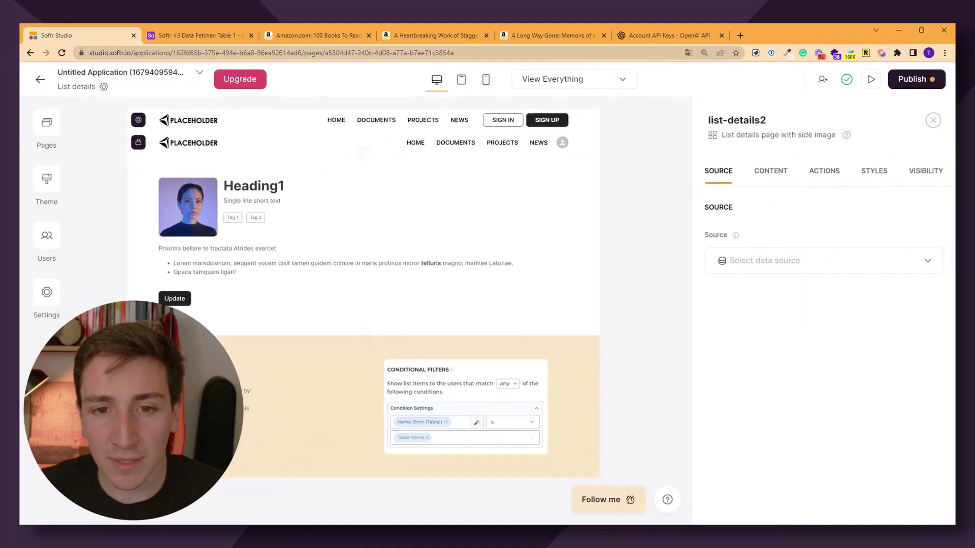
Step: Connect the side-image details block to the Airtable source and select the Softr <3 Data Fetcher base
click(764, 263)
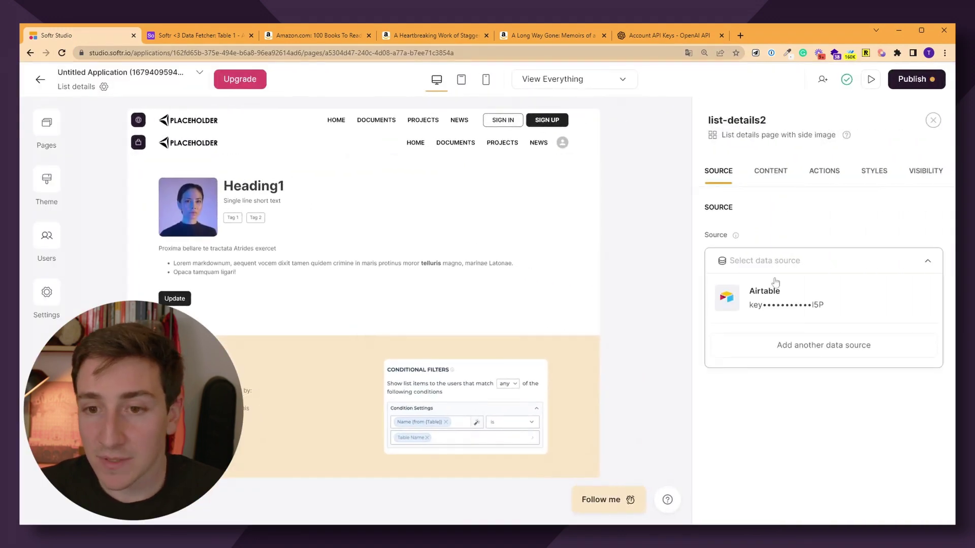
click(780, 295)
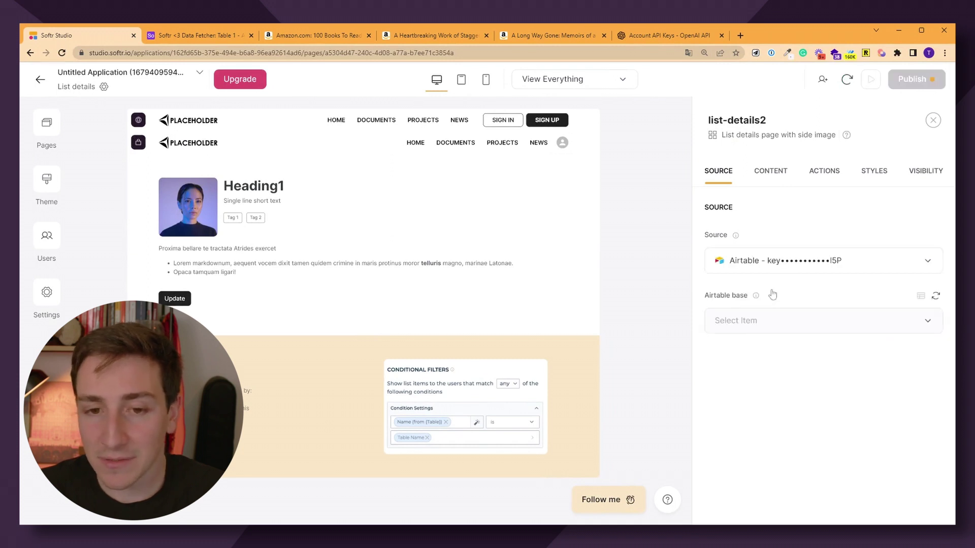
click(773, 320)
text(softr <3)
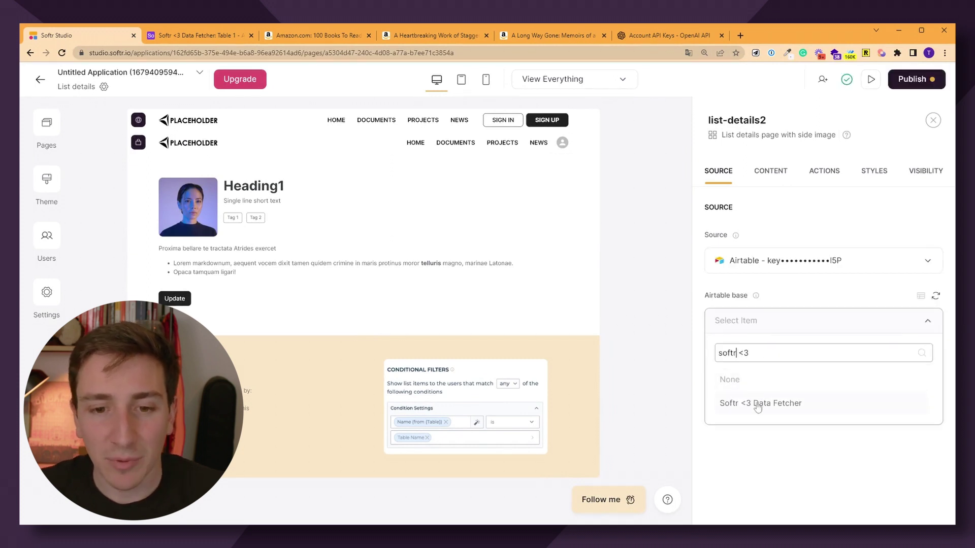
click(756, 404)
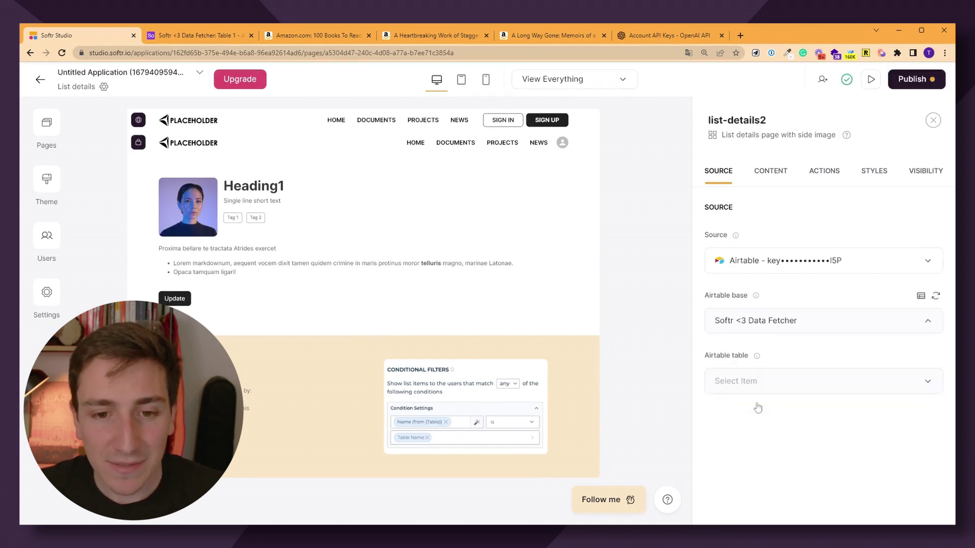
Step: Map the details block's Image field to the Image 1 column
click(768, 174)
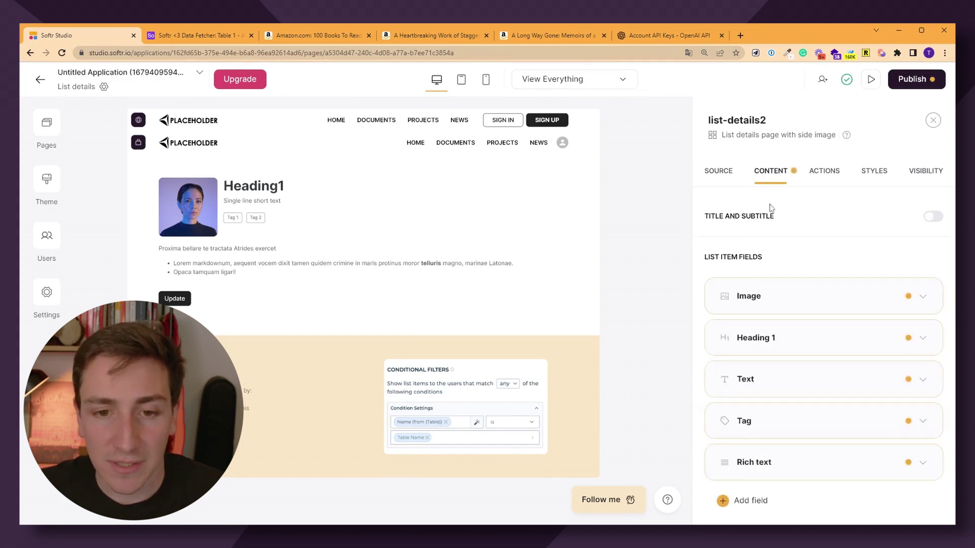
click(796, 290)
click(830, 361)
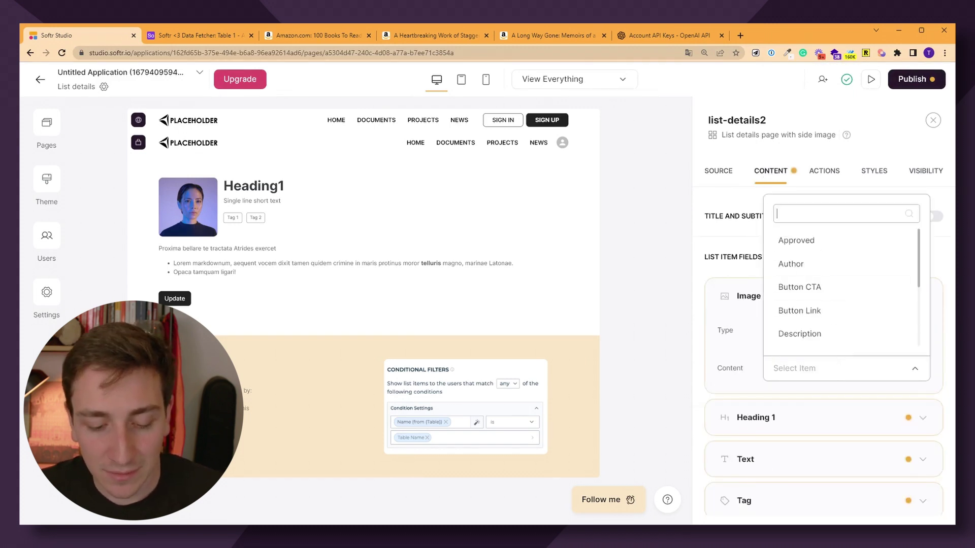
scroll(843, 289, down, 2)
text(ima)
click(830, 333)
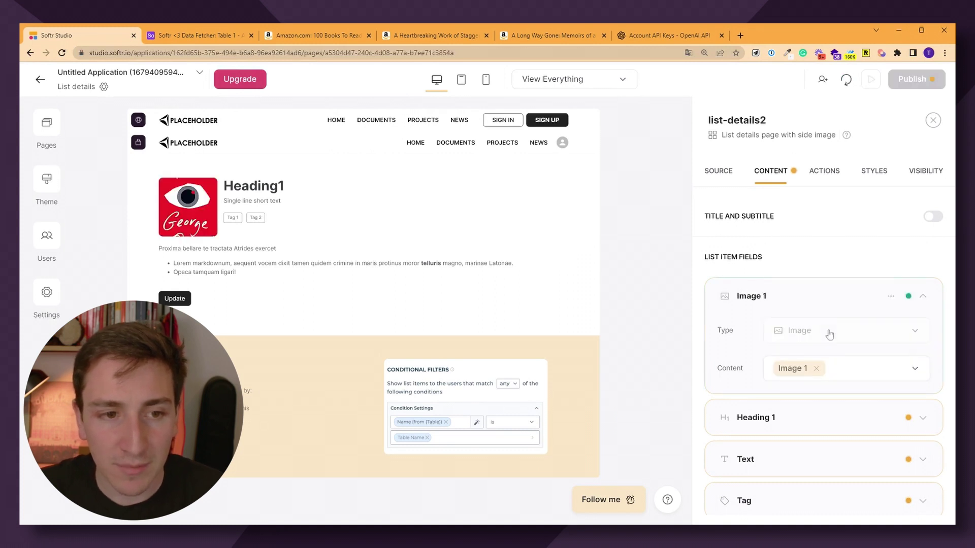
click(896, 294)
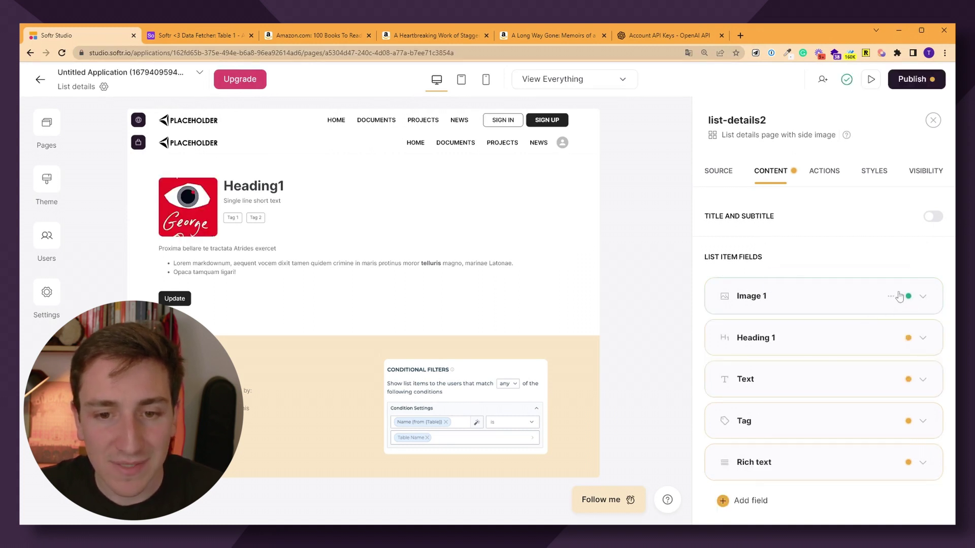
Step: Set the size option in the Image 1 field's content styles to contain
click(891, 296)
click(869, 321)
scroll(776, 310, down, 2)
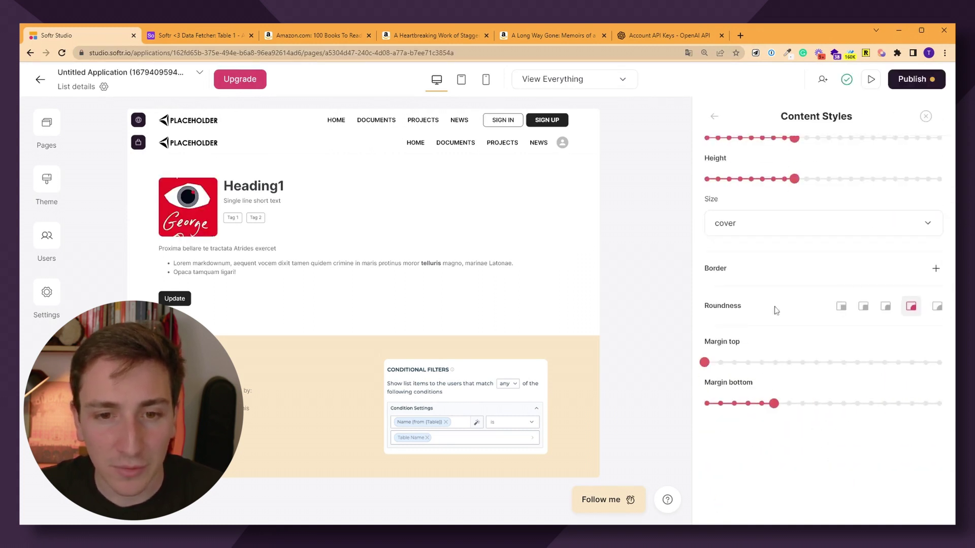
click(778, 230)
click(756, 303)
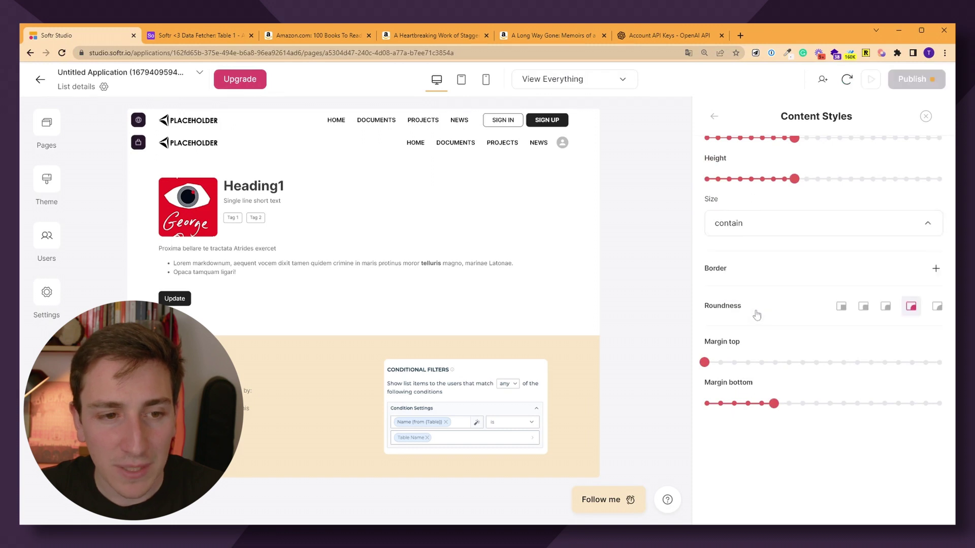
Step: Map the details block's Heading field to the Title column
click(714, 116)
click(807, 337)
click(825, 412)
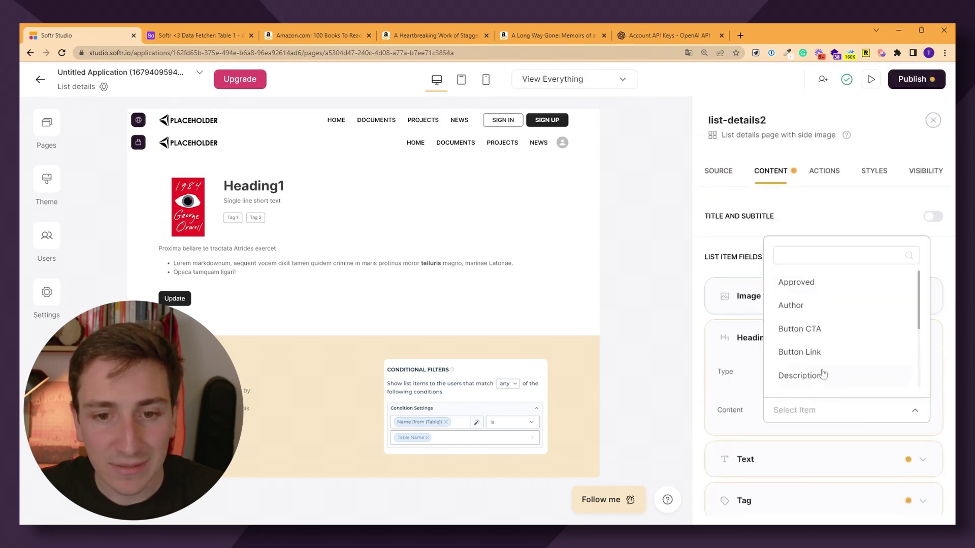
click(838, 256)
text(tit)
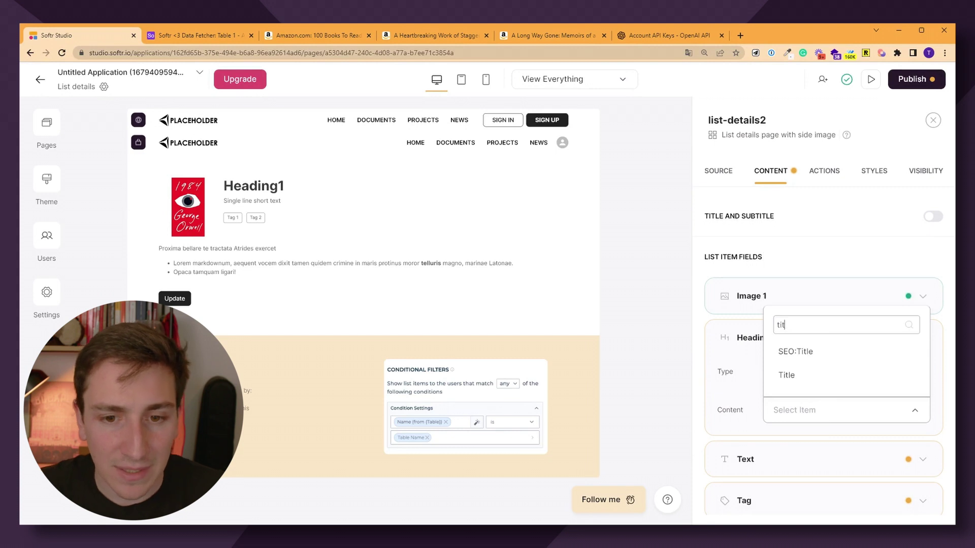
click(891, 376)
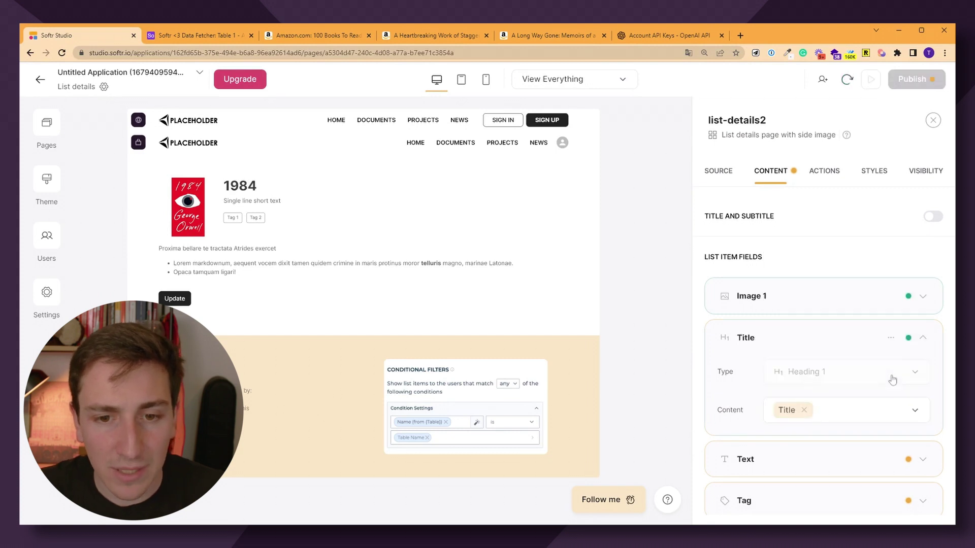
click(859, 332)
Step: Hide the Text and Tag fields in the details block
click(896, 396)
click(896, 394)
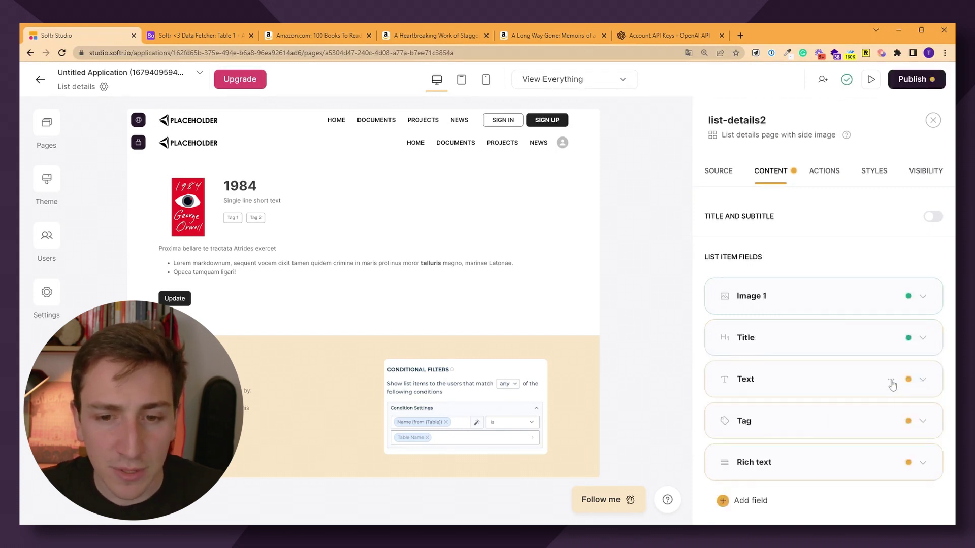
click(890, 380)
click(867, 430)
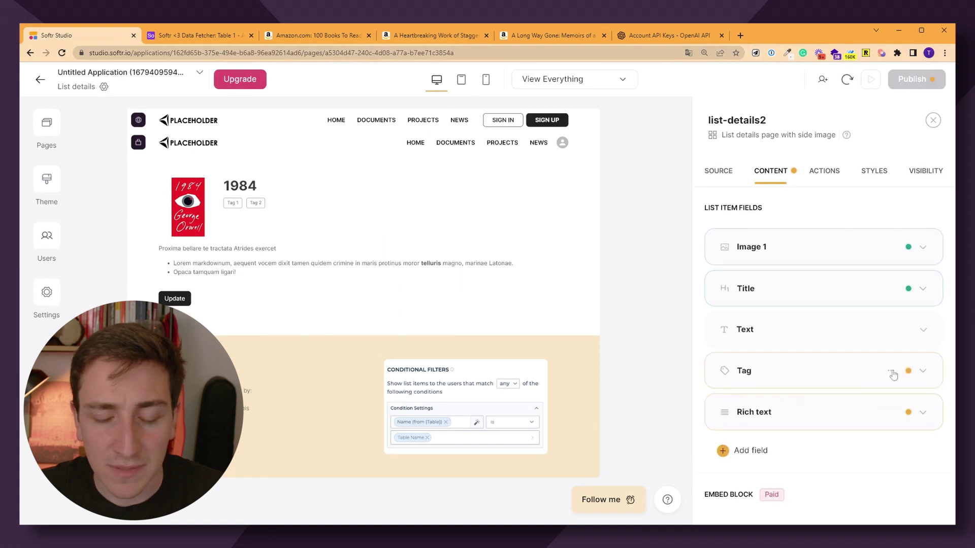
click(868, 376)
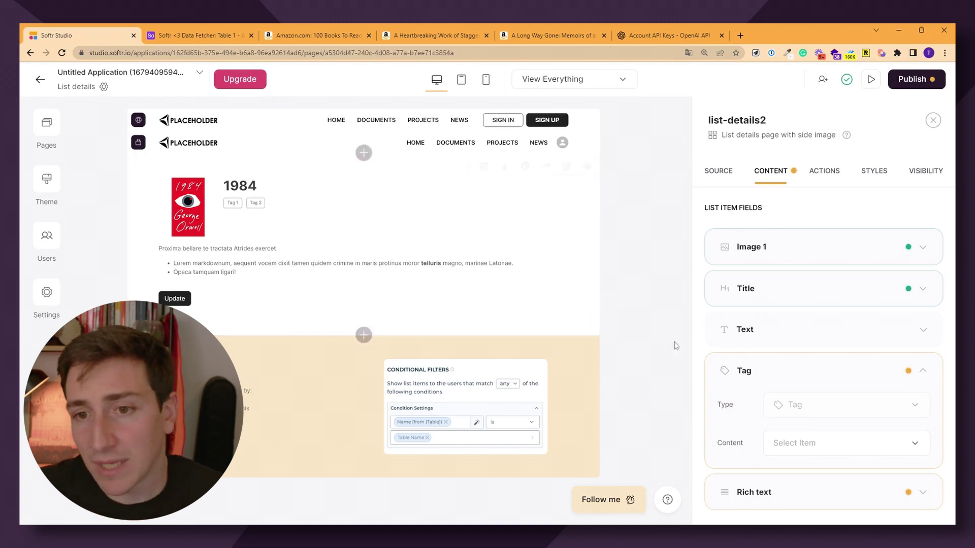
click(890, 371)
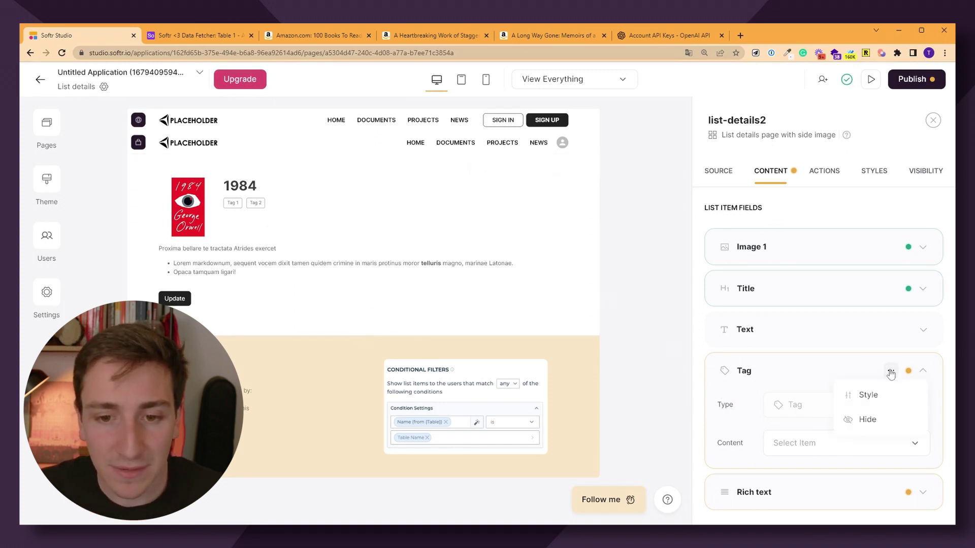
click(885, 421)
Step: Map the details block's Rich text field to the Description column
scroll(852, 418, down, 1)
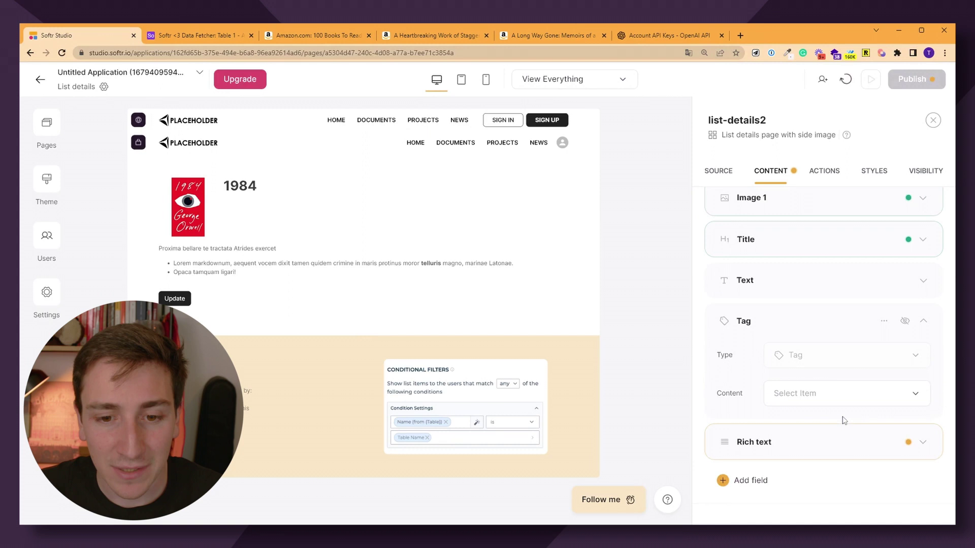
click(840, 455)
scroll(822, 447, down, 2)
click(810, 418)
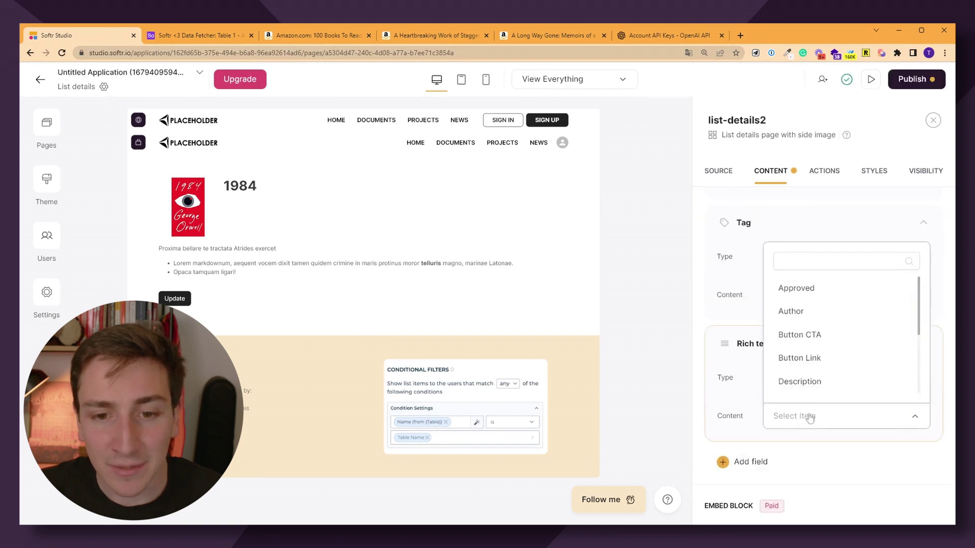
click(809, 381)
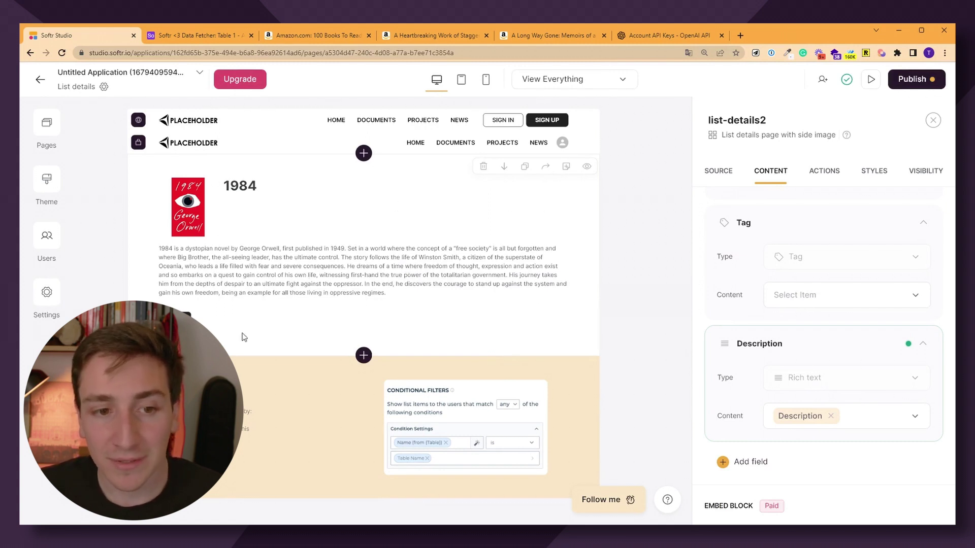
Step: Remove the Update button from the details block and delete the conditional filters section beneath it
click(809, 175)
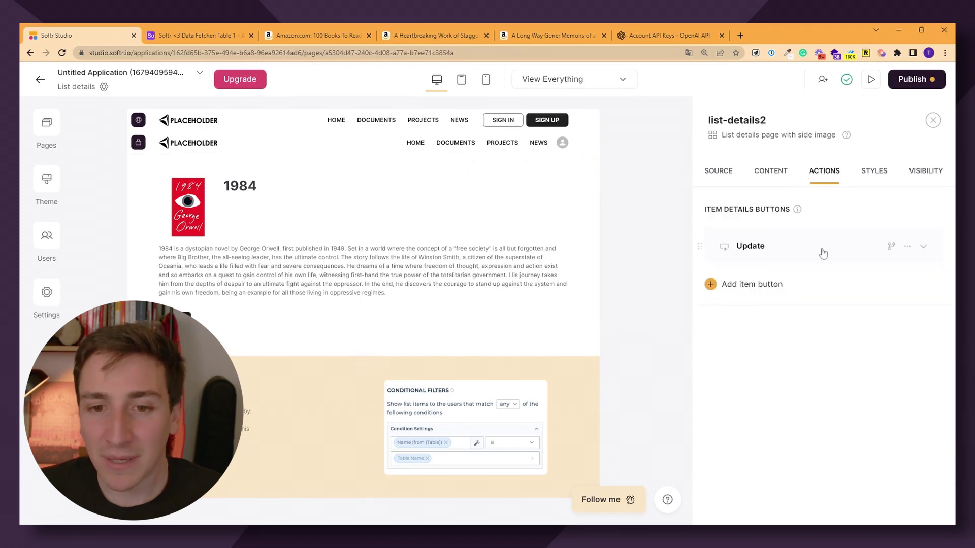
click(912, 250)
click(903, 295)
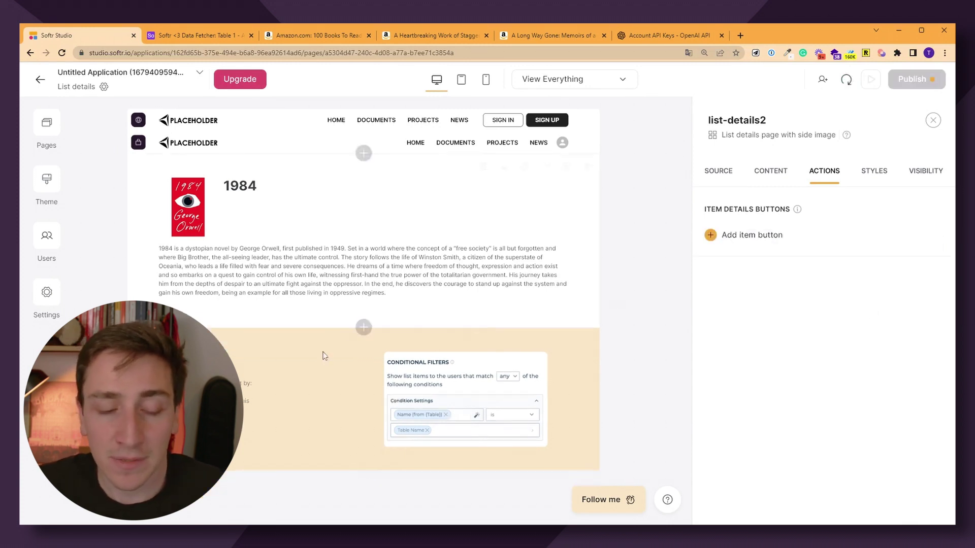
click(499, 340)
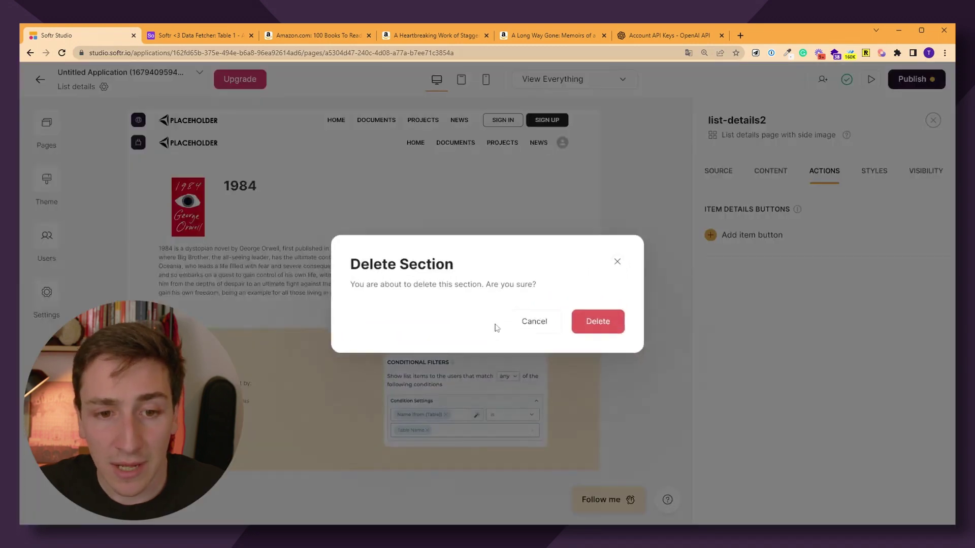
click(591, 322)
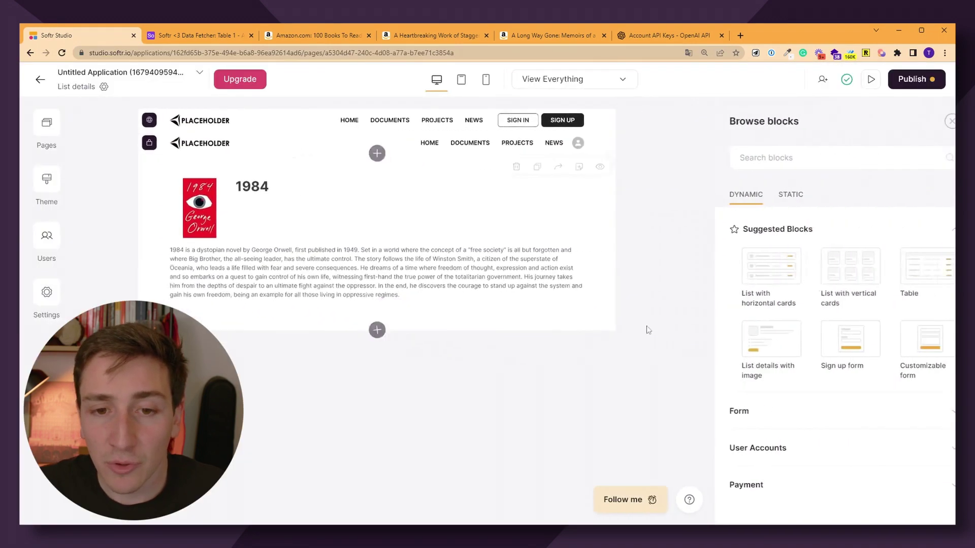
Step: Search the blocks for "comm" and add a Comments block beneath the book details
text(comm)
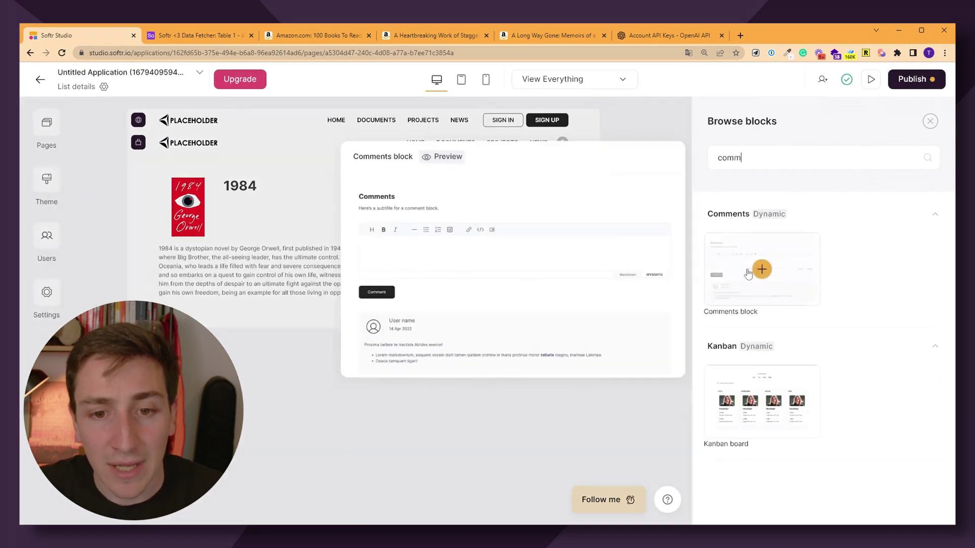
click(760, 270)
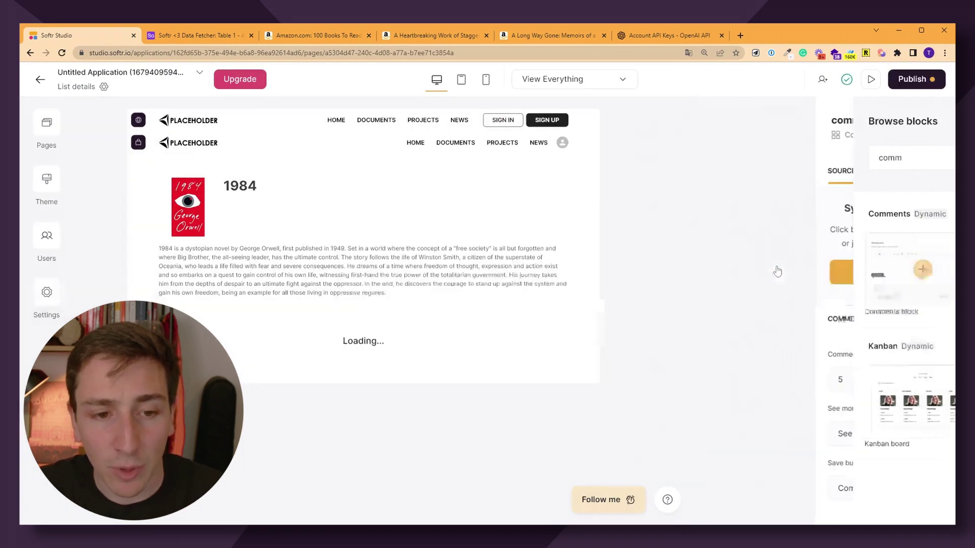
scroll(413, 339, down, 5)
scroll(342, 271, up, 2)
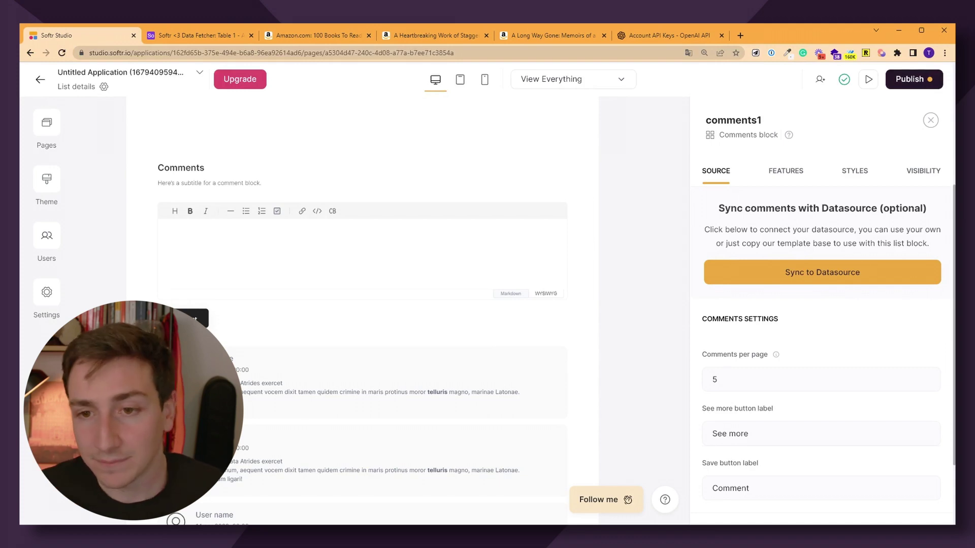
scroll(500, 333, up, 4)
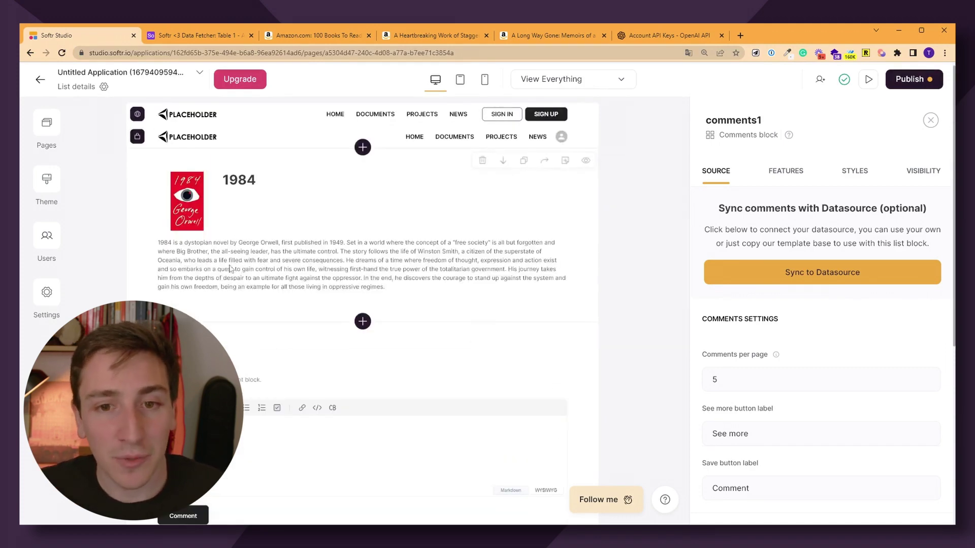
click(426, 288)
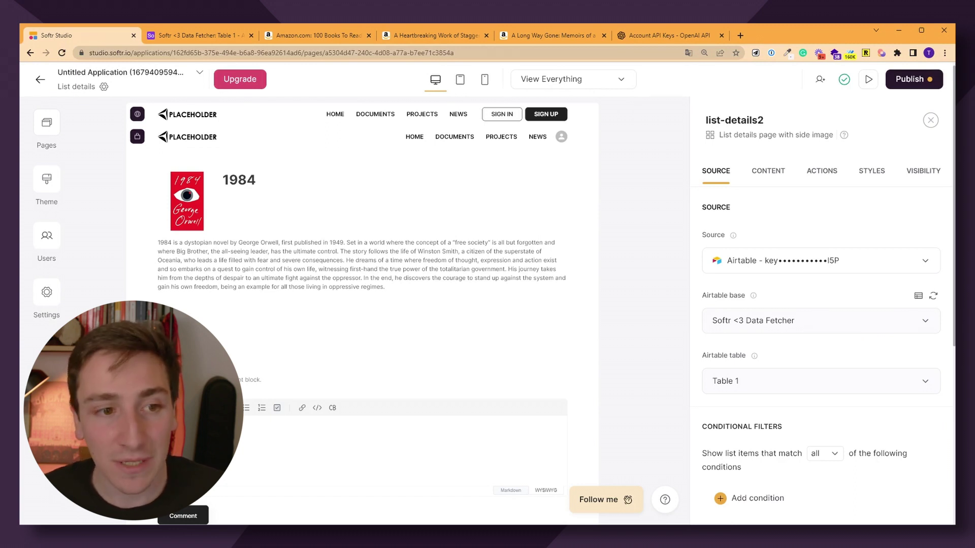
Step: Set the app's subdomain to books-app and publish the application
click(909, 79)
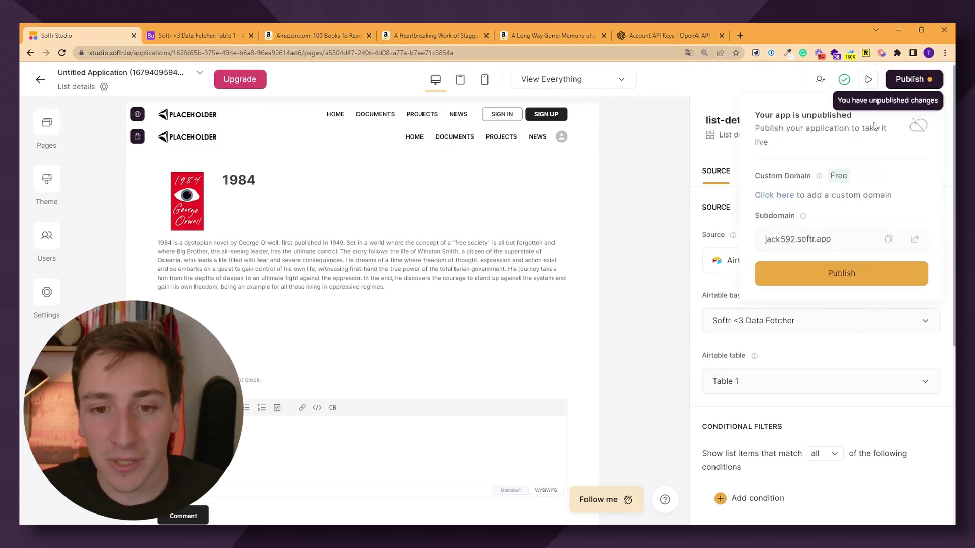
double_click(777, 239)
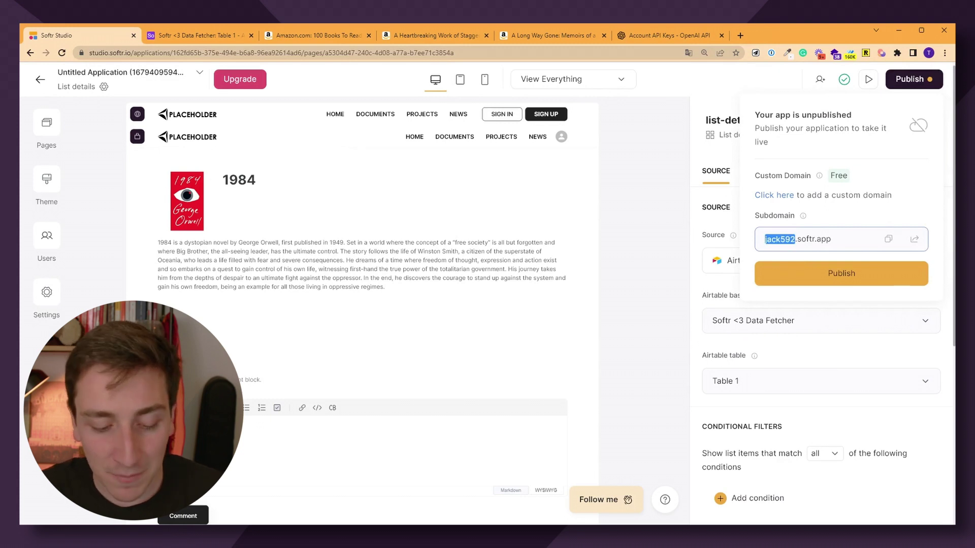
text(books-app)
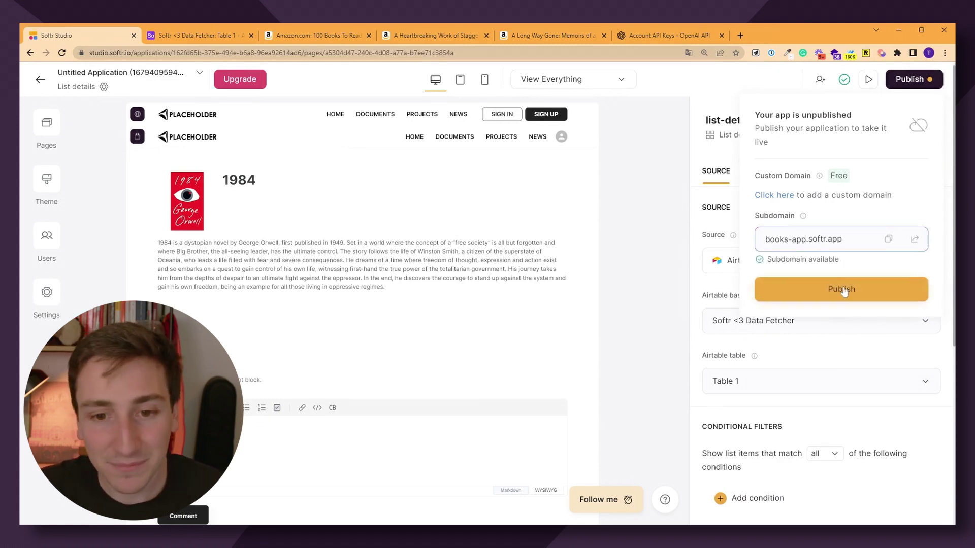
click(844, 291)
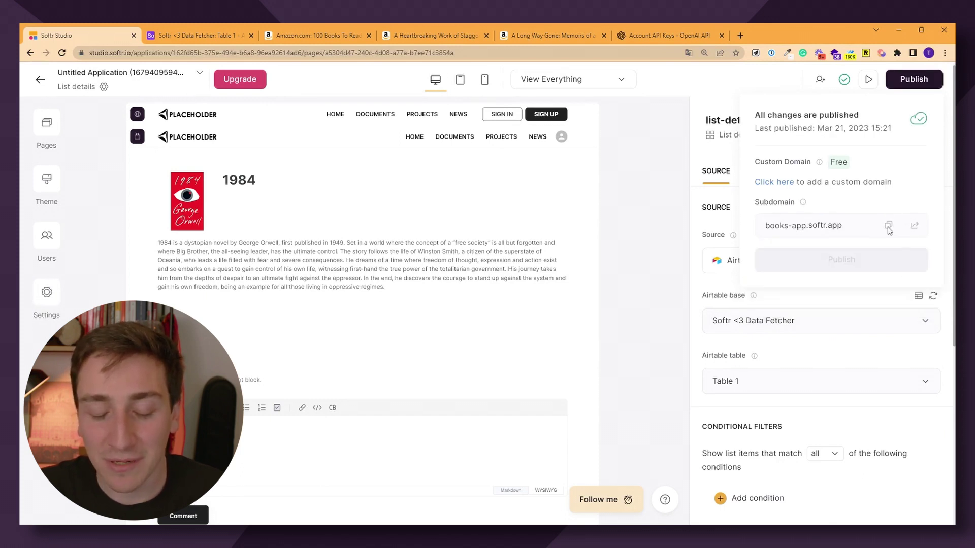
Step: Open the published app and go to books-app.softr.app/list
click(919, 230)
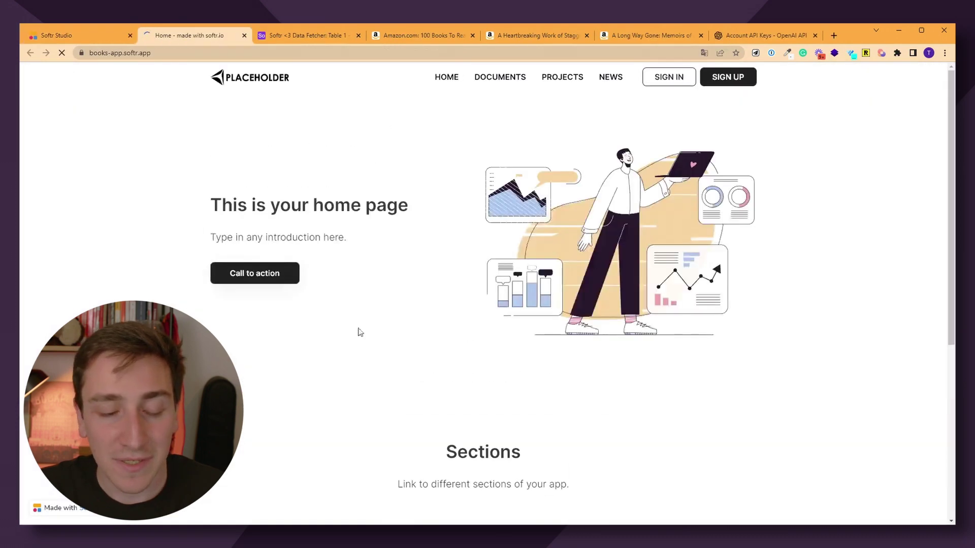
scroll(504, 222, down, 3)
scroll(504, 221, down, 2)
scroll(503, 221, up, 5)
click(219, 53)
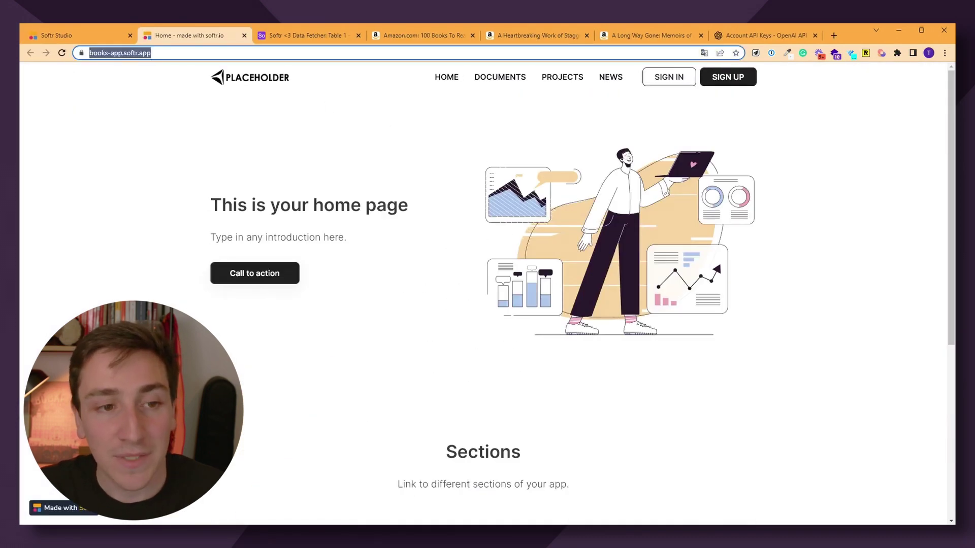
click(218, 53)
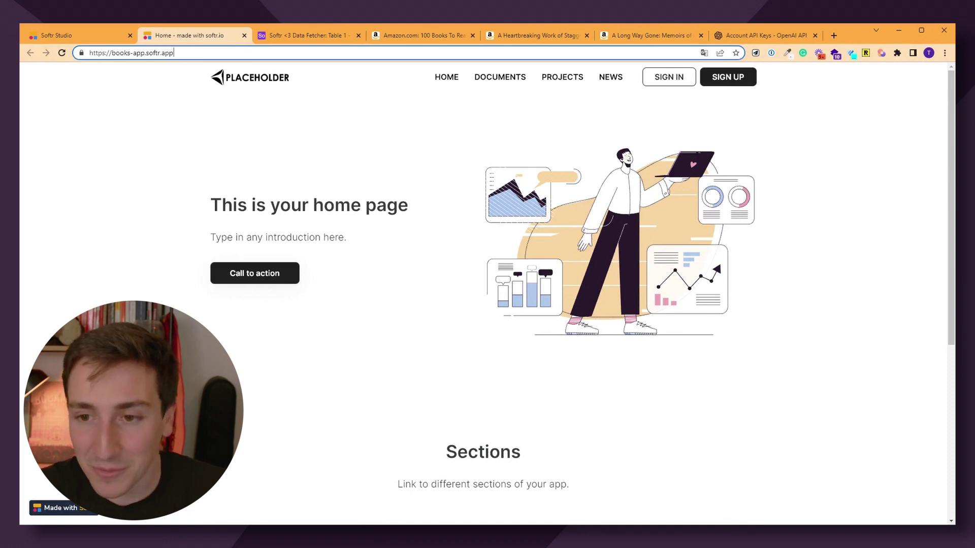
text(/;)
key(BackSpace)
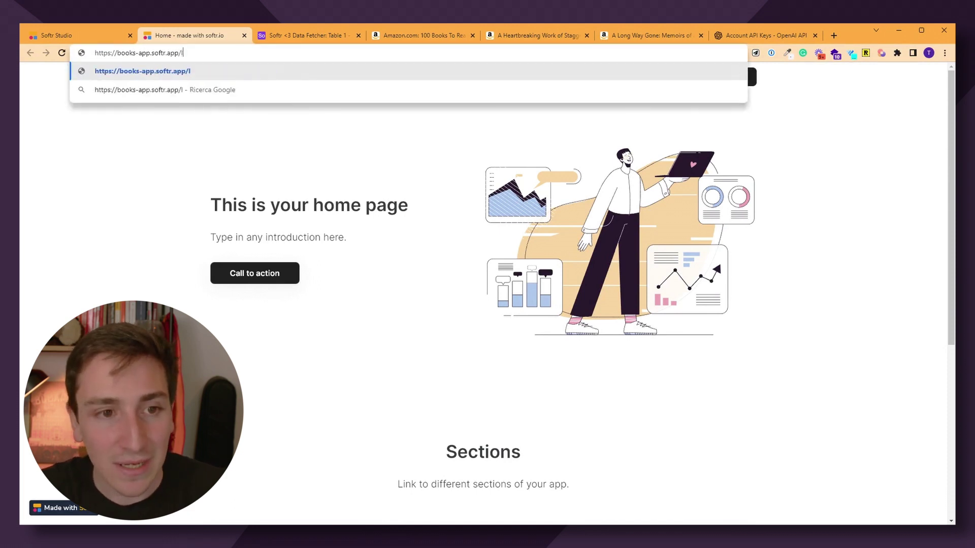
text(list)
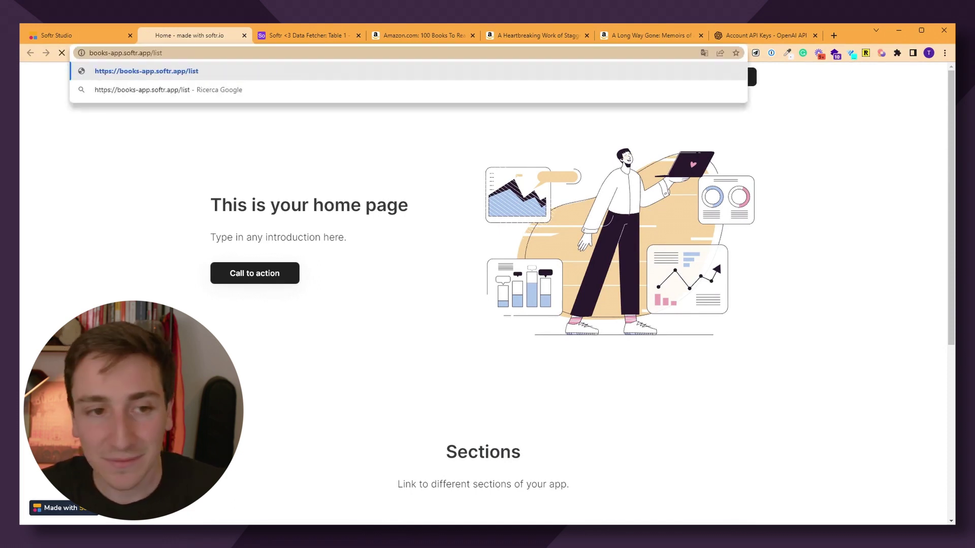
key(Return)
Step: Review the published book cards and open the details page for A Brief History of Time
scroll(319, 261, down, 4)
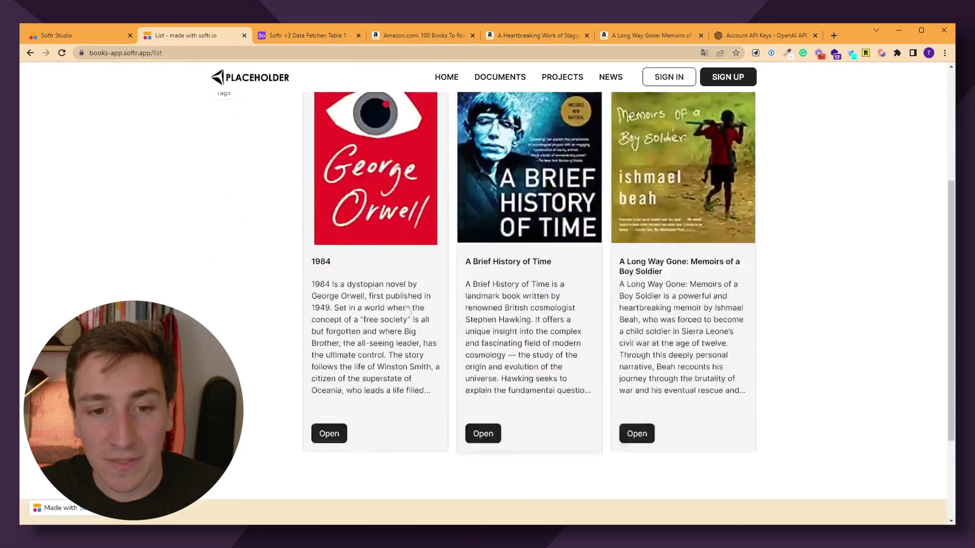
scroll(567, 399, up, 3)
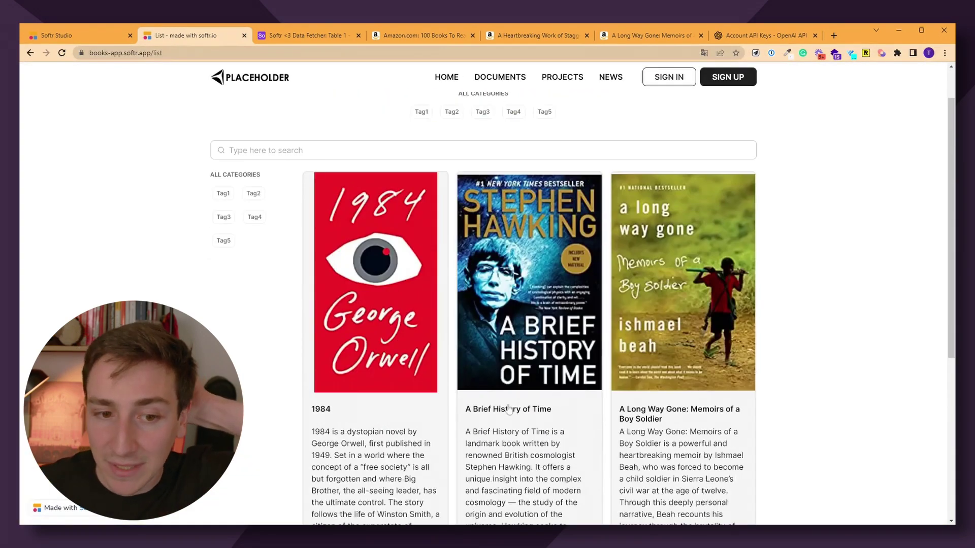
scroll(509, 409, down, 3)
scroll(516, 285, up, 2)
scroll(455, 328, down, 1)
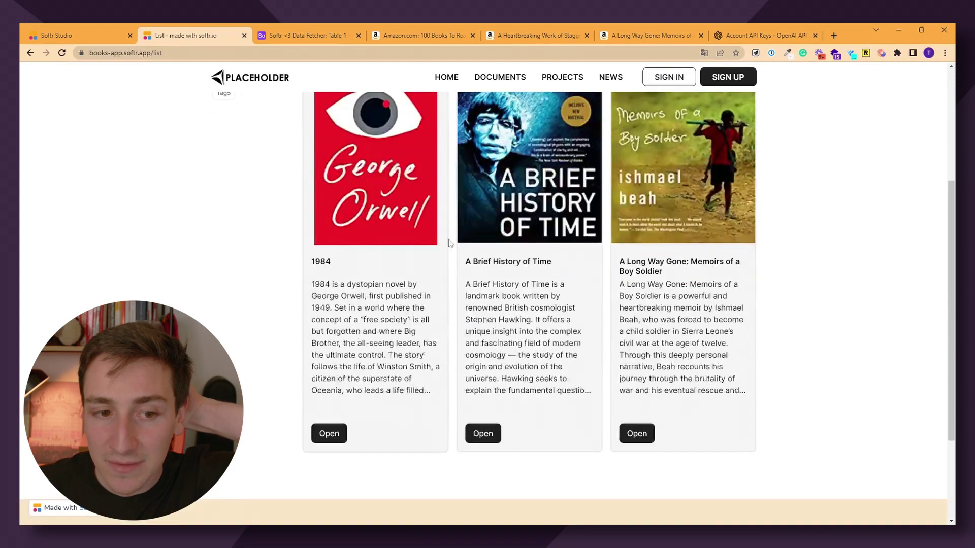
scroll(366, 300, up, 1)
scroll(256, 287, up, 1)
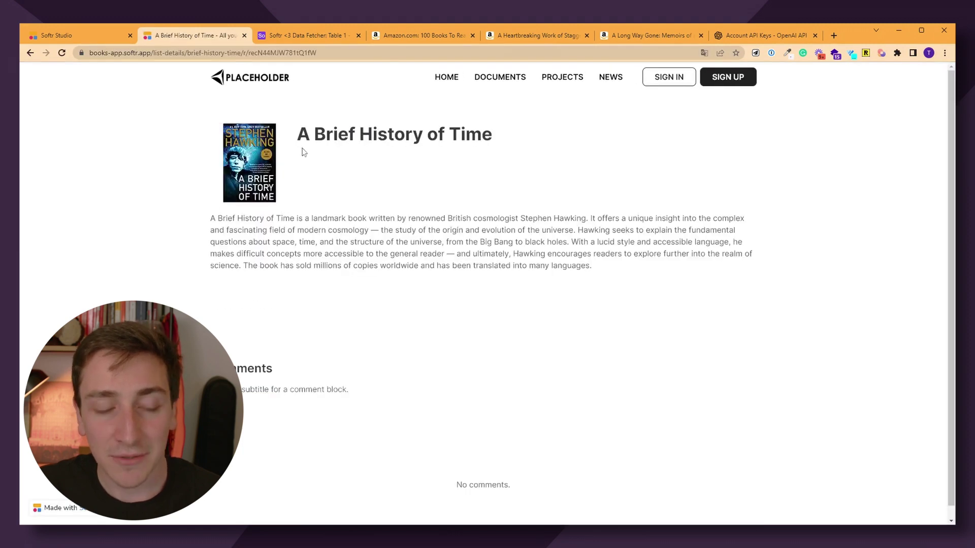
Step: Examine the title, description and comments section on the published A Brief History of Time details page
triple_click(304, 135)
double_click(246, 230)
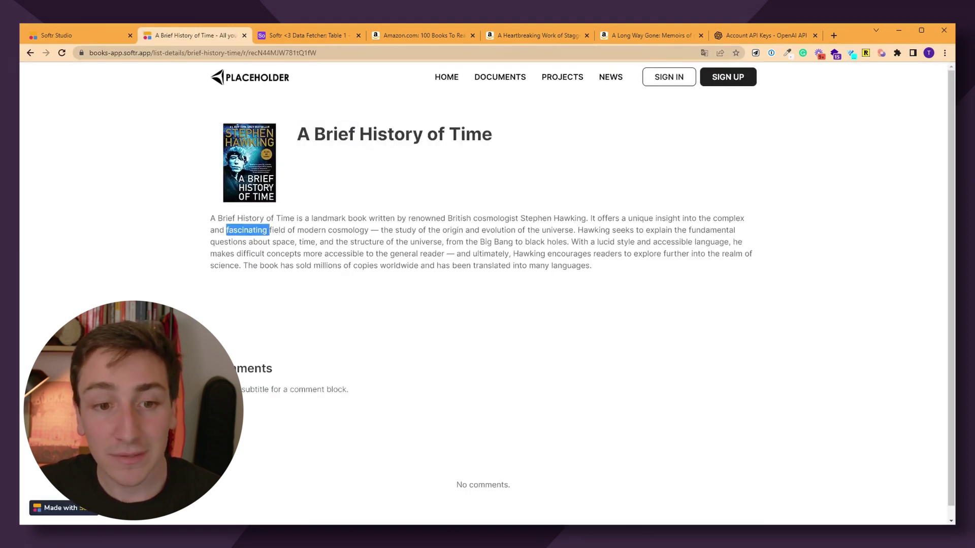
drag(246, 230, 538, 254)
click(559, 286)
scroll(560, 285, down, 1)
drag(317, 377, 329, 410)
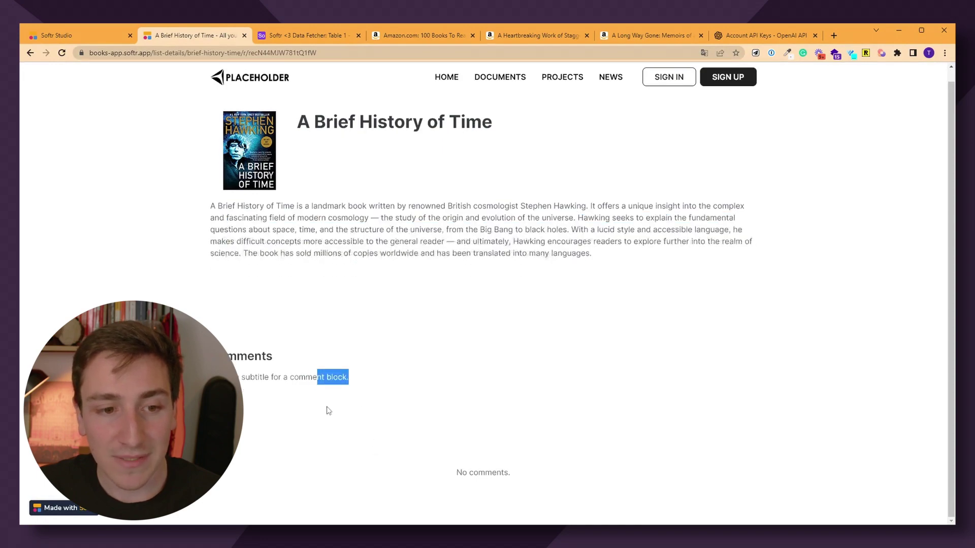
click(331, 406)
scroll(332, 404, up, 1)
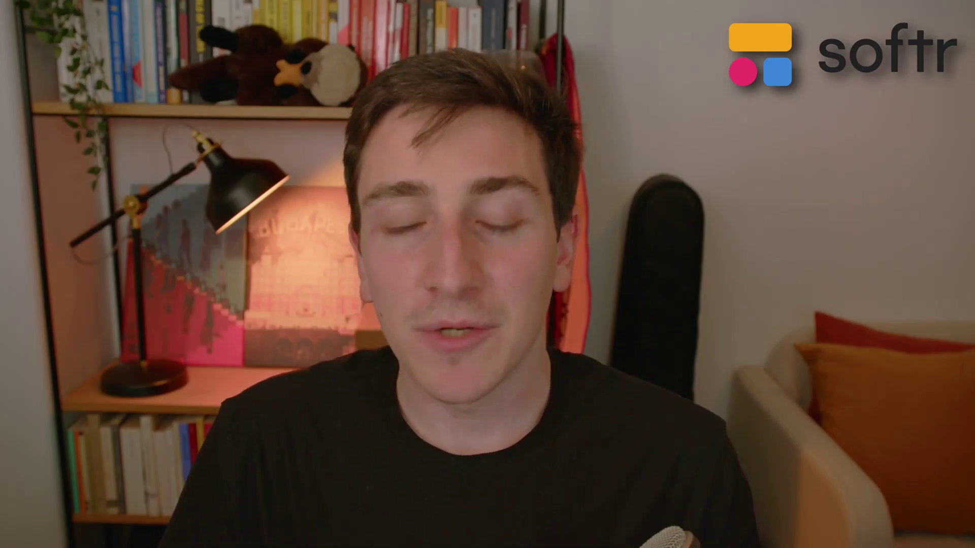